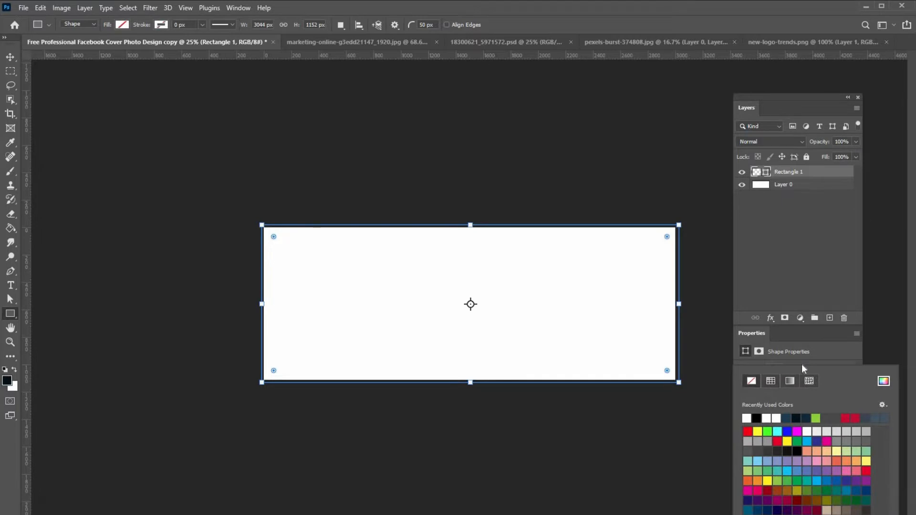
# Fill Rectangle 1 with the violet-orange gradient preset and recolor its violet stop to medium blue using the copied color code.
pyautogui.click(790, 381)
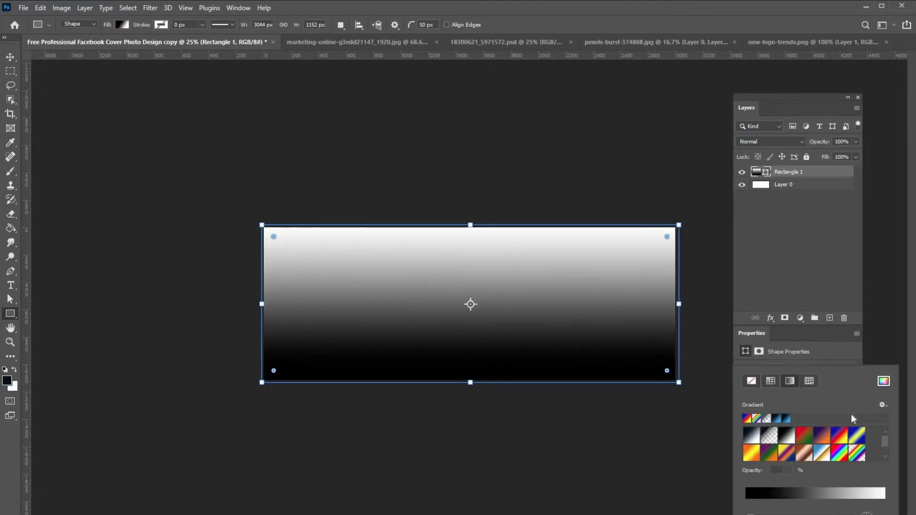
pyautogui.click(820, 438)
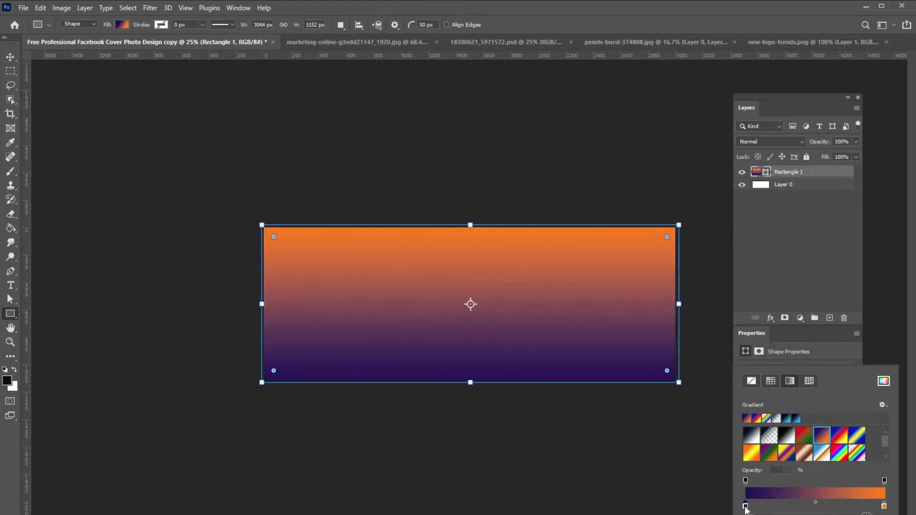
pyautogui.doubleClick(746, 506)
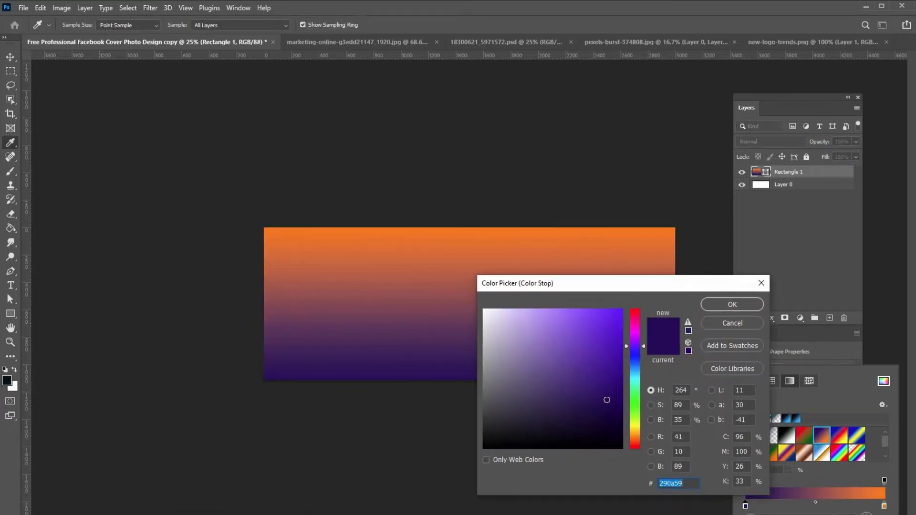
pyautogui.hotkey('ctrl', 'v')
pyautogui.click(735, 306)
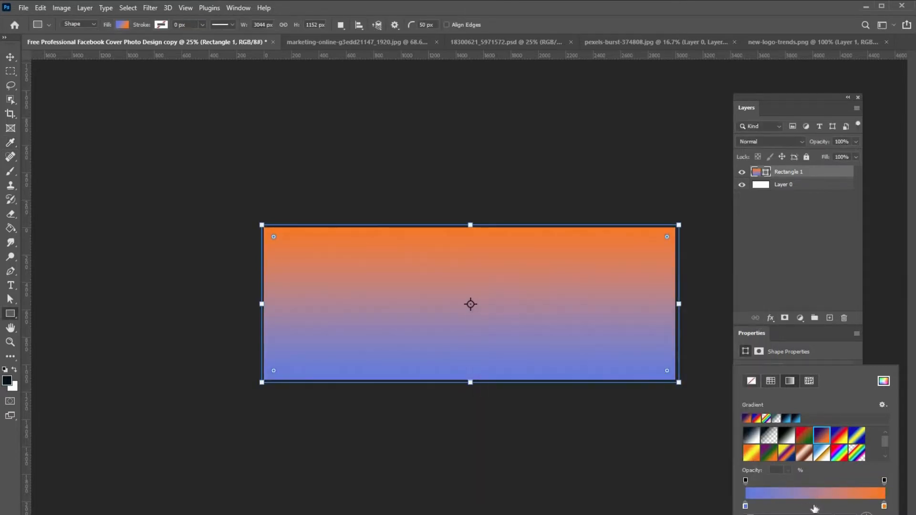
# Recolor the gradient's orange stop to magenta-pink with the copied color code and set the gradient angle to 0.
pyautogui.doubleClick(885, 507)
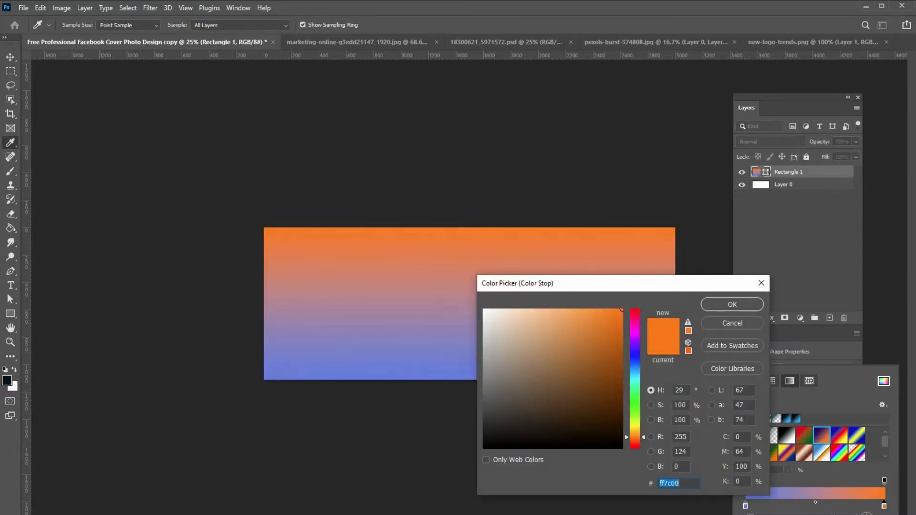
pyautogui.hotkey('ctrl', 'v')
pyautogui.click(718, 306)
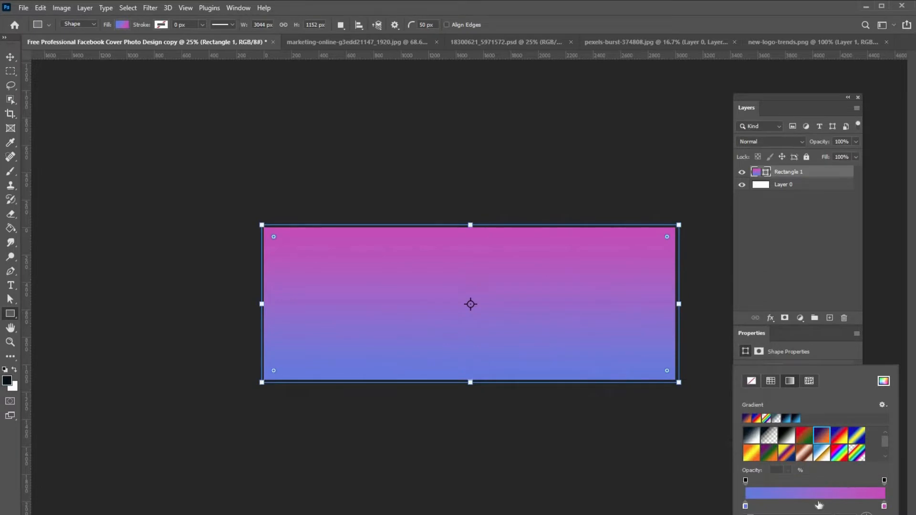
pyautogui.write('0')
pyautogui.press('Return')
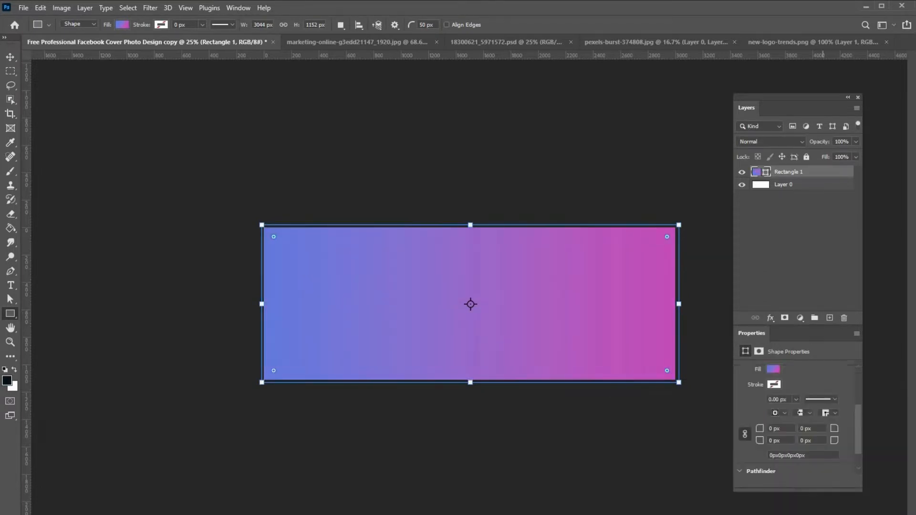
# Add a dark indigo color stop in the middle of the rectangle's gradient between the blue and magenta stops.
pyautogui.click(773, 371)
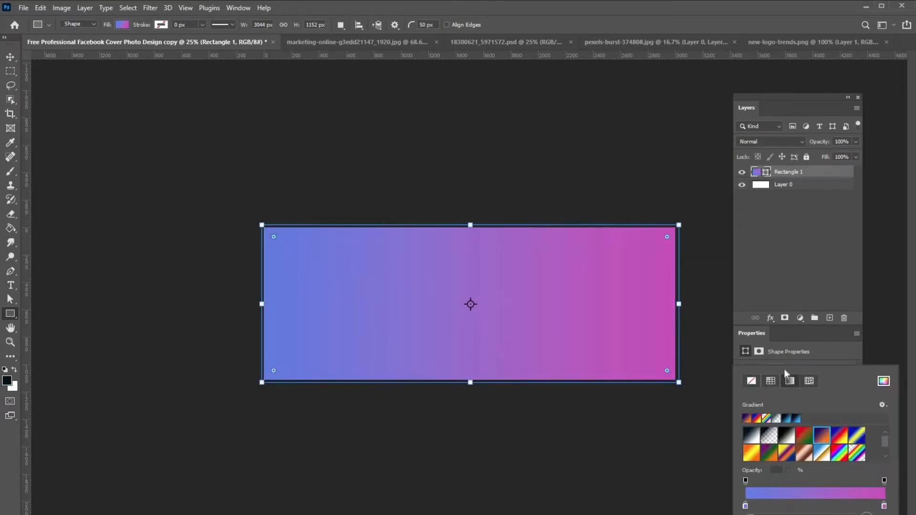
pyautogui.click(814, 508)
pyautogui.doubleClick(812, 507)
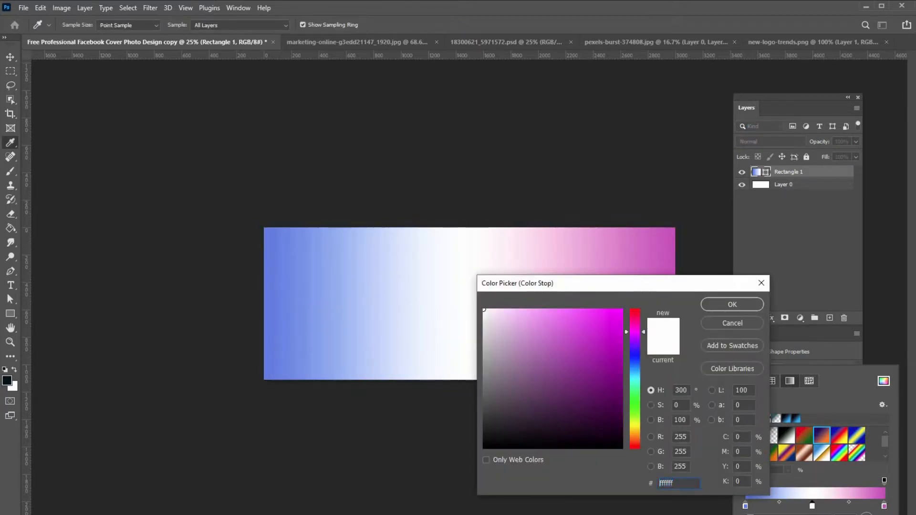
pyautogui.hotkey('ctrl', 'v')
pyautogui.click(730, 307)
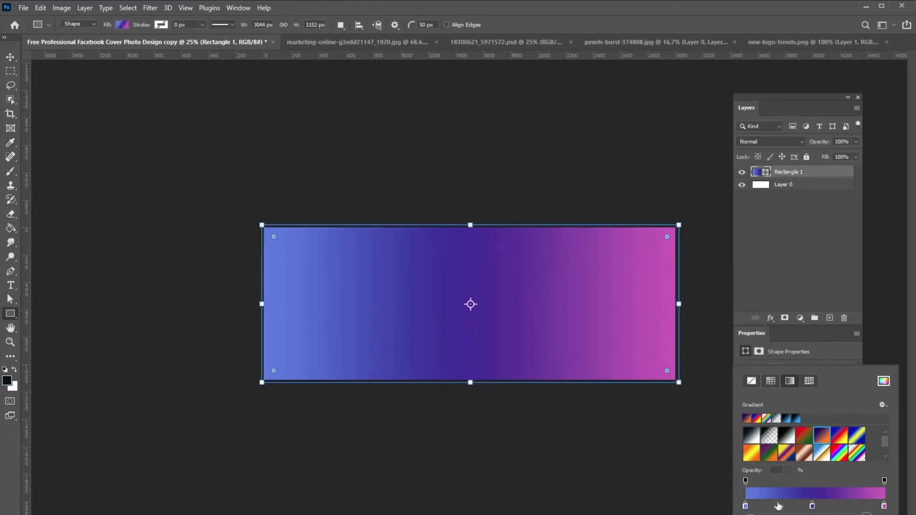
# Add a light blue stop, #8cafe7, to the gradient between the blue and dark indigo stops.
pyautogui.click(777, 506)
pyautogui.doubleClick(778, 506)
pyautogui.hotkey('ctrl', 'v')
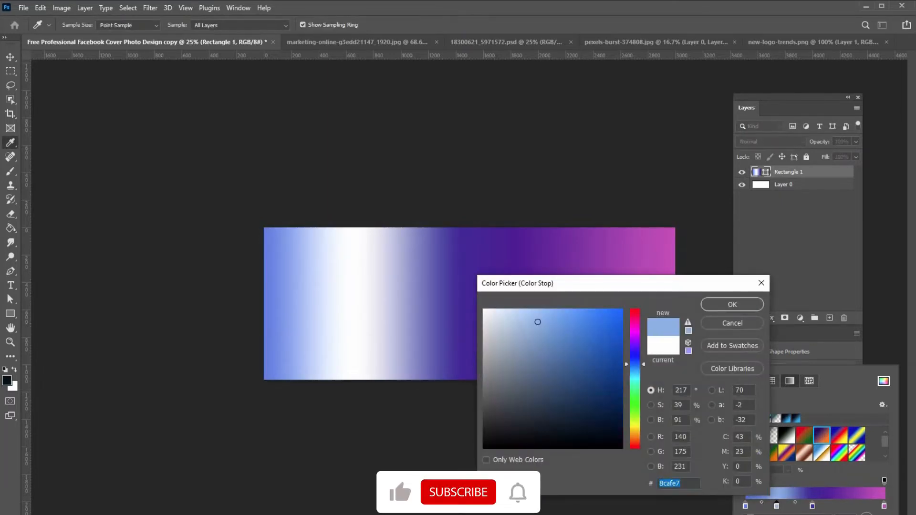
pyautogui.click(731, 303)
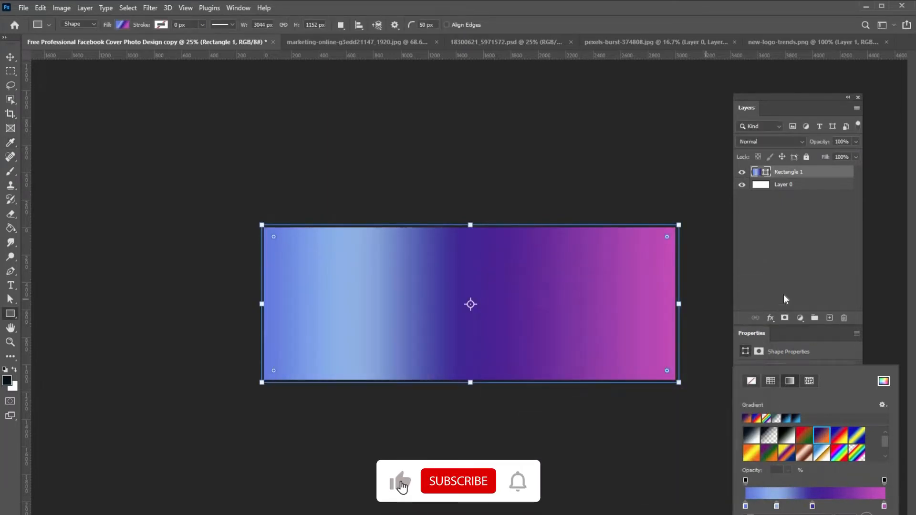
pyautogui.click(844, 348)
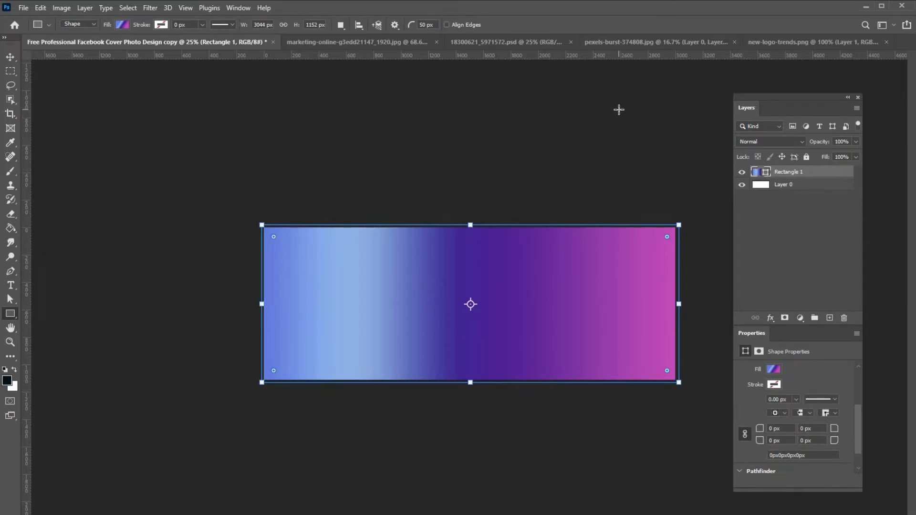
# Copy the Image group with the pink blob and outline from 18300621_5971572.psd into the Facebook cover document, with auto-select set to Group.
pyautogui.click(627, 43)
pyautogui.click(788, 42)
pyautogui.click(483, 42)
pyautogui.press('v')
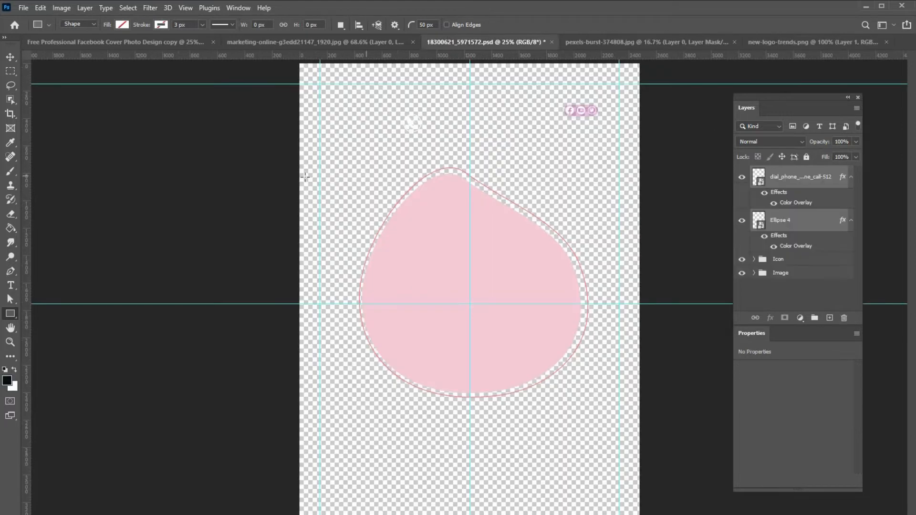
pyautogui.moveTo(415, 276); pyautogui.dragTo(428, 243)
pyautogui.hotkey('ctrl', 'z')
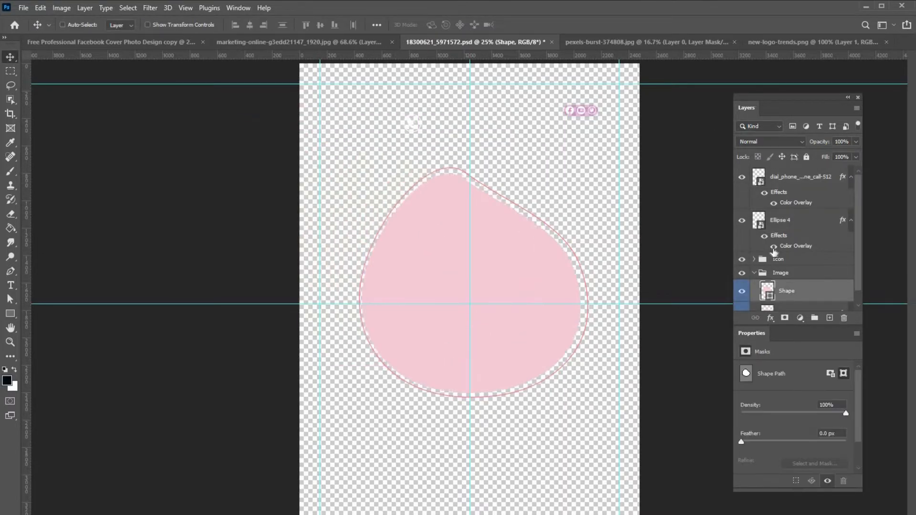
pyautogui.scroll(-1, 776, 250)
pyautogui.click(754, 260)
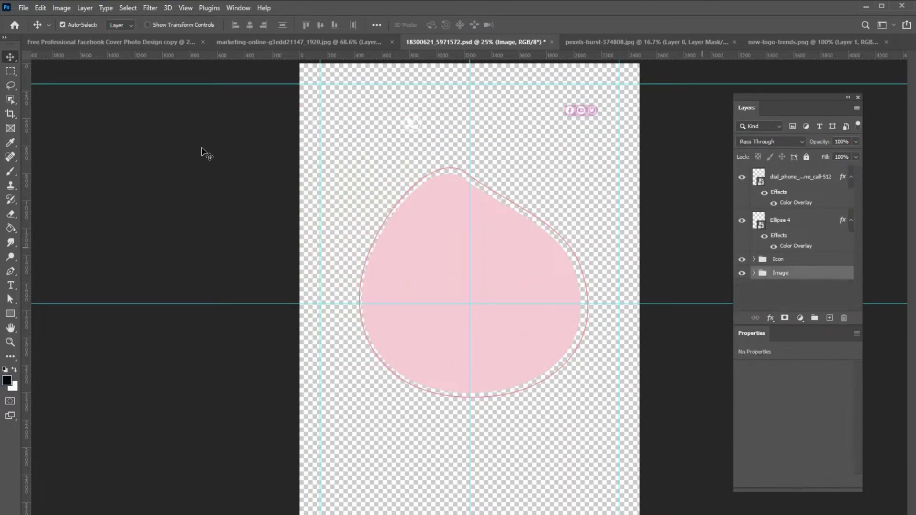
pyautogui.click(119, 24)
pyautogui.click(119, 34)
pyautogui.moveTo(401, 252); pyautogui.dragTo(419, 305)
# Scale the Image group down to fit the cover's height and place it in the light blue area at the cover's left.
pyautogui.hotkey('ctrl', 't')
pyautogui.moveTo(538, 193); pyautogui.dragTo(436, 310)
pyautogui.moveTo(404, 344); pyautogui.dragTo(395, 294)
pyautogui.moveTo(412, 362); pyautogui.dragTo(399, 327)
pyautogui.press('Return')
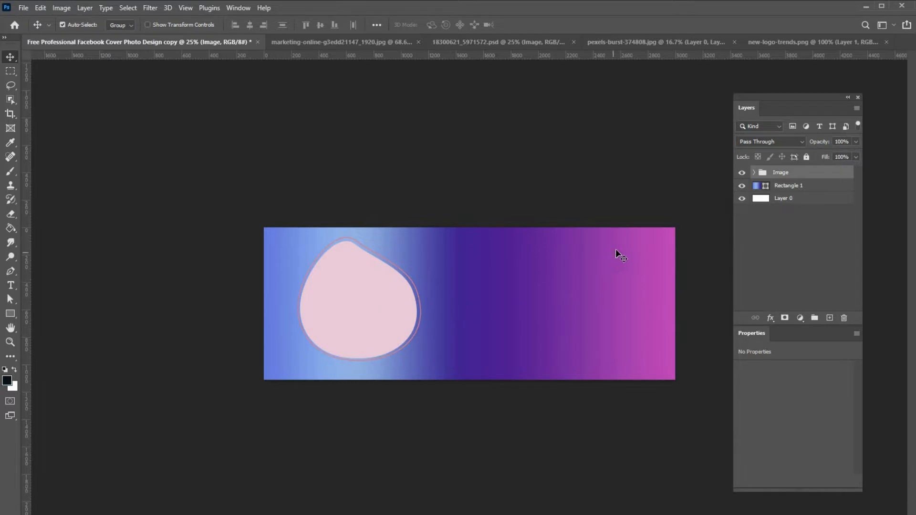
# Recolor the filled pink blob shape in the Image group to dark navy, #091336.
pyautogui.click(755, 173)
pyautogui.click(767, 187)
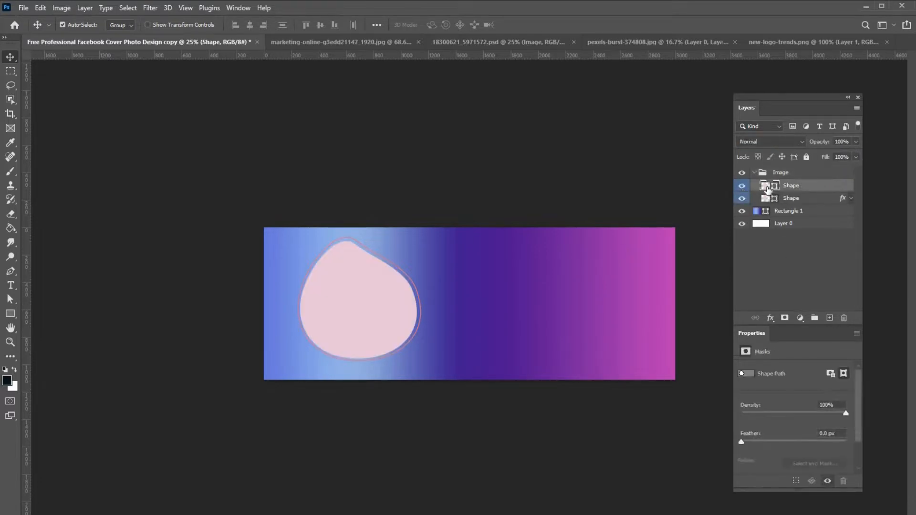
pyautogui.doubleClick(767, 187)
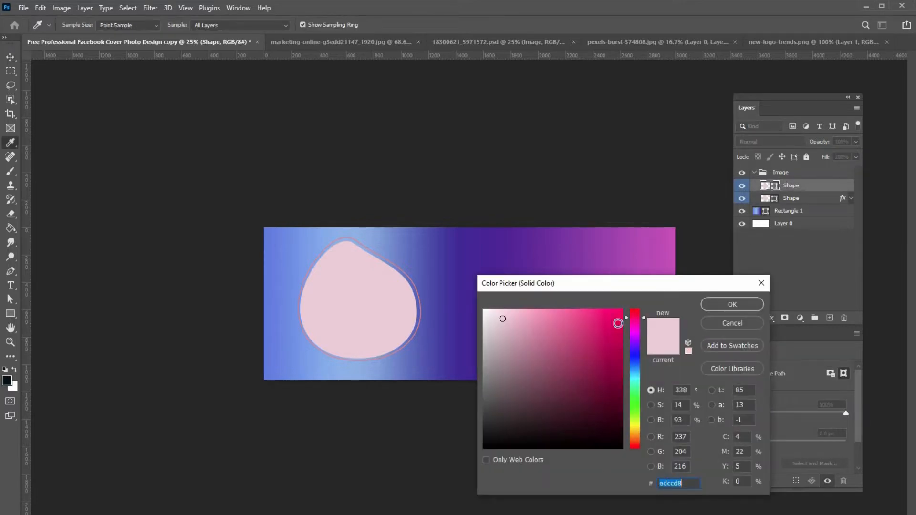
pyautogui.hotkey('ctrl', 'v')
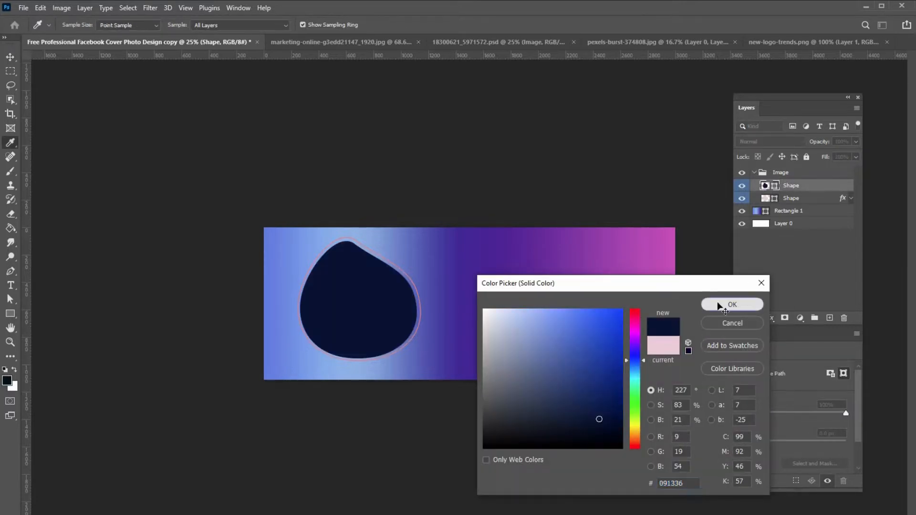
pyautogui.click(723, 305)
# Duplicate the navy blob shape and scale the copy down to about 96.5%.
pyautogui.moveTo(821, 188); pyautogui.dragTo(831, 317)
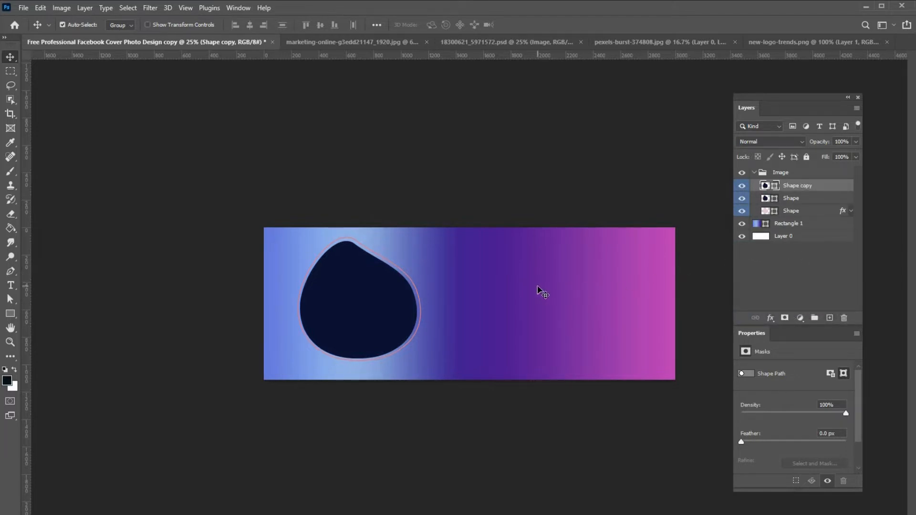
pyautogui.hotkey('ctrl', 't')
pyautogui.moveTo(416, 240); pyautogui.dragTo(413, 245)
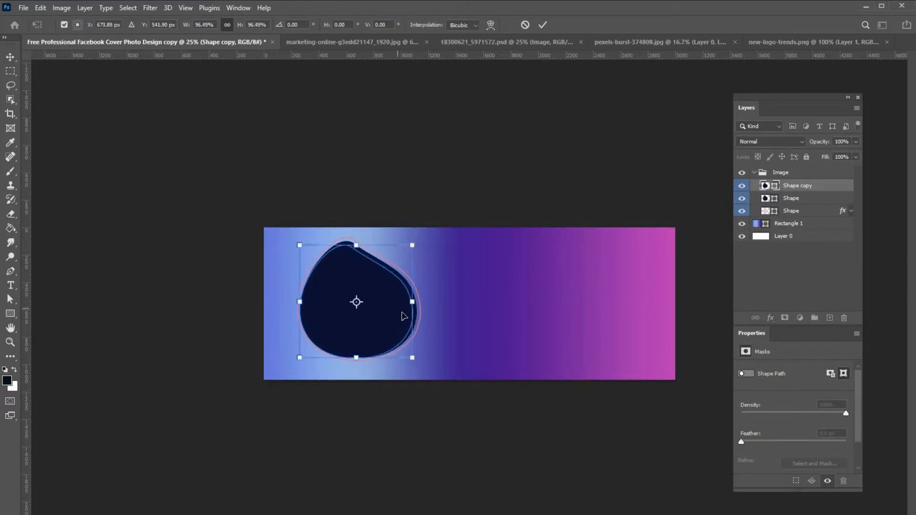
pyautogui.press('Return')
# Recolor the original blob beneath the copy to a pale lavender white.
pyautogui.doubleClick(765, 198)
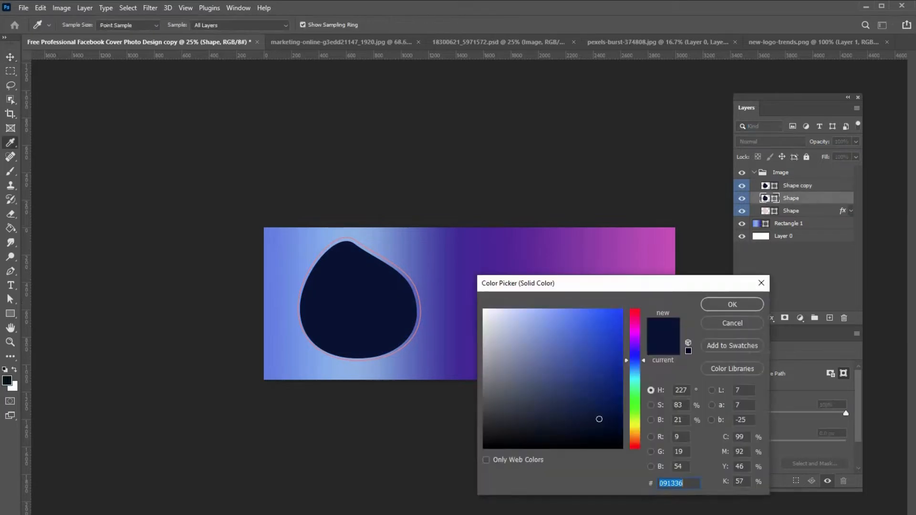
pyautogui.hotkey('ctrl', 'v')
pyautogui.click(724, 305)
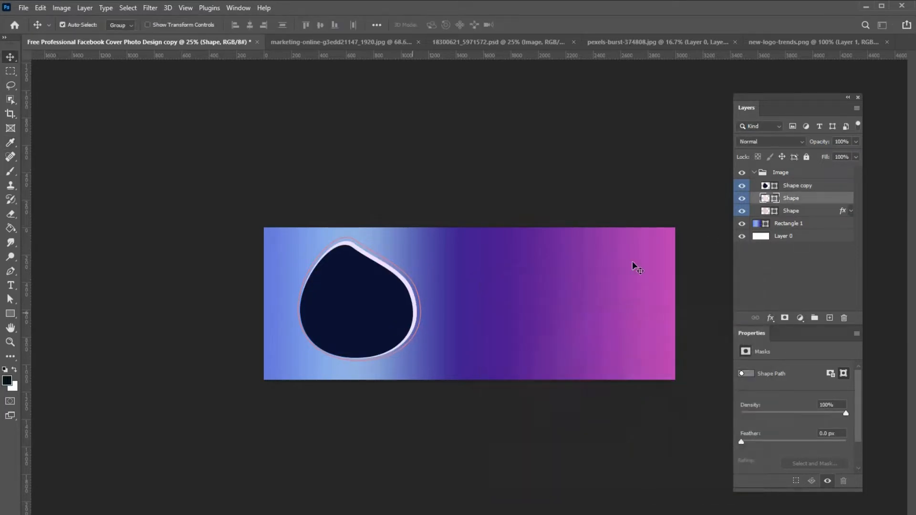
# Shrink the navy blob copy slightly from its lower left so the pale blob forms an even border around it.
pyautogui.click(765, 187)
pyautogui.hotkey('ctrl', 't')
pyautogui.moveTo(301, 356); pyautogui.dragTo(301, 353)
pyautogui.press('Return')
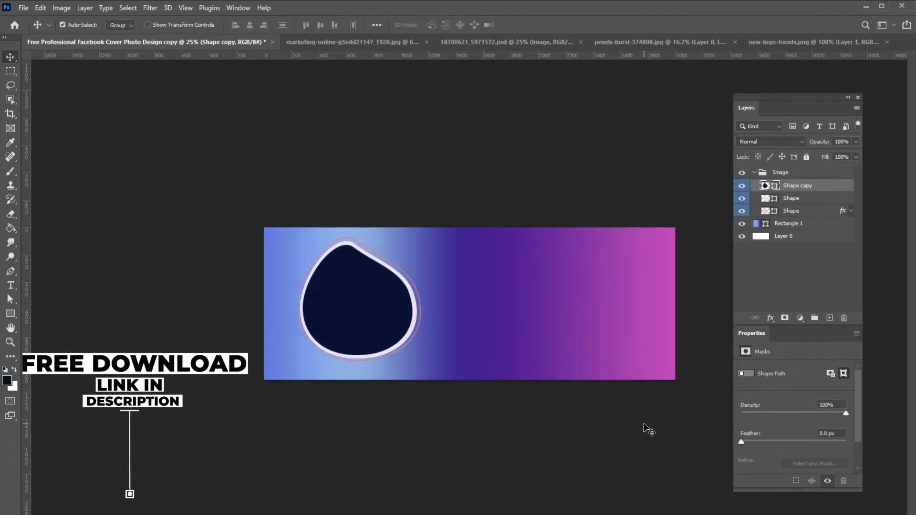
# Add a layer mask to the thin outline shape and try brushing over the outline's upper edge at size 202, undoing the stroke.
pyautogui.click(767, 213)
pyautogui.click(786, 318)
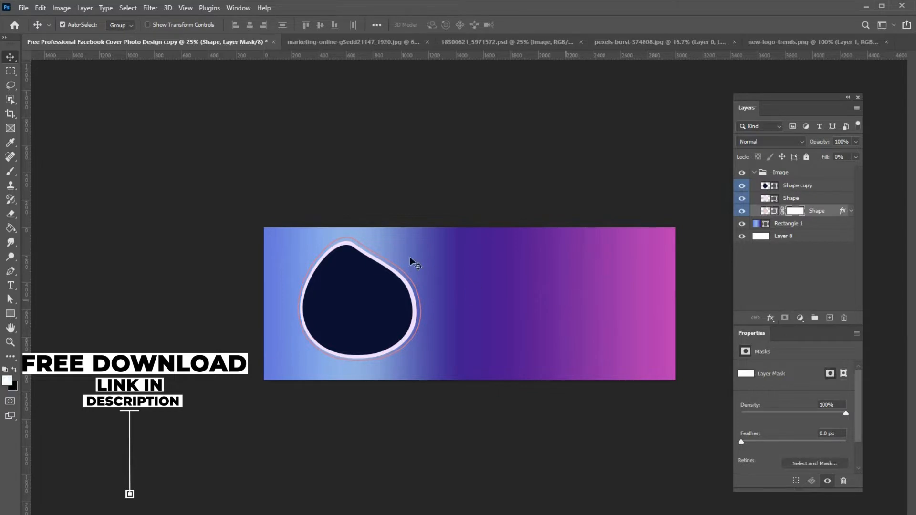
pyautogui.press('b')
pyautogui.press('x')
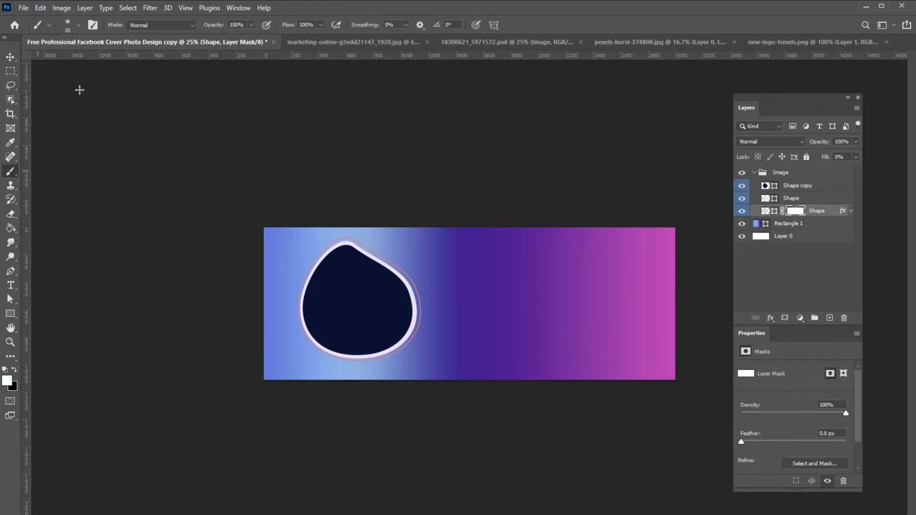
pyautogui.click(79, 24)
pyautogui.click(394, 194)
pyautogui.press('x')
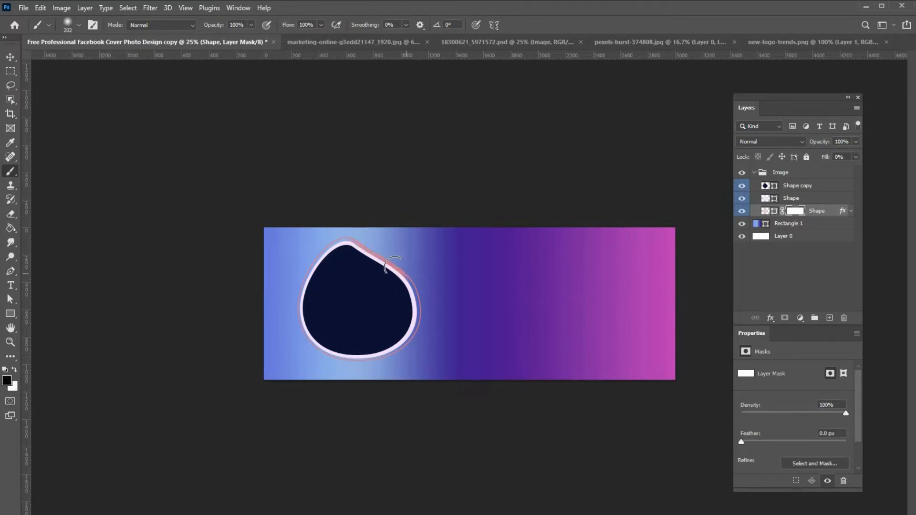
pyautogui.hotkey('ctrl', 'z')
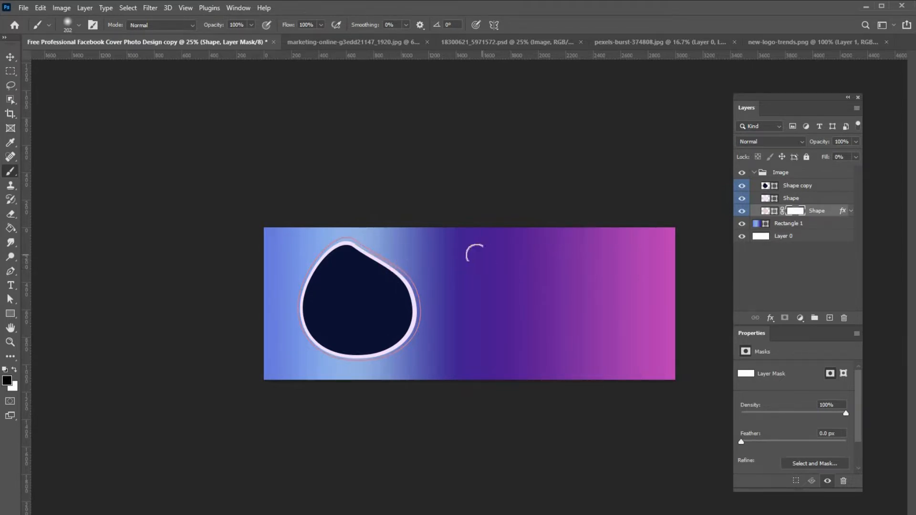
pyautogui.press('x')
# Copy the cut-out photo of the woman from pexels-burst-374808.jpg into the Image group of the cover document.
pyautogui.click(620, 42)
pyautogui.press('v')
pyautogui.moveTo(313, 191); pyautogui.dragTo(306, 281)
# Scale down the woman's photo and position it over the blob, bring it in front of the shapes and shift the group slightly down.
pyautogui.hotkey('ctrl', 't')
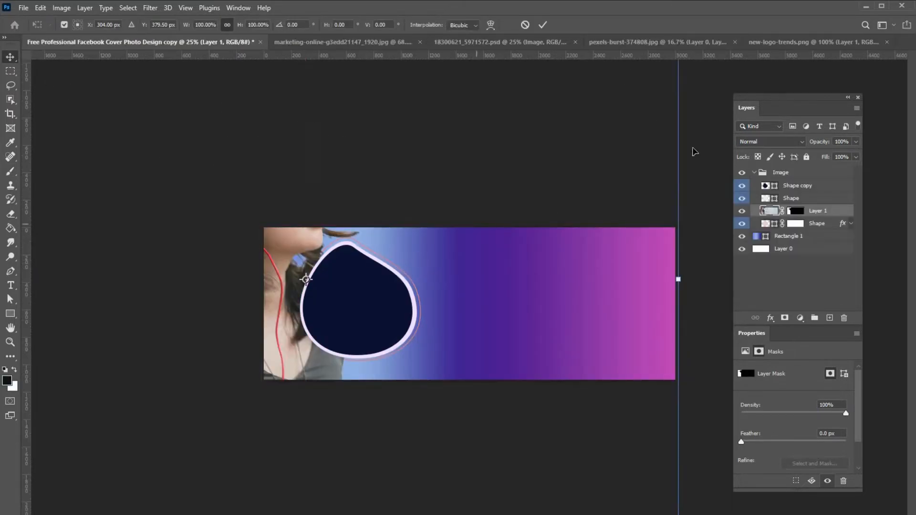
pyautogui.moveTo(678, 210); pyautogui.dragTo(207, 210)
pyautogui.moveTo(153, 280); pyautogui.dragTo(475, 264)
pyautogui.press('Return')
pyautogui.hotkey('ctrl', 'shift', ']')
pyautogui.moveTo(373, 318)
pyautogui.mouseDown()
pyautogui.moveTo(364, 331)
pyautogui.moveTo(376, 329)
pyautogui.mouseUp()
# Set auto-select to Layer and scale the woman's photo layer to about 1764 × 1220 px, centered over the blob.
pyautogui.click(119, 25)
pyautogui.click(119, 38)
pyautogui.click(817, 188)
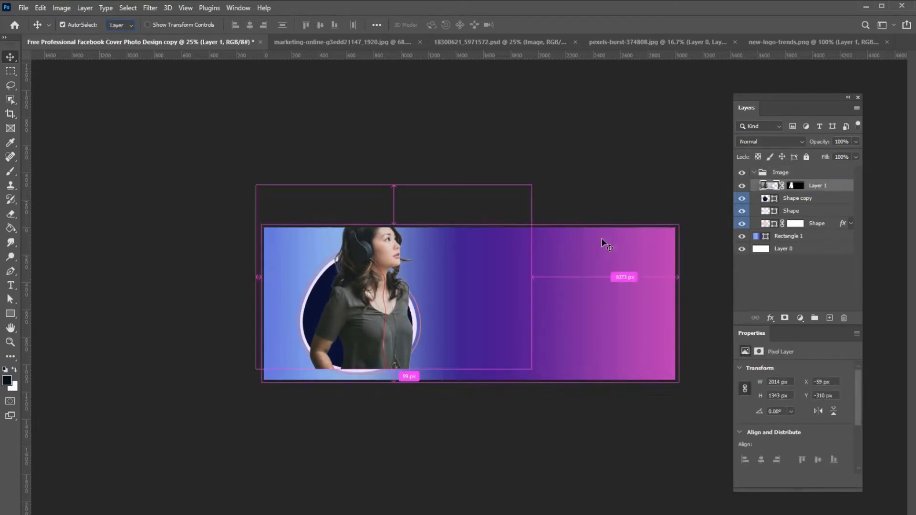
pyautogui.hotkey('ctrl', 't')
pyautogui.moveTo(531, 186); pyautogui.dragTo(490, 213)
pyautogui.moveTo(442, 270)
pyautogui.mouseDown()
pyautogui.moveTo(450, 255)
pyautogui.moveTo(451, 269)
pyautogui.mouseUp()
pyautogui.moveTo(508, 203); pyautogui.dragTo(518, 215)
pyautogui.press('Return')
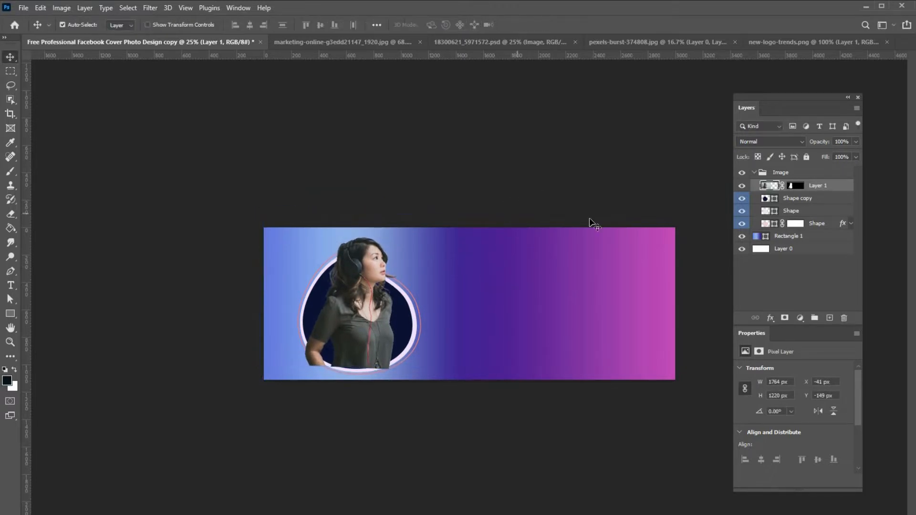
# Select the three blob and outline shape layers and scale them down slightly together.
pyautogui.click(815, 225)
pyautogui.keyDown('shift'); pyautogui.click(797, 198); pyautogui.keyUp('shift')
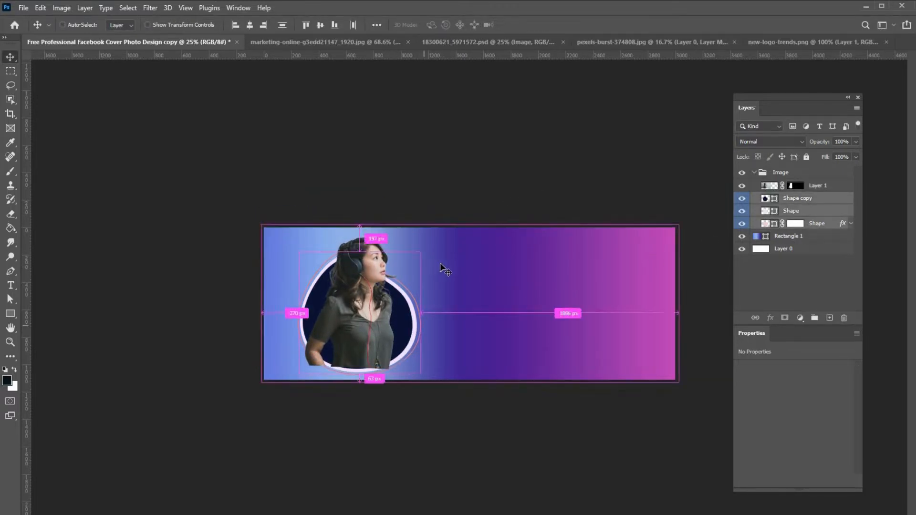
pyautogui.hotkey('ctrl', 't')
pyautogui.moveTo(420, 253); pyautogui.dragTo(417, 257)
pyautogui.press('Return')
# Shift the woman's photo slightly down and left over the blob, and select the navy Shape copy layer.
pyautogui.press('z')
pyautogui.click(416, 259)
pyautogui.click(416, 259)
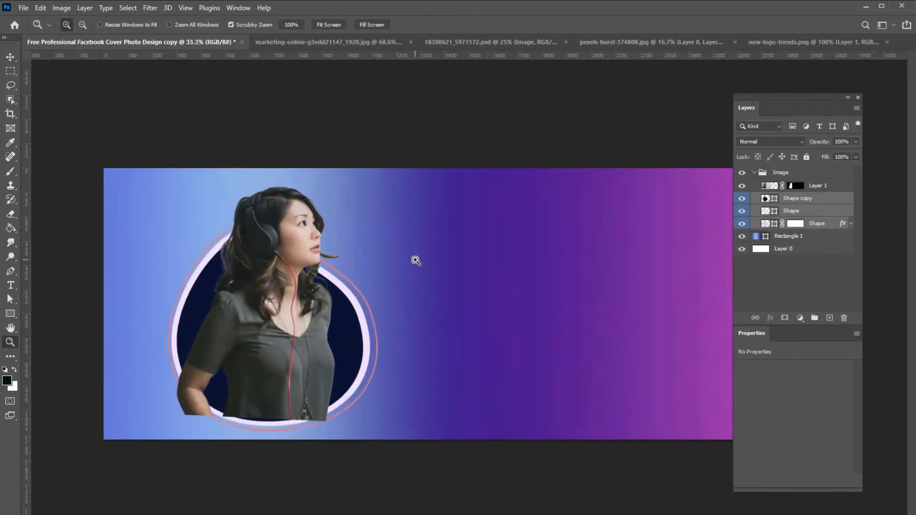
pyautogui.keyDown('ctrl'); pyautogui.rightClick(229, 354); pyautogui.keyUp('ctrl')
pyautogui.click(260, 371)
pyautogui.keyDown('ctrl'); pyautogui.moveTo(263, 368); pyautogui.dragTo(258, 374); pyautogui.keyUp('ctrl')
pyautogui.keyDown('ctrl'); pyautogui.click(327, 343); pyautogui.keyUp('ctrl')
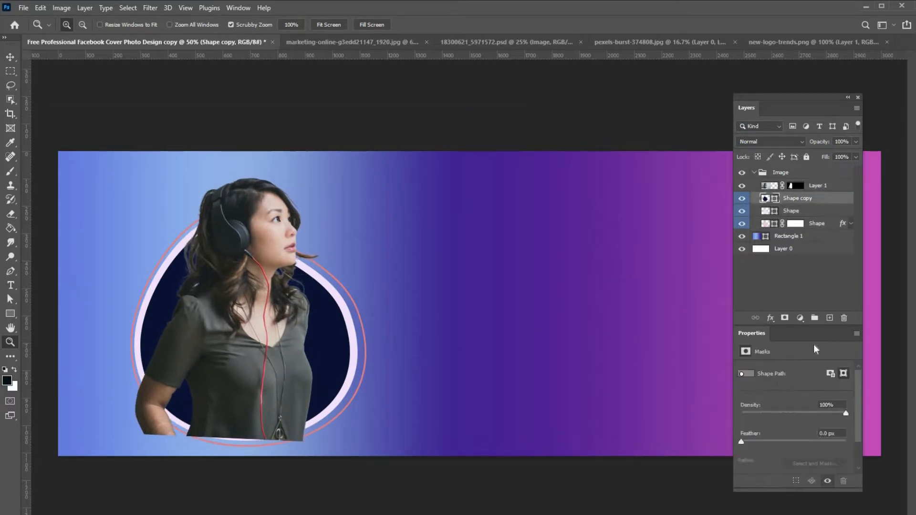
# Select the woman's photo layer and load the outline of the navy Shape copy layer as a selection.
pyautogui.click(773, 187)
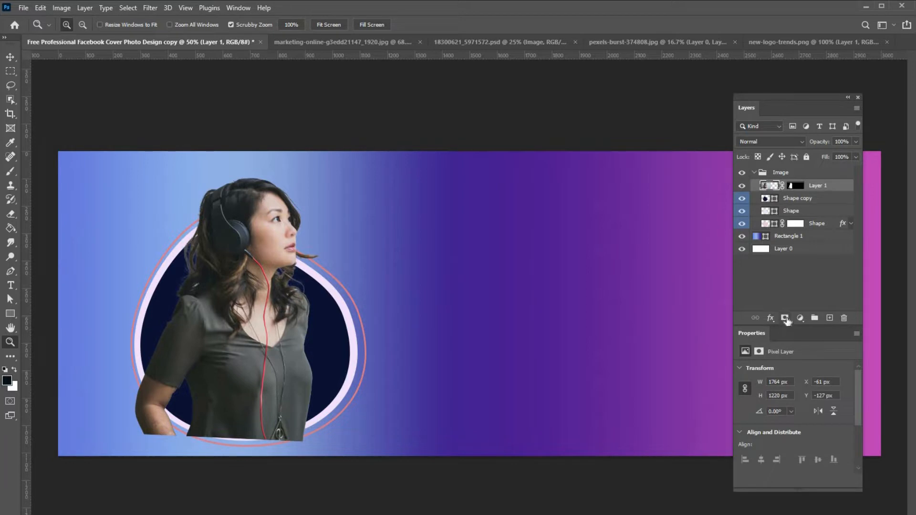
pyautogui.click(786, 319)
pyautogui.hotkey('ctrl', 'z')
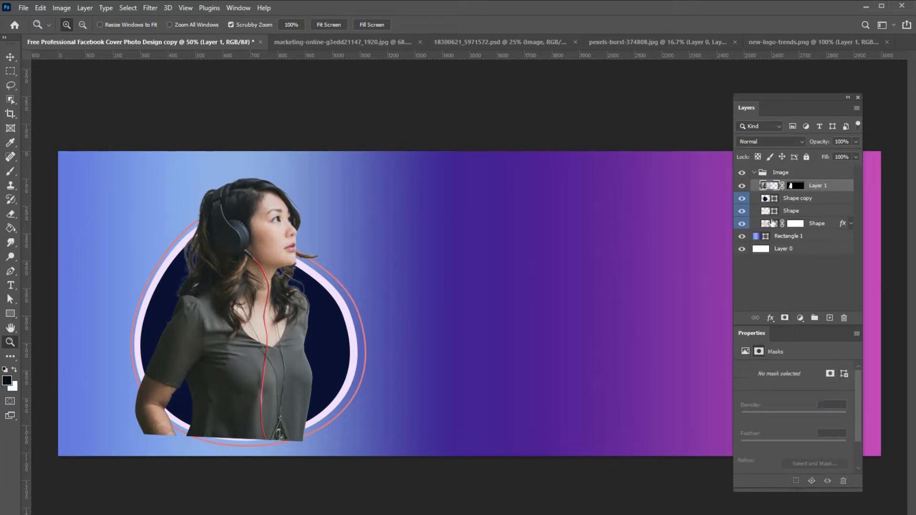
pyautogui.keyDown('ctrl'); pyautogui.click(767, 199); pyautogui.keyUp('ctrl')
pyautogui.click(785, 319)
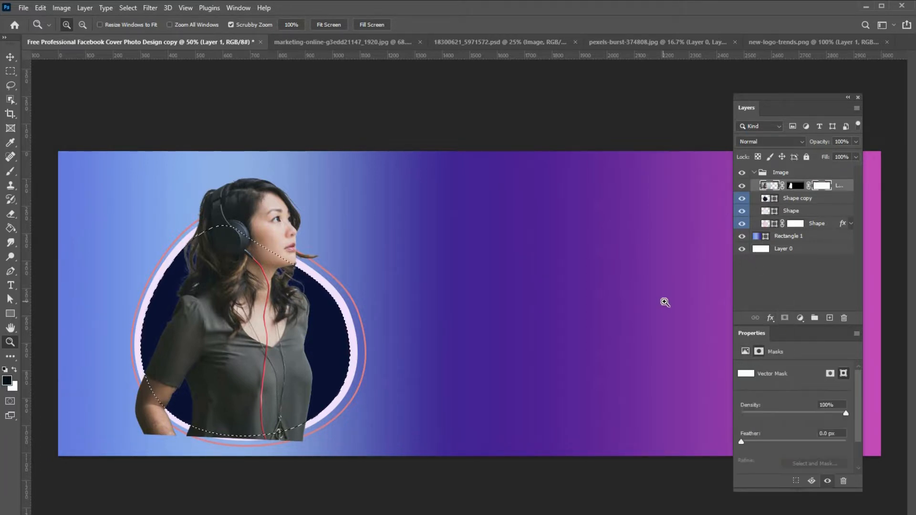
pyautogui.hotkey('ctrl', 'z')
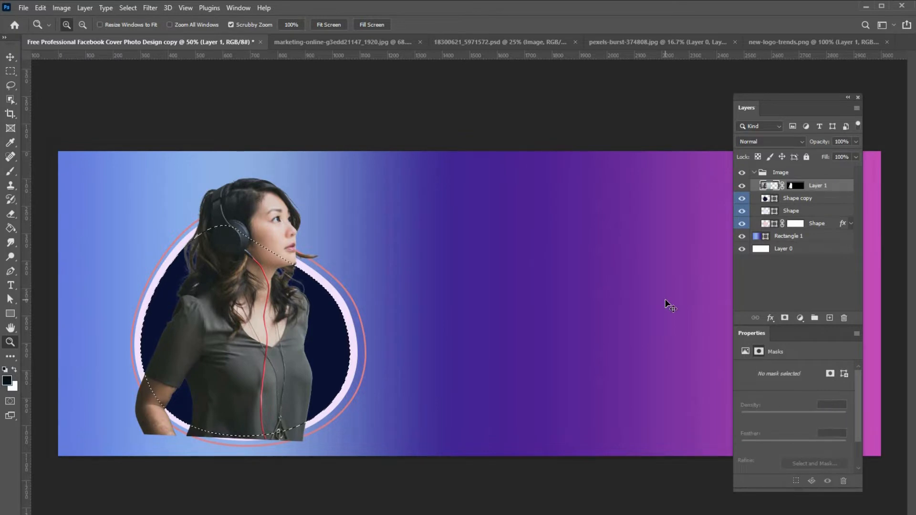
# Apply the photo layer's existing mask and add a new layer mask from the blob-shaped selection.
pyautogui.rightClick(794, 187)
pyautogui.rightClick(793, 185)
pyautogui.click(825, 216)
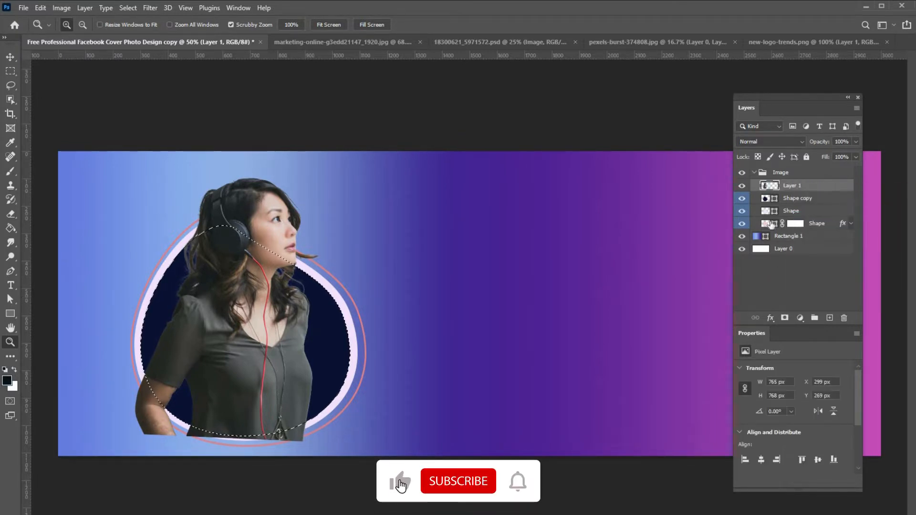
pyautogui.click(785, 318)
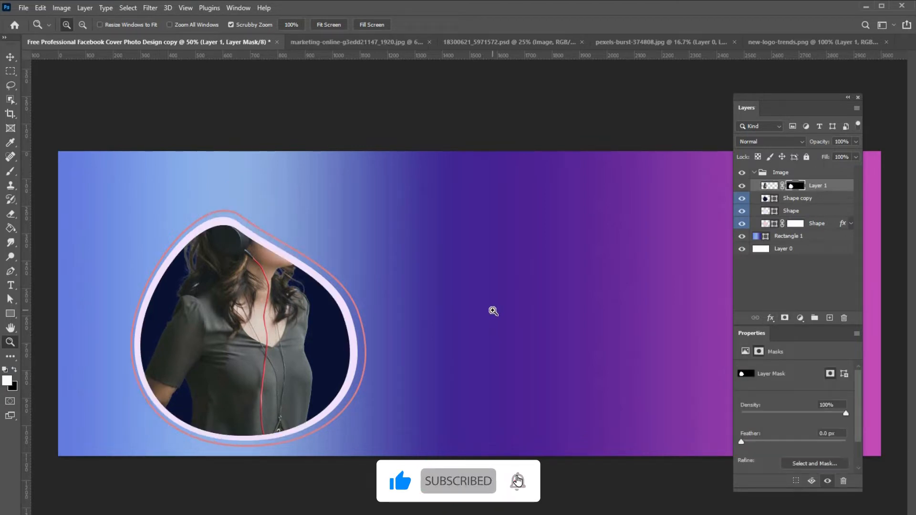
# Paint white on the photo's layer mask to reveal the woman's head and headphones above the blob.
pyautogui.press('b')
pyautogui.moveTo(248, 238)
pyautogui.mouseDown()
pyautogui.moveTo(258, 206)
pyautogui.moveTo(293, 215)
pyautogui.mouseUp()
pyautogui.moveTo(261, 183)
pyautogui.mouseDown()
pyautogui.moveTo(210, 215)
pyautogui.moveTo(297, 180)
pyautogui.mouseUp()
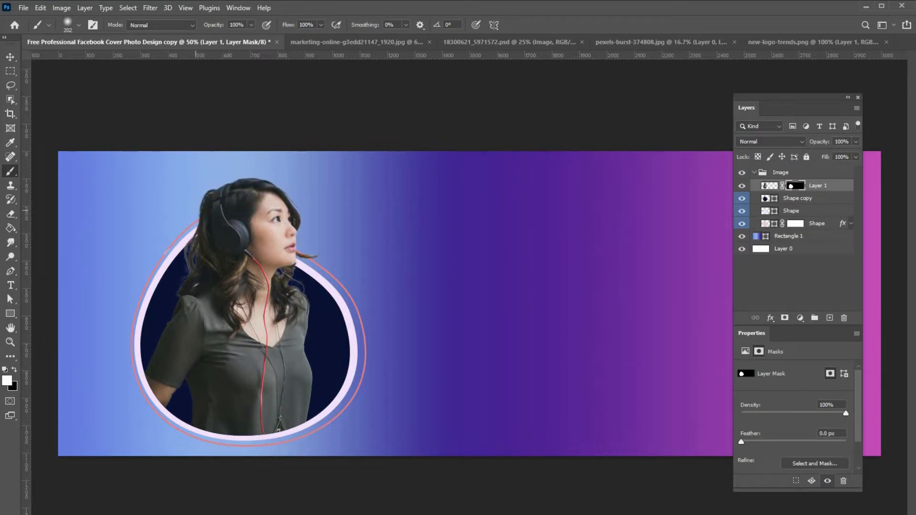
# Rotate the woman's photo slightly clockwise and enlarge it a little over the blob.
pyautogui.hotkey('ctrl', 't')
pyautogui.moveTo(428, 156); pyautogui.dragTo(448, 175)
pyautogui.moveTo(334, 185); pyautogui.dragTo(345, 173)
pyautogui.press('Return')
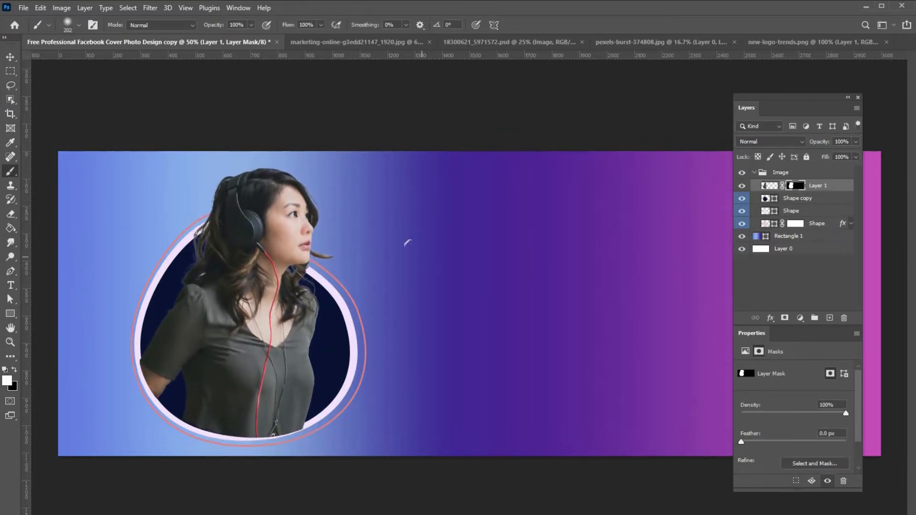
# Apply the layer mask permanently to the woman's photo layer.
pyautogui.click(742, 187)
pyautogui.click(742, 188)
pyautogui.click(742, 199)
pyautogui.click(742, 199)
pyautogui.rightClick(795, 185)
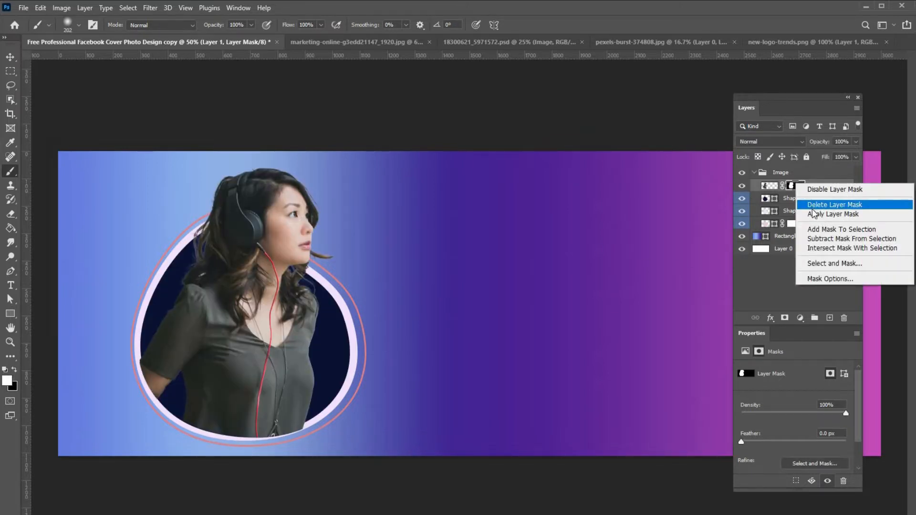
pyautogui.click(807, 176)
pyautogui.rightClick(792, 186)
pyautogui.click(833, 214)
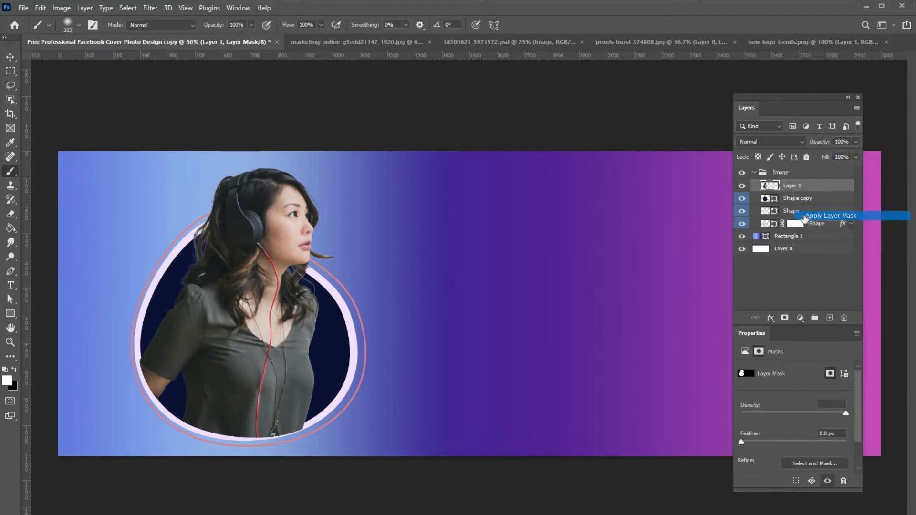
# Nudge the woman's photo slightly left and up, and paint out the arm overhanging the blob's left edge on a new layer mask.
pyautogui.moveTo(253, 374); pyautogui.dragTo(249, 370)
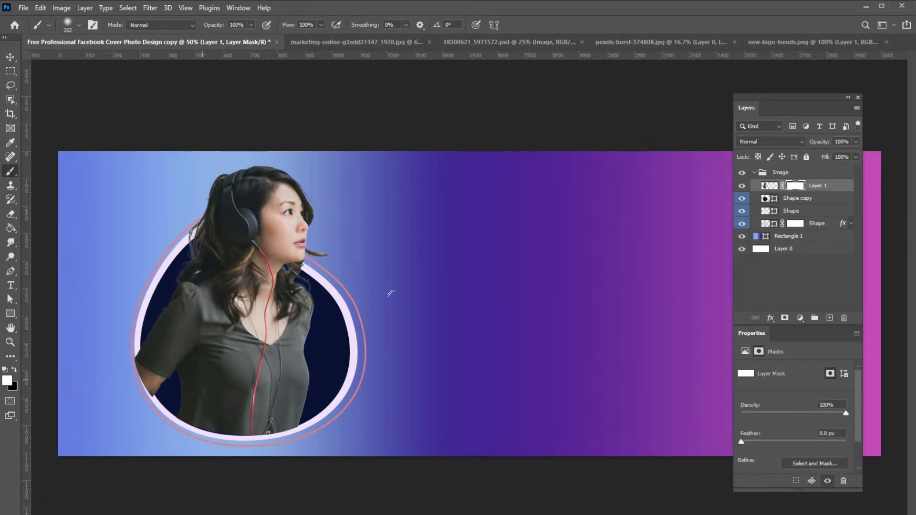
pyautogui.press('x')
pyautogui.moveTo(109, 356)
pyautogui.mouseDown()
pyautogui.moveTo(104, 382)
pyautogui.moveTo(105, 344)
pyautogui.moveTo(134, 407)
pyautogui.mouseUp()
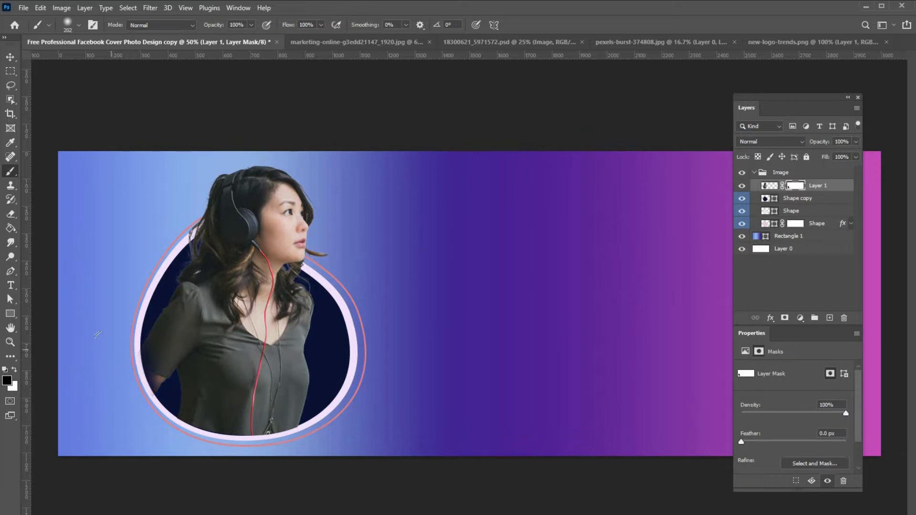
pyautogui.press('z')
pyautogui.rightClick(402, 290)
pyautogui.click(432, 293)
pyautogui.keyDown('alt'); pyautogui.click(425, 289); pyautogui.keyUp('alt')
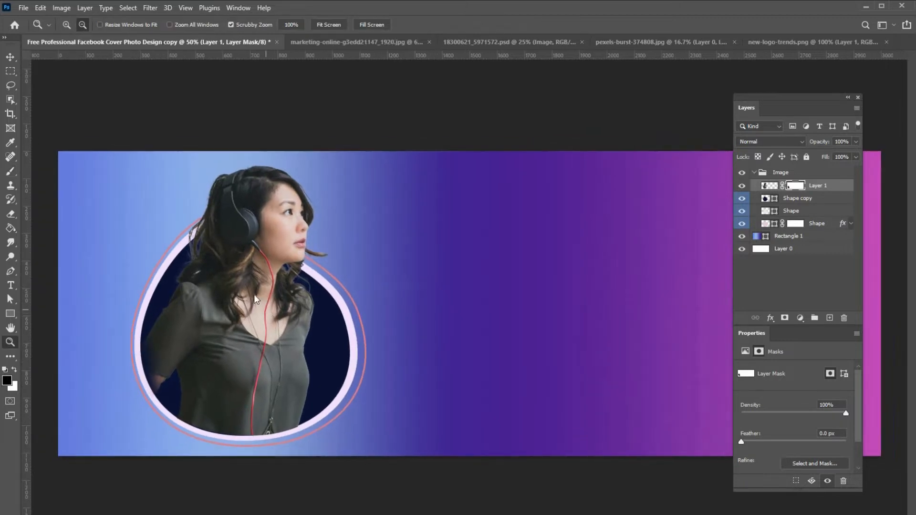
# Brighten the woman's photo with Levels, setting the midtone input to 1.19 and the white input to 248.
pyautogui.keyDown('ctrl'); pyautogui.rightClick(254, 295); pyautogui.keyUp('ctrl')
pyautogui.click(280, 301)
pyautogui.click(816, 191)
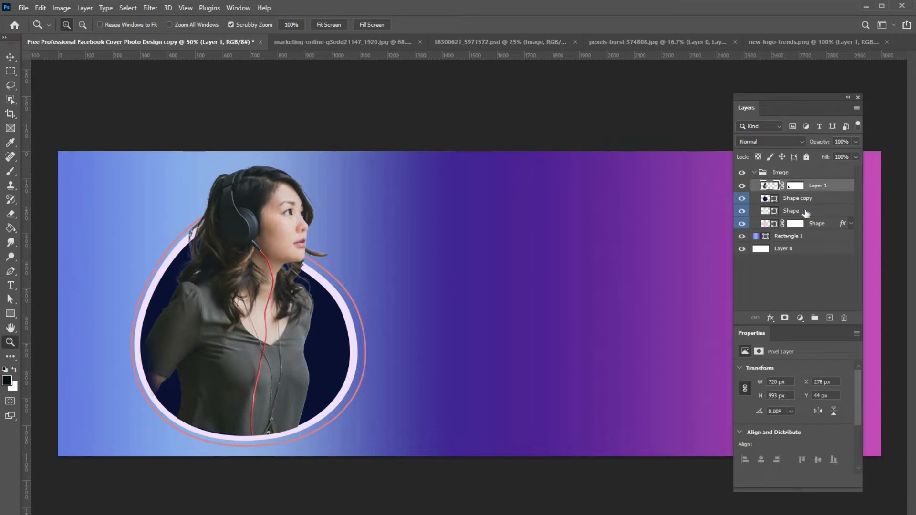
pyautogui.press('i')
pyautogui.hotkey('ctrl', 'l')
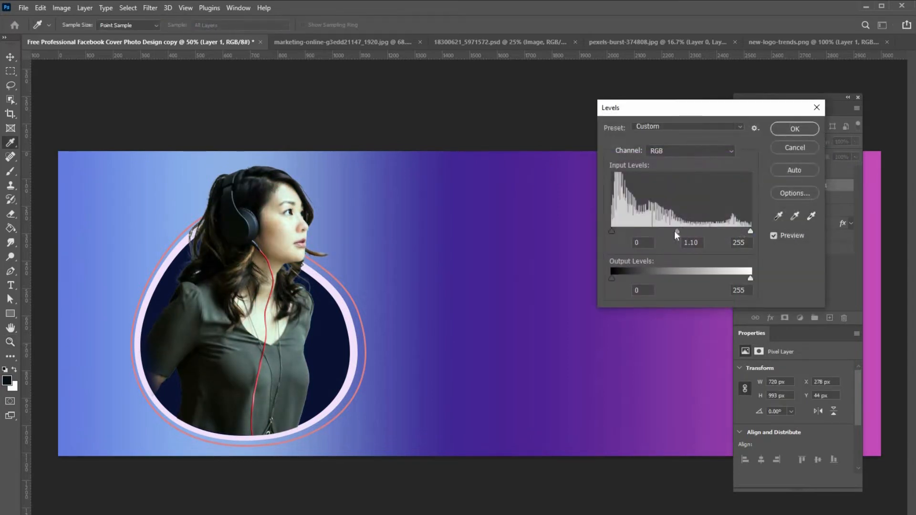
pyautogui.moveTo(675, 230); pyautogui.dragTo(673, 231)
pyautogui.moveTo(751, 231); pyautogui.dragTo(746, 231)
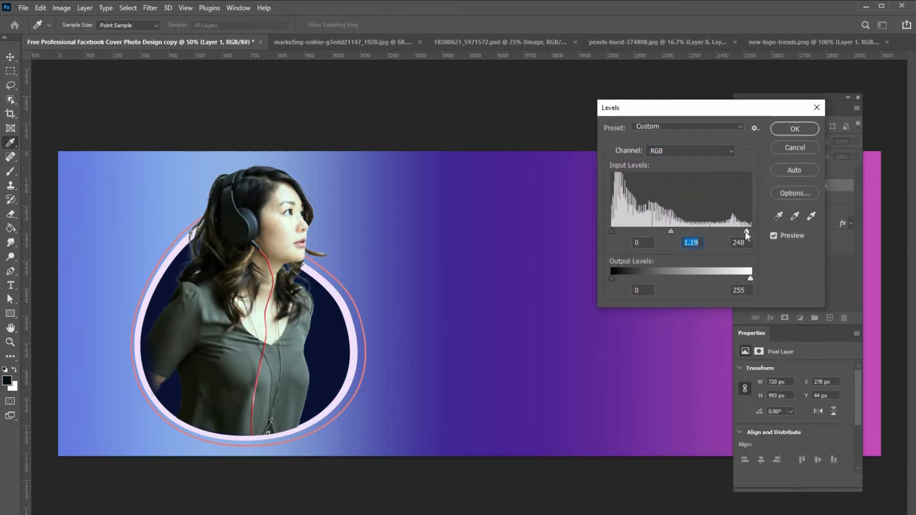
pyautogui.click(795, 129)
# Add a new layer above Rectangle 1 and paint a large, soft light-blue glow behind the woman.
pyautogui.press('z')
pyautogui.keyDown('alt'); pyautogui.click(453, 262); pyautogui.keyUp('alt')
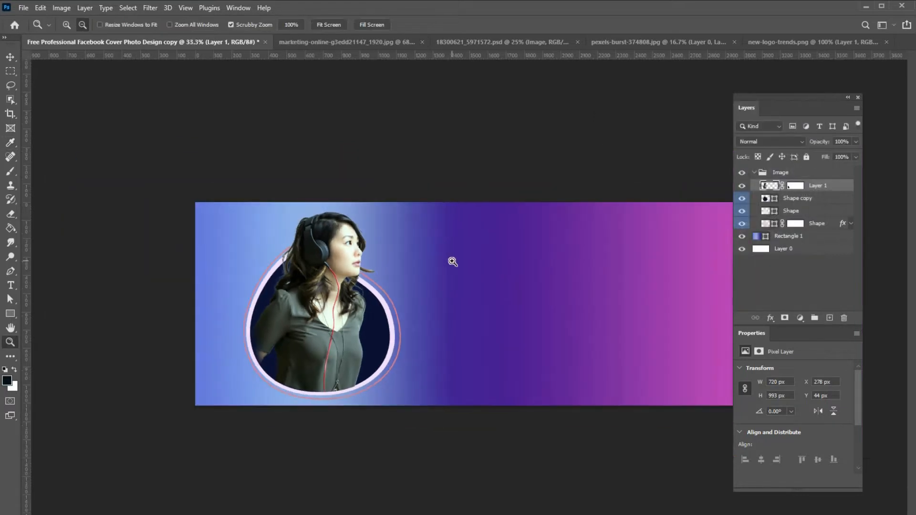
pyautogui.click(515, 260)
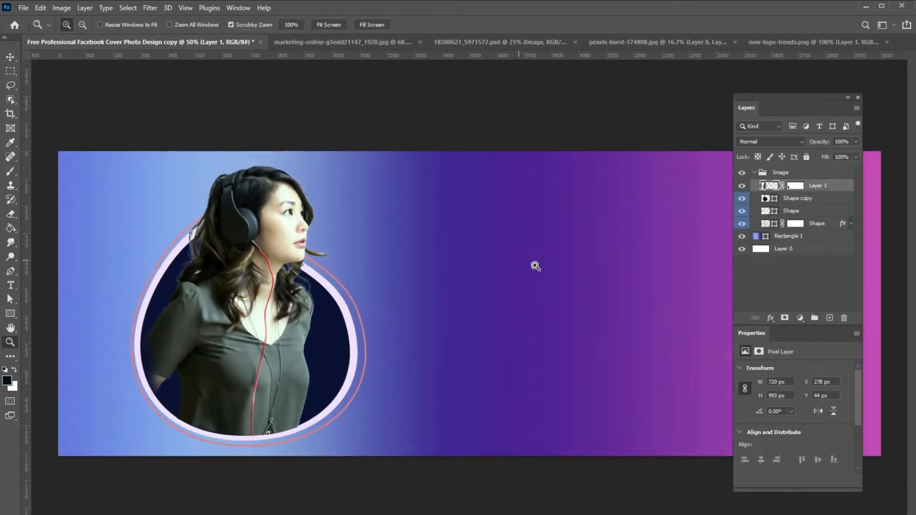
pyautogui.click(811, 236)
pyautogui.click(830, 319)
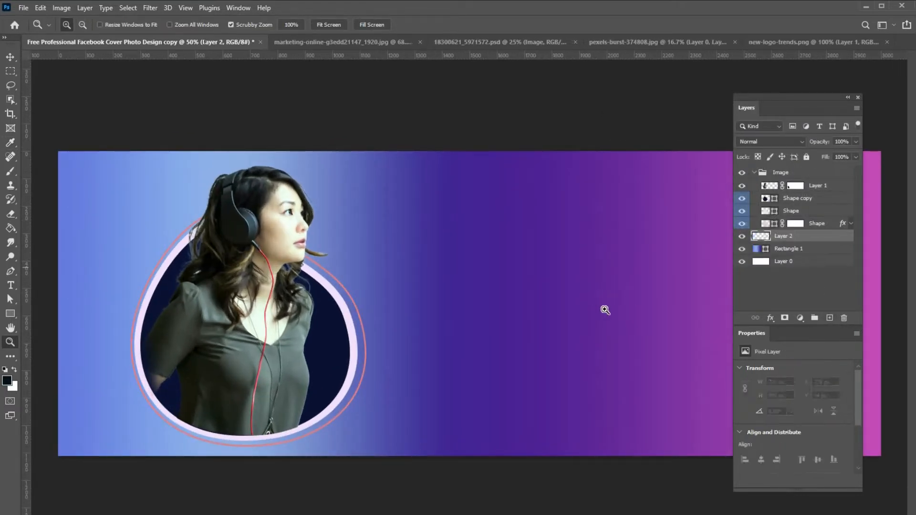
pyautogui.press('b')
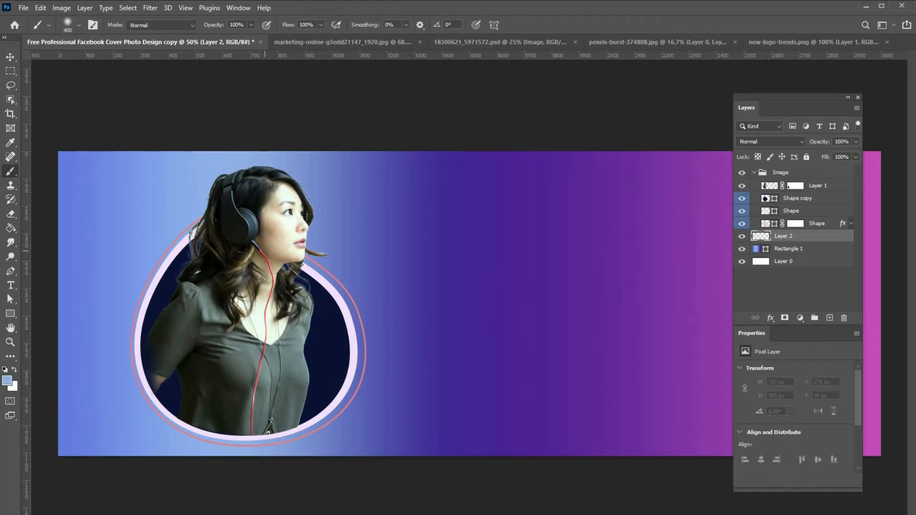
pyautogui.press(']')
pyautogui.click(266, 251)
pyautogui.click(274, 250)
pyautogui.moveTo(292, 250)
pyautogui.mouseDown()
pyautogui.moveTo(311, 334)
pyautogui.moveTo(309, 310)
pyautogui.mouseUp()
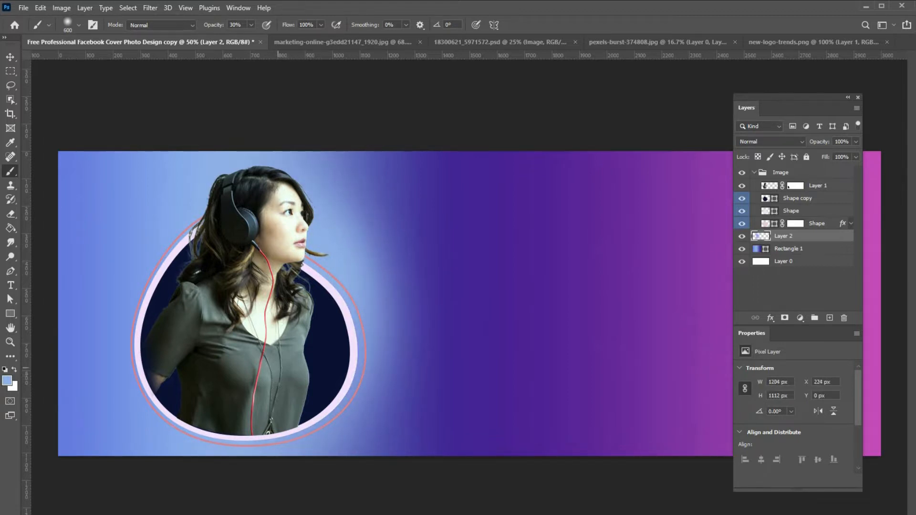
# Change the foreground color to vivid blue and softly paint the banner's middle area at 20% brush opacity.
pyautogui.click(7, 381)
pyautogui.click(615, 312)
pyautogui.click(744, 304)
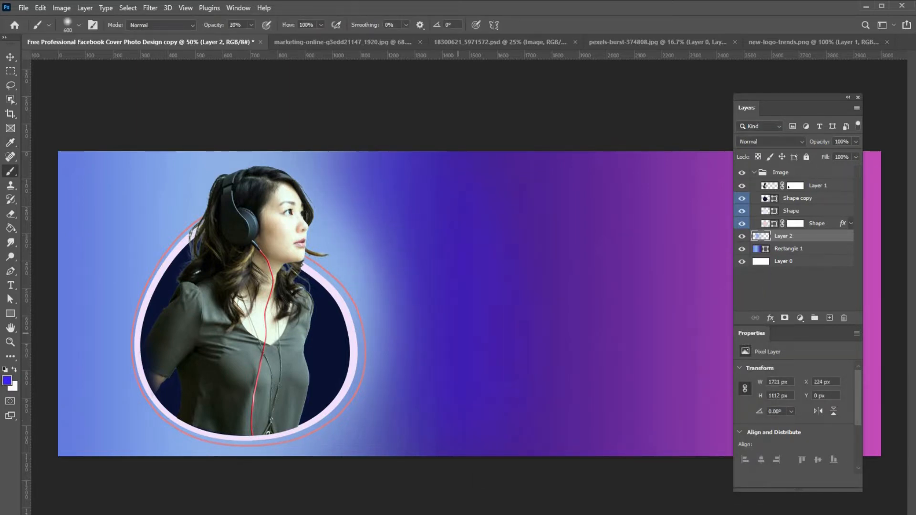
pyautogui.moveTo(352, 145); pyautogui.dragTo(358, 149)
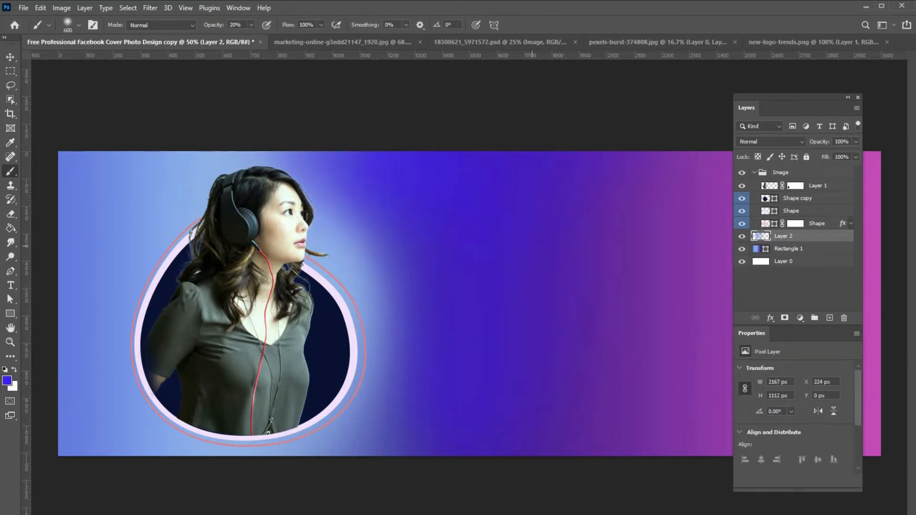
# Collapse the Image group, then group Layer 2 and Rectangle 1 and name the group bg.
pyautogui.press('z')
pyautogui.rightClick(480, 238)
pyautogui.click(493, 242)
pyautogui.keyDown('alt'); pyautogui.click(493, 239); pyautogui.keyUp('alt')
pyautogui.keyDown('alt'); pyautogui.click(493, 239); pyautogui.keyUp('alt')
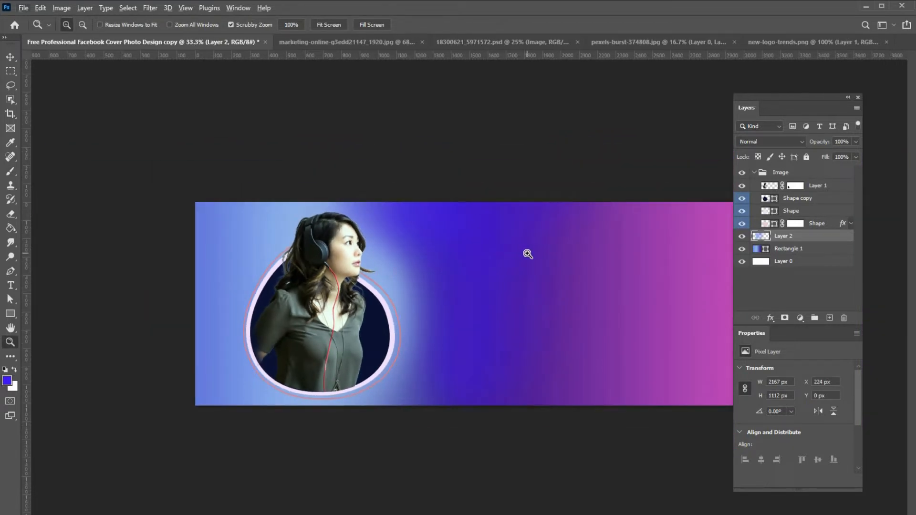
pyautogui.click(754, 172)
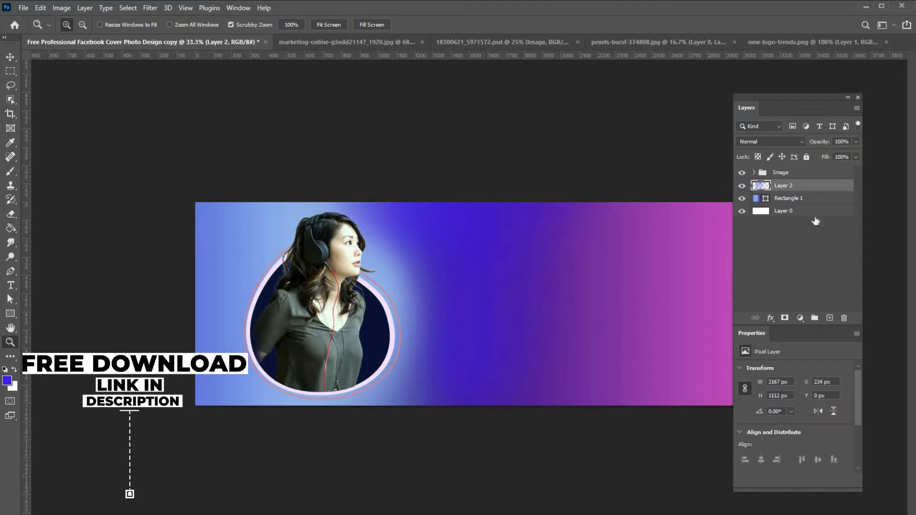
pyautogui.keyDown('shift'); pyautogui.click(804, 204); pyautogui.keyUp('shift')
pyautogui.hotkey('ctrl', 'g')
pyautogui.doubleClick(785, 186)
pyautogui.write('bg')
pyautogui.press('Return')
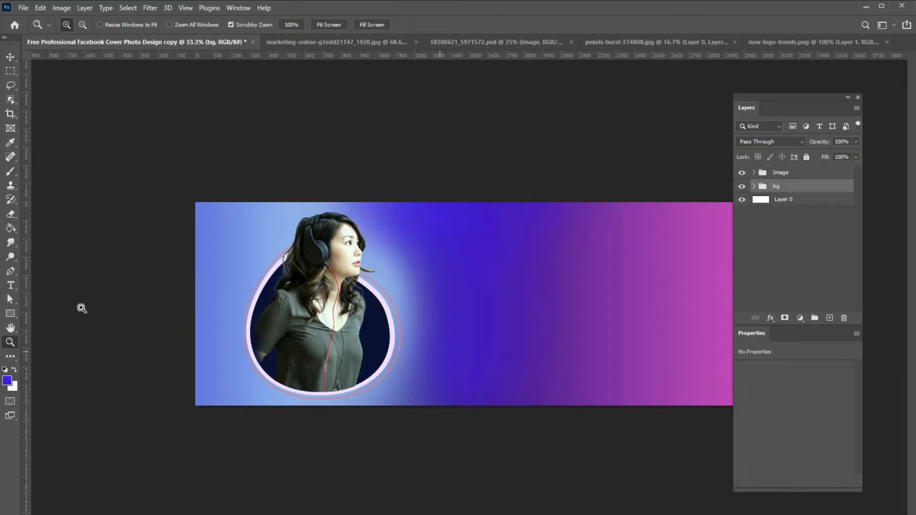
# Draw an upright rectangle about 504 × 967 px in the banner's middle and set its corner radius to 0 px.
pyautogui.click(10, 314)
pyautogui.moveTo(451, 215); pyautogui.dragTo(543, 391)
pyautogui.moveTo(434, 25); pyautogui.dragTo(398, 27)
pyautogui.write('0')
pyautogui.press('Return')
pyautogui.scroll(-3, 783, 449)
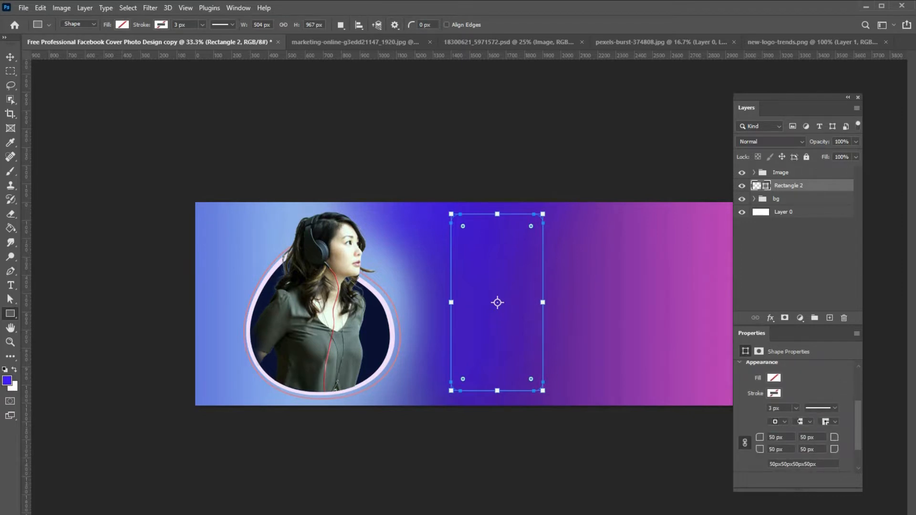
pyautogui.press('v')
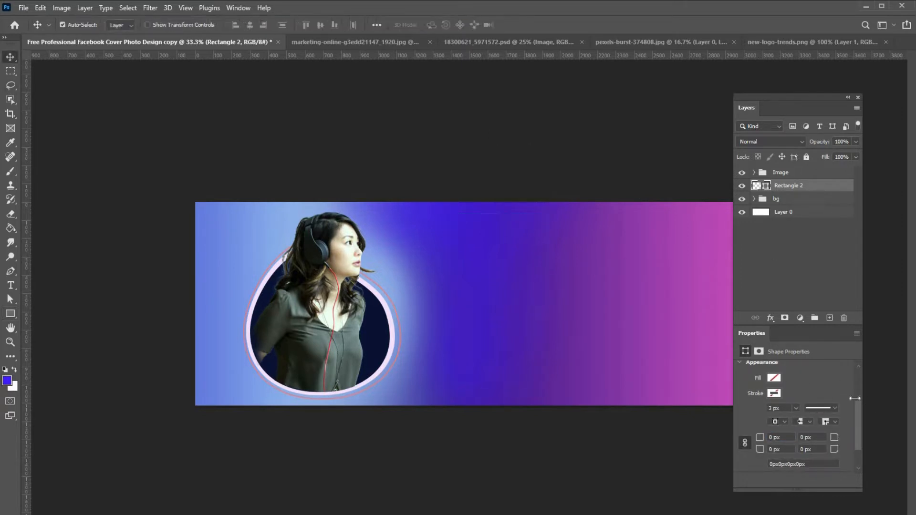
# Fill the rectangle with a gradient running from the banner's periwinkle blue to a light purple.
pyautogui.click(775, 378)
pyautogui.click(789, 381)
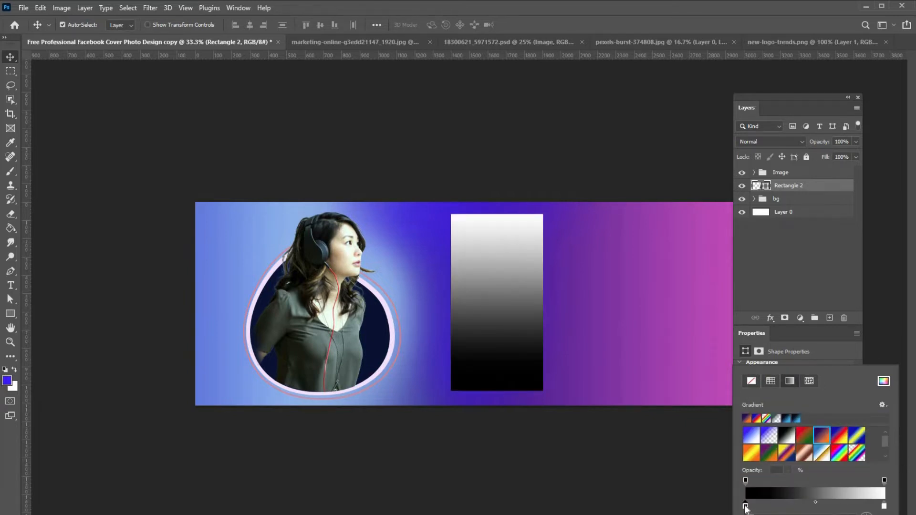
pyautogui.doubleClick(746, 507)
pyautogui.click(201, 296)
pyautogui.click(740, 306)
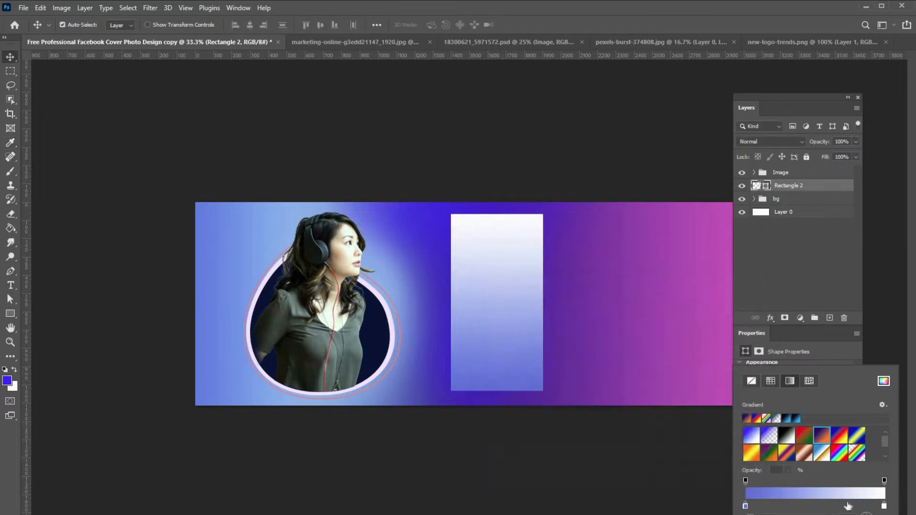
pyautogui.doubleClick(884, 508)
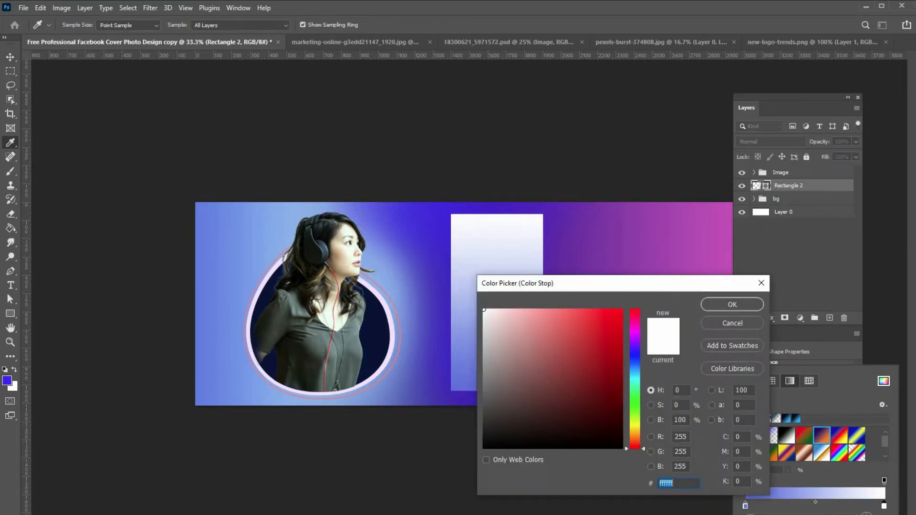
pyautogui.click(635, 340)
pyautogui.click(536, 329)
pyautogui.click(737, 308)
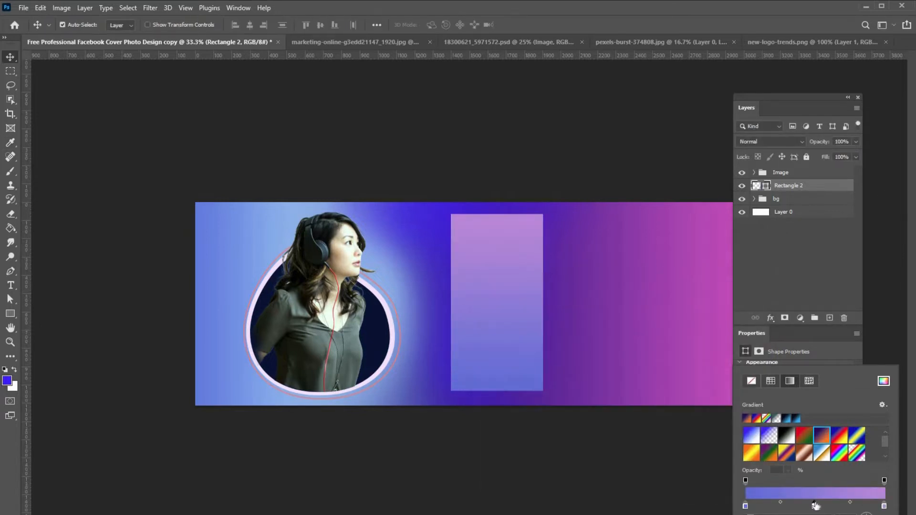
# Add a middle color stop to the rectangle's gradient and set it to a saturated magenta-purple.
pyautogui.click(816, 506)
pyautogui.doubleClick(815, 506)
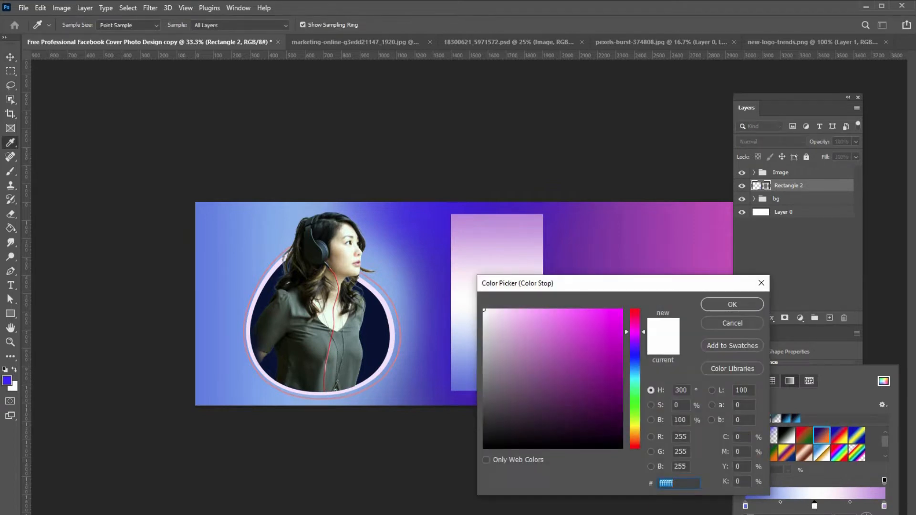
pyautogui.click(593, 348)
pyautogui.click(732, 305)
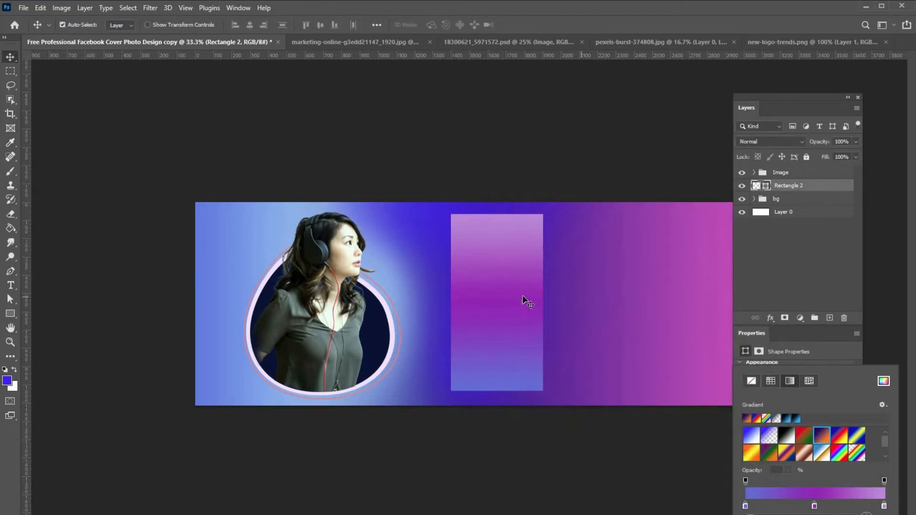
# Rotate the gradient rectangle about 132.5°, move it behind the woman and enlarge it into a diagonal band across the banner's blue end.
pyautogui.hotkey('ctrl', 't')
pyautogui.moveTo(559, 207); pyautogui.dragTo(527, 420)
pyautogui.moveTo(541, 328); pyautogui.dragTo(336, 353)
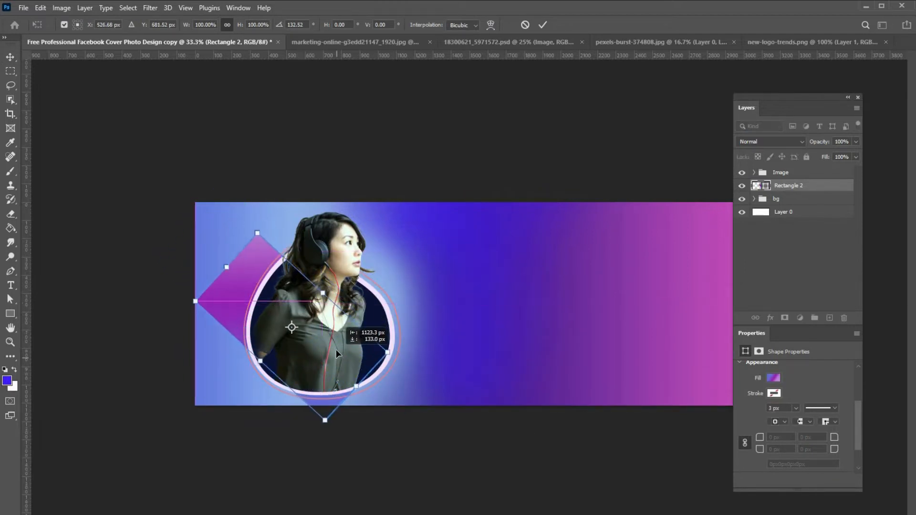
pyautogui.moveTo(358, 387); pyautogui.dragTo(397, 423)
pyautogui.moveTo(208, 250); pyautogui.dragTo(152, 190)
pyautogui.moveTo(396, 423); pyautogui.dragTo(451, 461)
pyautogui.press('Return')
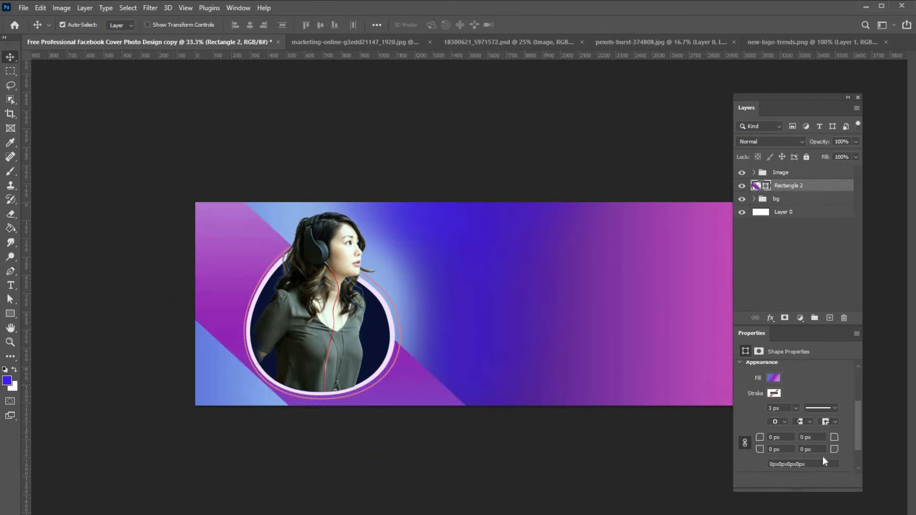
# Set the diagonal band's gradient to an angle of 163° and a scale of 67%.
pyautogui.click(776, 379)
pyautogui.moveTo(866, 514); pyautogui.dragTo(862, 514)
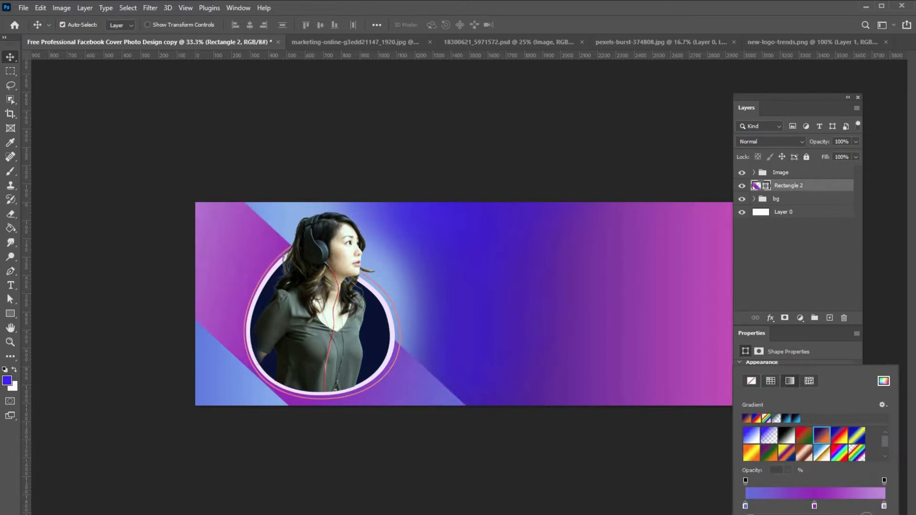
pyautogui.moveTo(797, 514); pyautogui.dragTo(764, 514)
pyautogui.moveTo(398, 400); pyautogui.dragTo(351, 359)
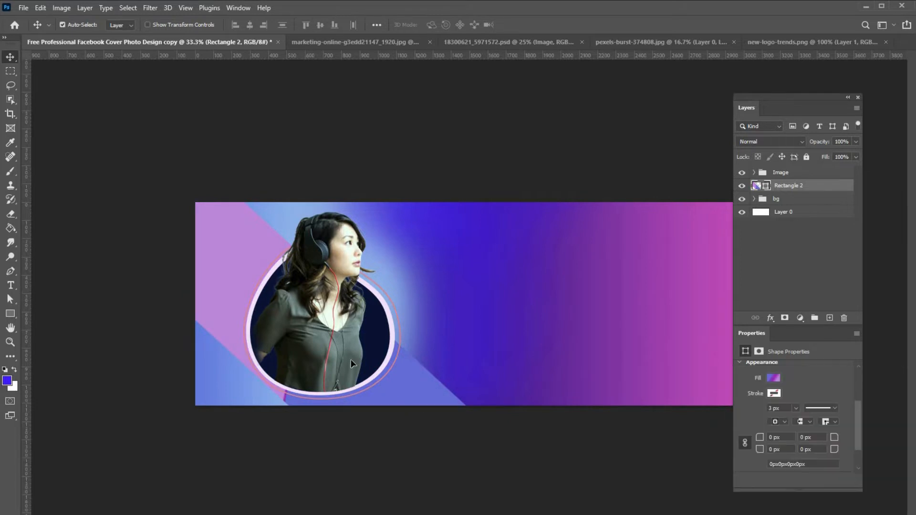
pyautogui.hotkey('ctrl', 'z')
pyautogui.click(774, 378)
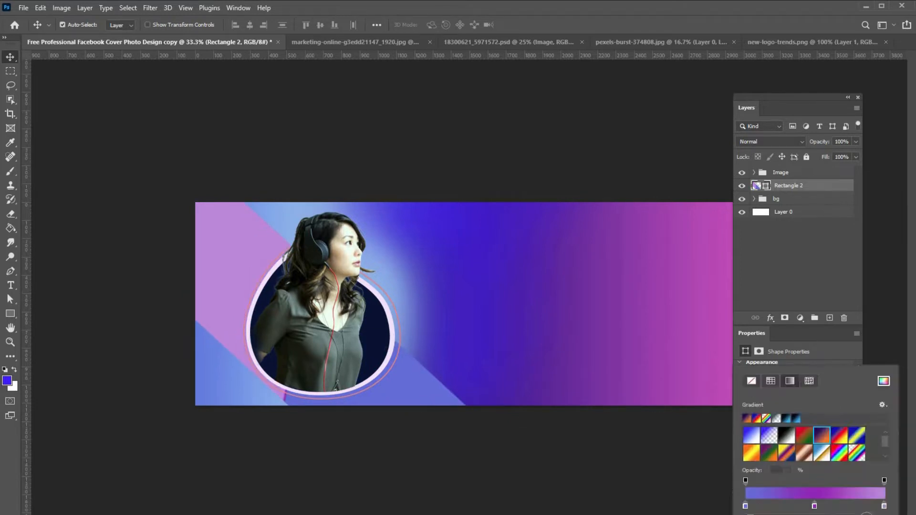
pyautogui.moveTo(763, 514); pyautogui.dragTo(792, 514)
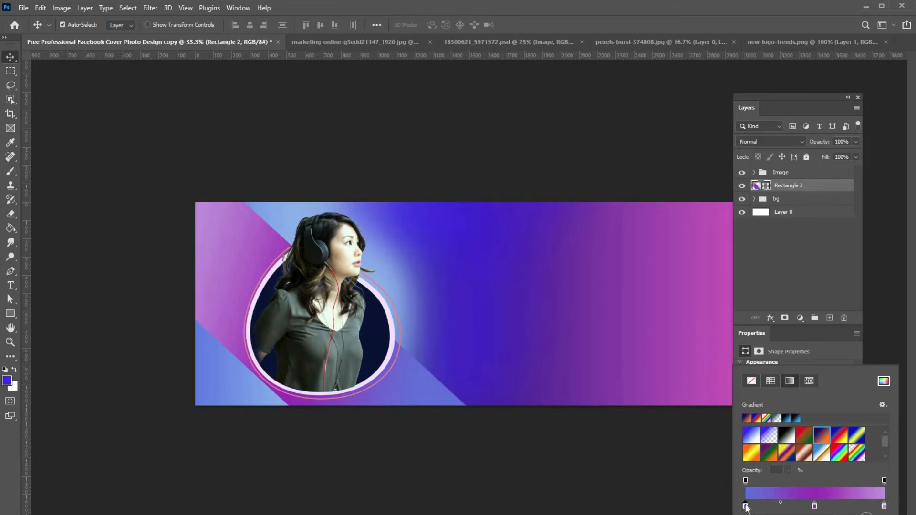
# Recolor the light purple end stop of the band's gradient with the blue 617ce2 sampled from the banner.
pyautogui.doubleClick(884, 507)
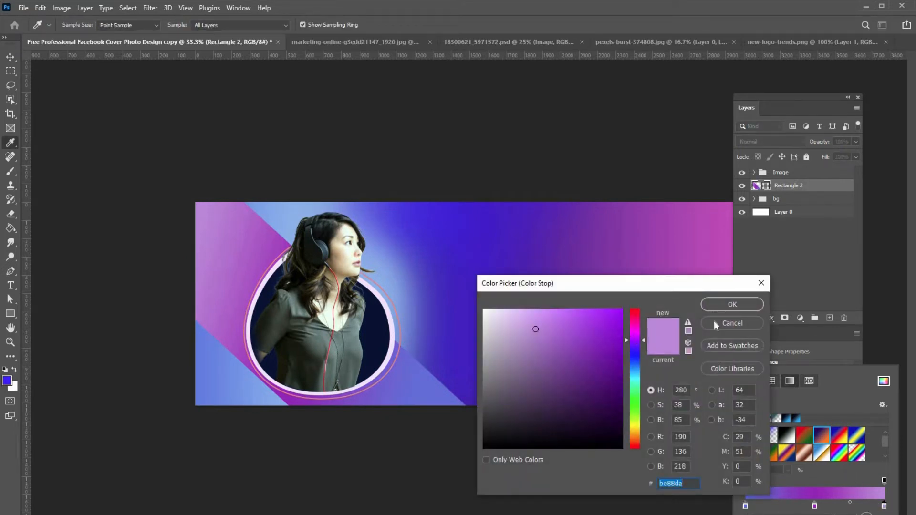
pyautogui.click(750, 494)
pyautogui.click(261, 205)
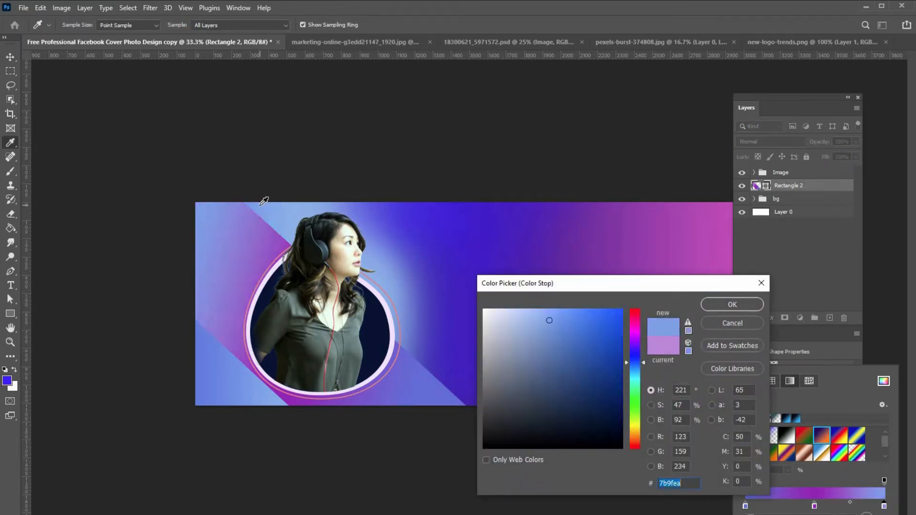
pyautogui.click(260, 205)
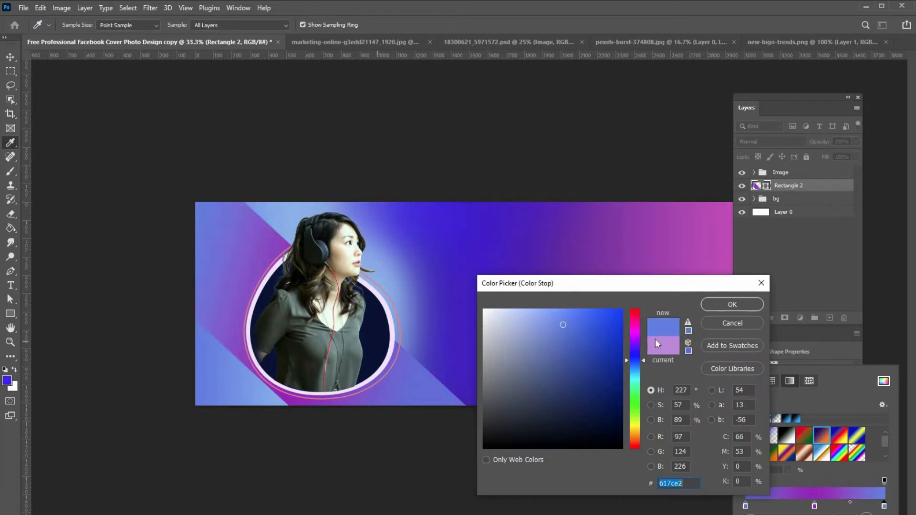
pyautogui.click(723, 304)
pyautogui.click(241, 260)
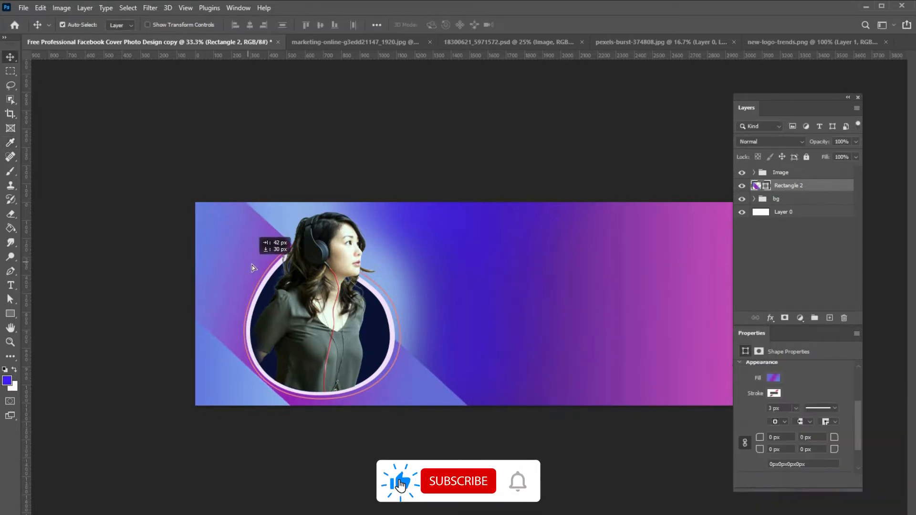
pyautogui.click(774, 378)
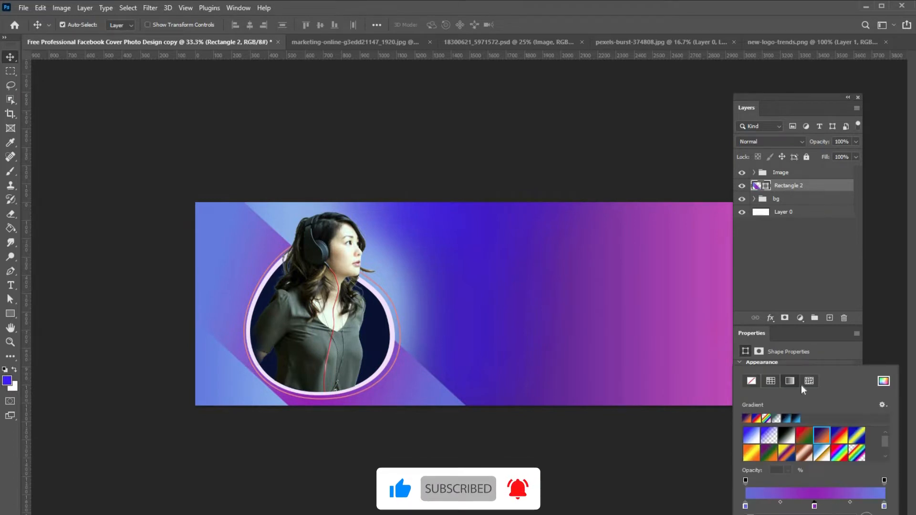
pyautogui.doubleClick(884, 506)
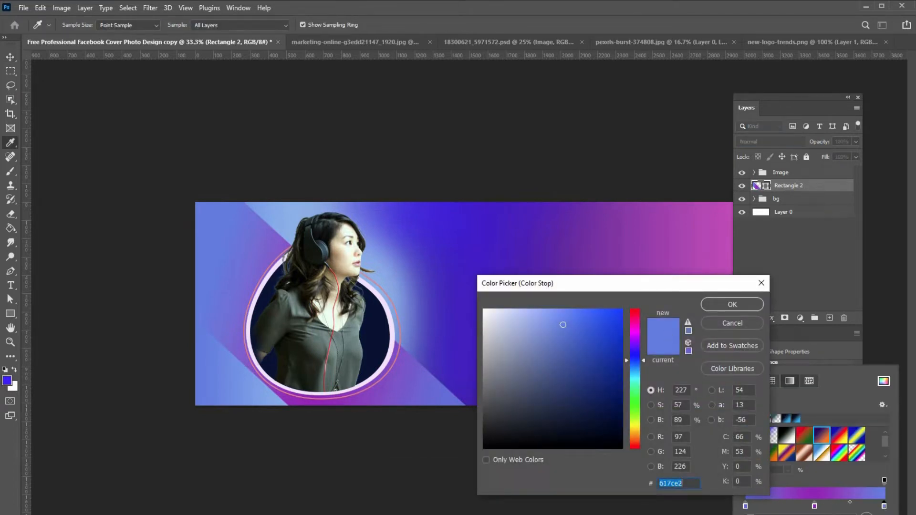
pyautogui.click(392, 356)
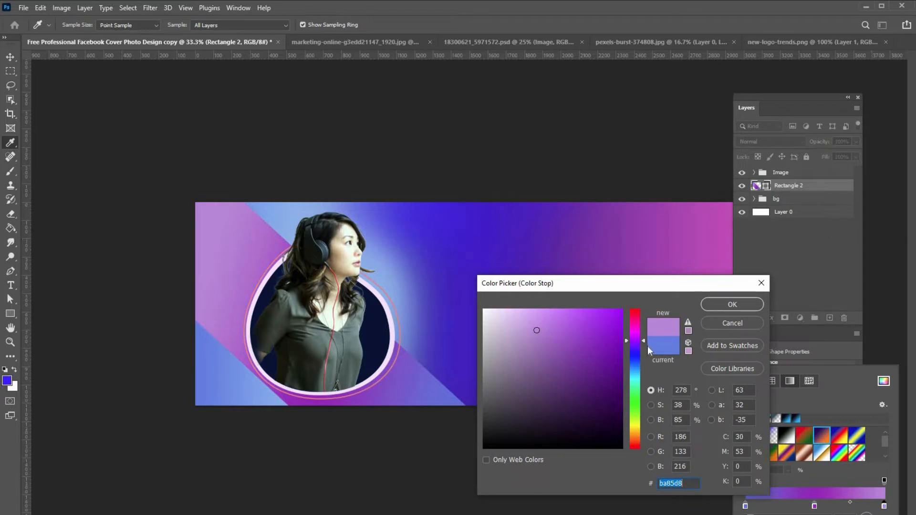
pyautogui.click(711, 325)
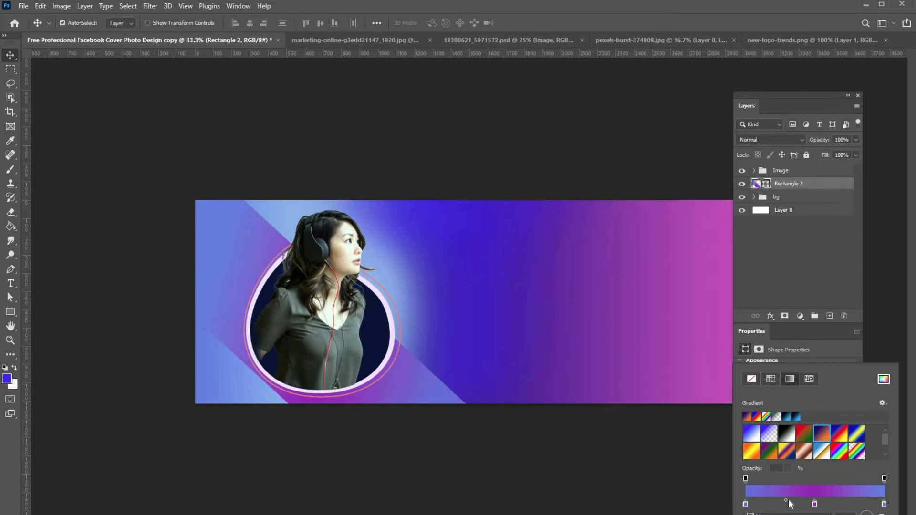
# Lower the opacity of the band gradient's starting stop to about 22% and its ending stop to 55%.
pyautogui.moveTo(836, 501); pyautogui.dragTo(836, 500)
pyautogui.moveTo(774, 480); pyautogui.dragTo(750, 484)
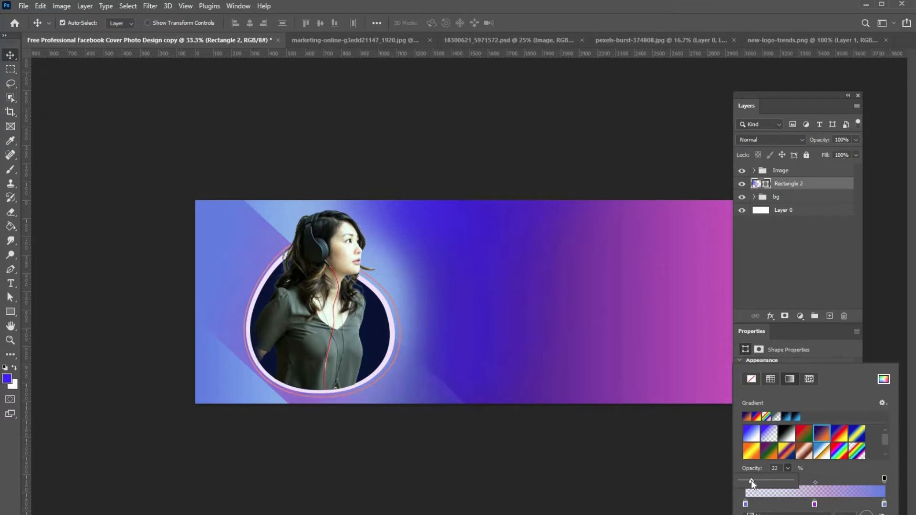
pyautogui.doubleClick(745, 504)
pyautogui.click(732, 303)
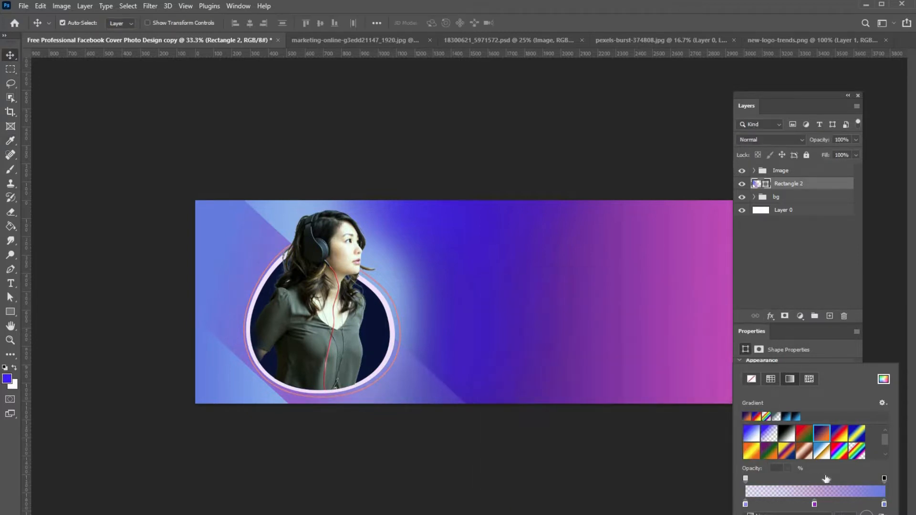
pyautogui.click(884, 478)
pyautogui.click(788, 468)
pyautogui.moveTo(774, 479)
pyautogui.mouseDown()
pyautogui.moveTo(758, 482)
pyautogui.moveTo(770, 481)
pyautogui.mouseUp()
pyautogui.click(856, 473)
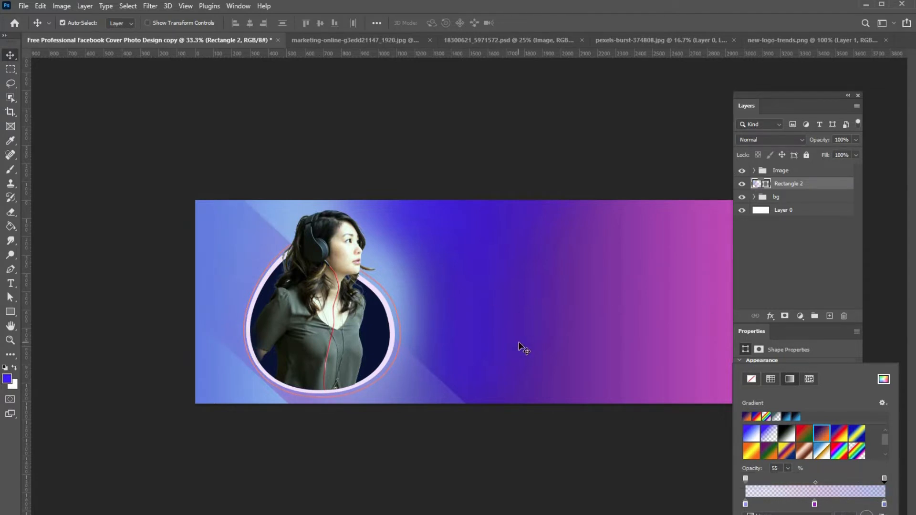
# Draw a thin upright rectangle about 21 × 547 px in the dark blue area beside the woman.
pyautogui.click(10, 312)
pyautogui.moveTo(474, 236); pyautogui.dragTo(473, 335)
pyautogui.click(123, 23)
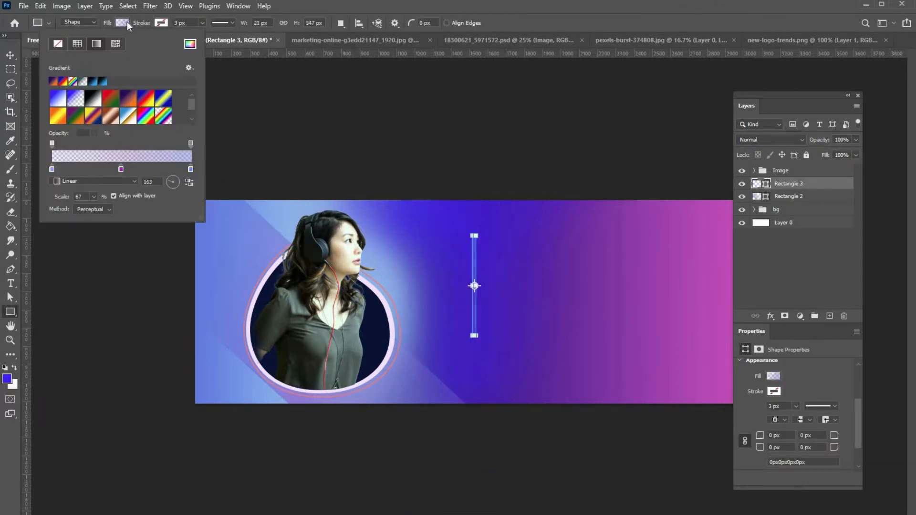
# Fill the thin bar with a gradient fading from sky blue to transparent.
pyautogui.click(774, 376)
pyautogui.click(770, 434)
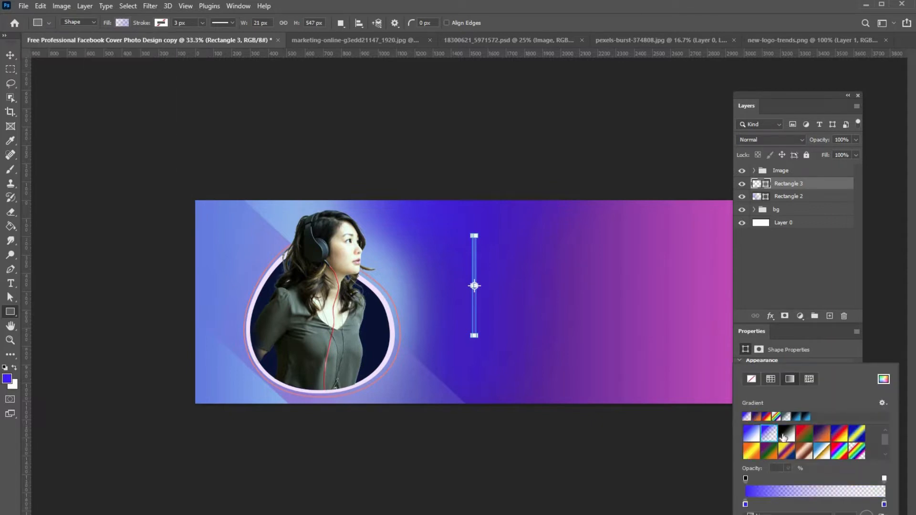
pyautogui.doubleClick(745, 506)
pyautogui.moveTo(635, 380); pyautogui.dragTo(636, 370)
pyautogui.click(728, 304)
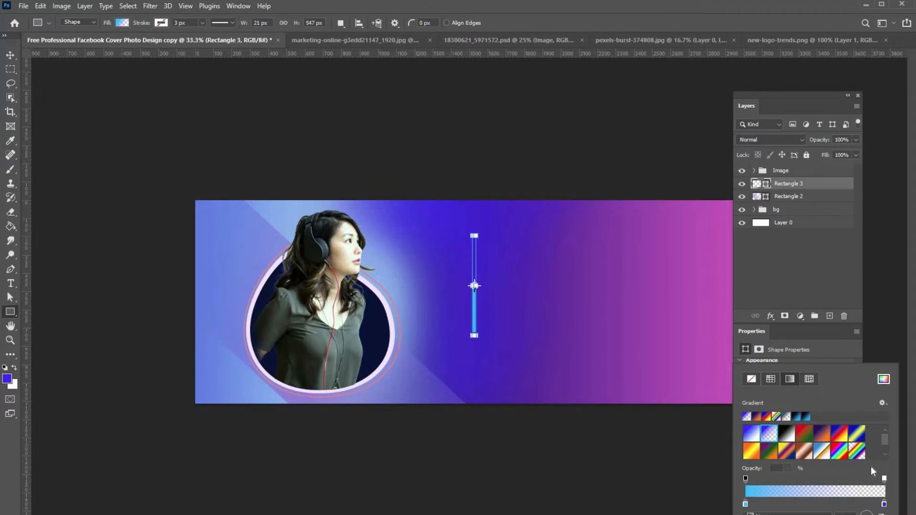
# Rotate the thin bar so it slopes diagonally, in line with the large band.
pyautogui.click(495, 266)
pyautogui.hotkey('ctrl', 't')
pyautogui.moveTo(491, 224); pyautogui.dragTo(429, 227)
pyautogui.press('Return')
# Add opaque middle color and opacity stops to the thin bar's gradient, with a white stop at its end.
pyautogui.click(773, 376)
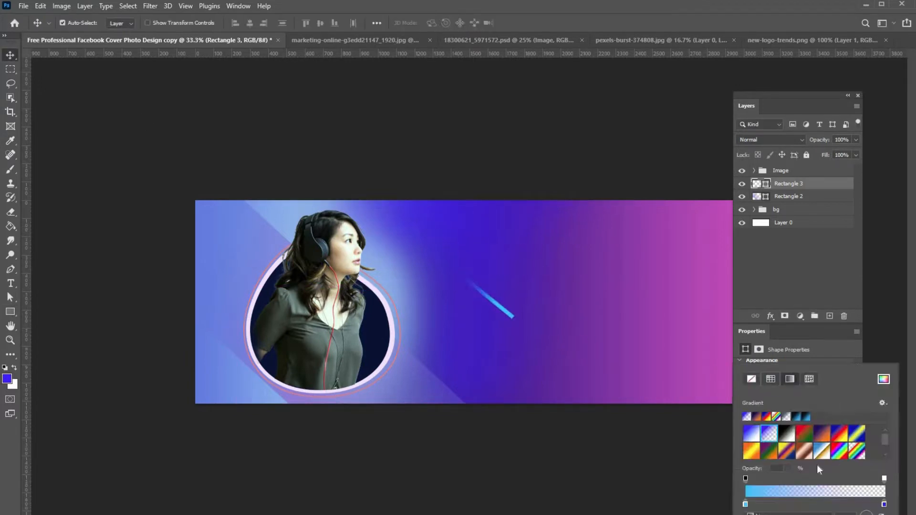
pyautogui.click(827, 504)
pyautogui.click(885, 479)
pyautogui.click(788, 469)
pyautogui.moveTo(844, 483); pyautogui.dragTo(861, 472)
pyautogui.click(861, 471)
pyautogui.click(819, 480)
pyautogui.moveTo(788, 468); pyautogui.dragTo(820, 505)
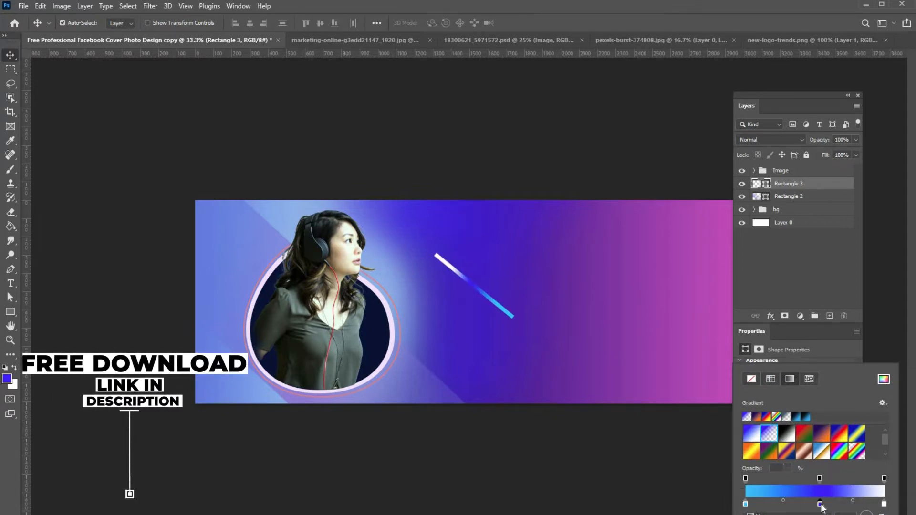
# Recolor the gradient's middle stop sky blue and set both outer opacity stops to 0%.
pyautogui.doubleClick(820, 505)
pyautogui.click(728, 304)
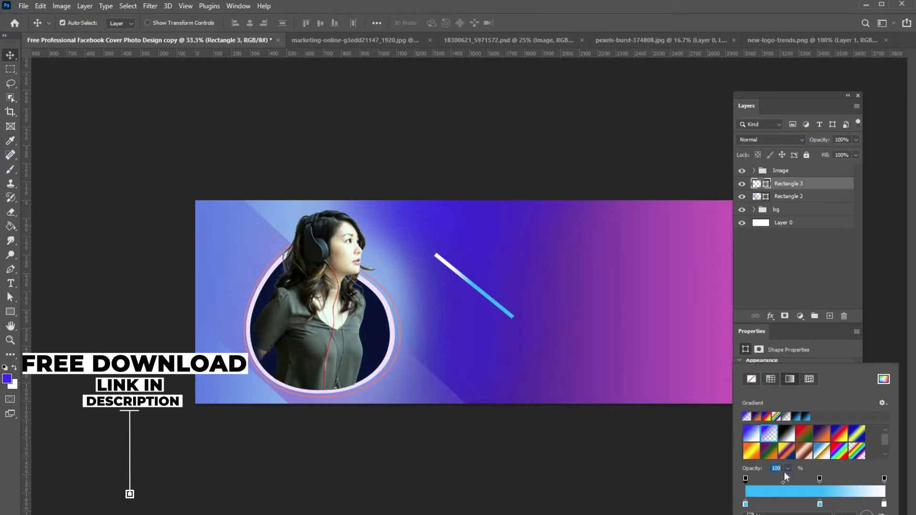
pyautogui.click(884, 479)
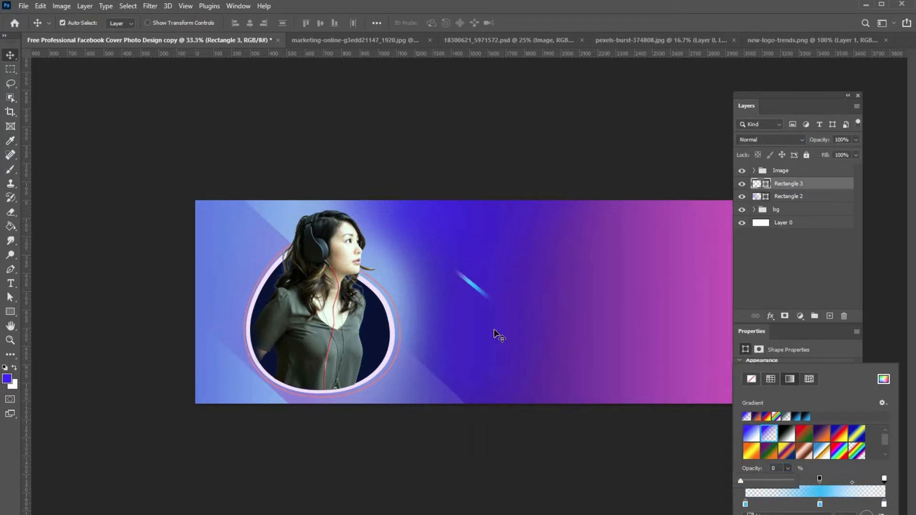
# Move the light streak to the blue area beside the woman's head and make it thinner.
pyautogui.moveTo(473, 287)
pyautogui.mouseDown()
pyautogui.moveTo(450, 268)
pyautogui.moveTo(270, 217)
pyautogui.moveTo(230, 216)
pyautogui.mouseUp()
pyautogui.hotkey('ctrl', 't')
pyautogui.moveTo(276, 249); pyautogui.dragTo(316, 284)
pyautogui.press('Return')
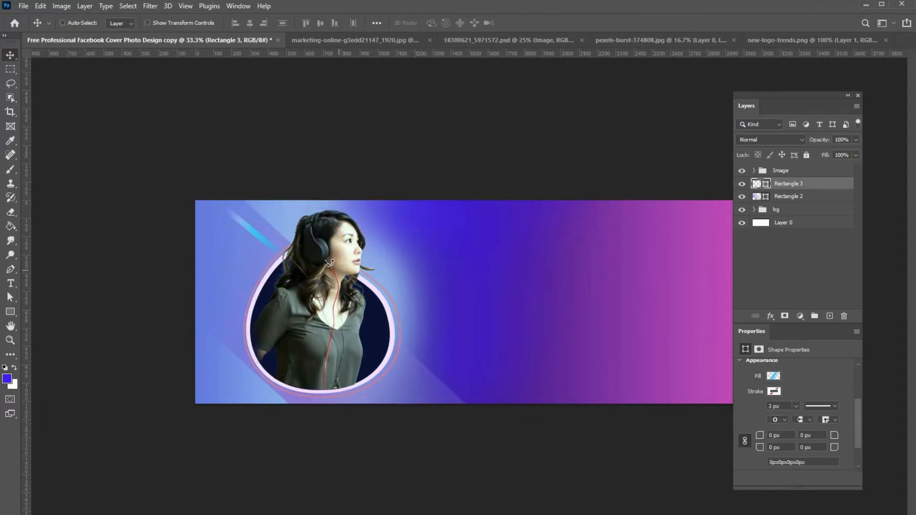
pyautogui.hotkey('ctrl', 't')
pyautogui.moveTo(317, 184); pyautogui.dragTo(260, 230)
pyautogui.press('Return')
# Raise the opacity of the streak gradient's outer stops, giving the white end stop 11%.
pyautogui.click(773, 376)
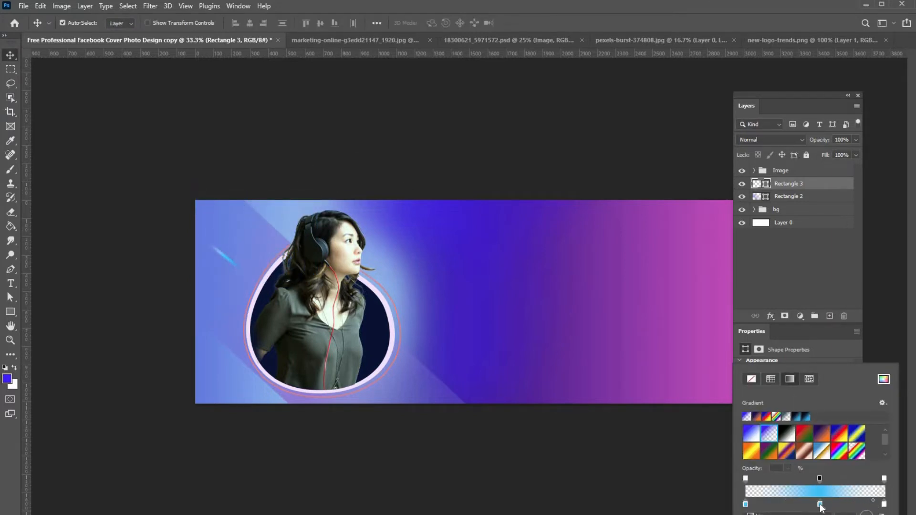
pyautogui.click(747, 479)
pyautogui.click(788, 468)
pyautogui.click(819, 478)
pyautogui.moveTo(797, 482); pyautogui.dragTo(793, 482)
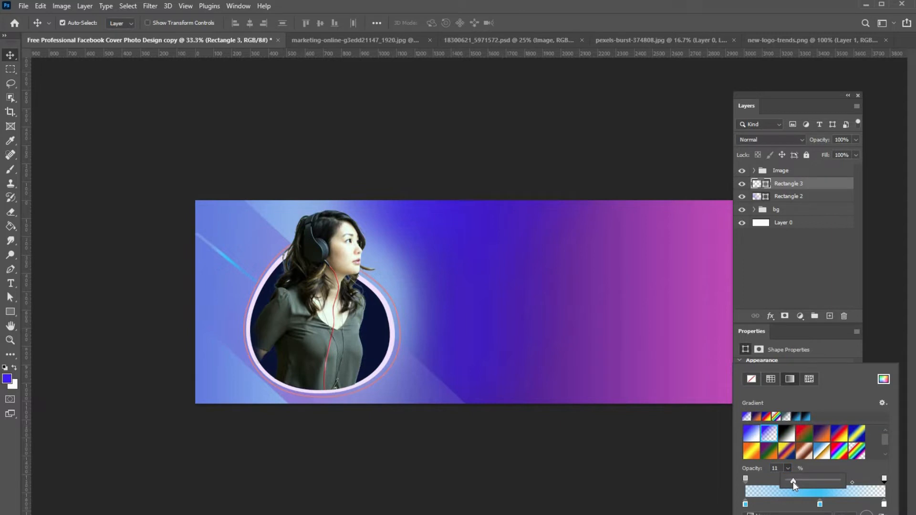
pyautogui.click(30, 63)
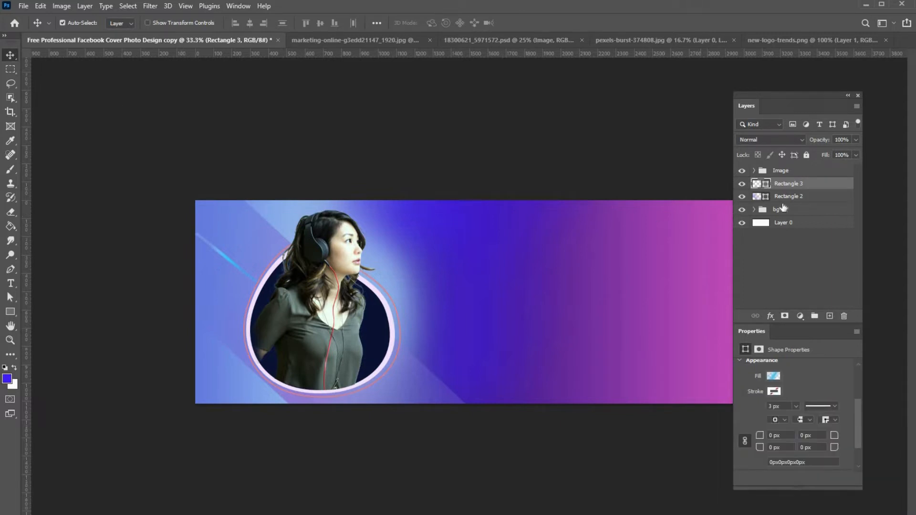
# Duplicate the light streak four times and scatter the copies over the banner's blue corner beside the woman.
pyautogui.moveTo(224, 266)
pyautogui.mouseDown()
pyautogui.moveTo(222, 290)
pyautogui.moveTo(215, 286)
pyautogui.moveTo(220, 225)
pyautogui.moveTo(242, 258)
pyautogui.moveTo(263, 232)
pyautogui.mouseUp()
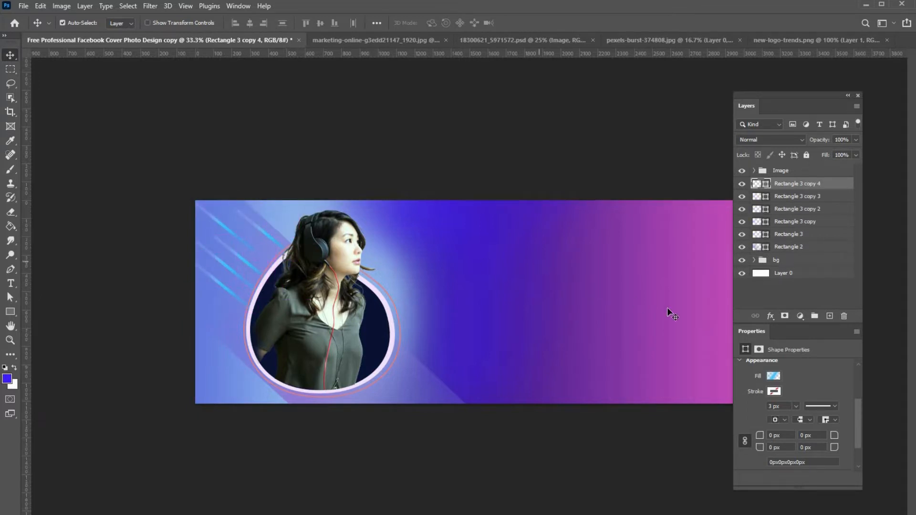
# Set the outer opacity stop of the Rectangle 3 copy 4 streak's gradient to 0%.
pyautogui.click(774, 376)
pyautogui.click(788, 469)
pyautogui.moveTo(788, 480); pyautogui.dragTo(775, 480)
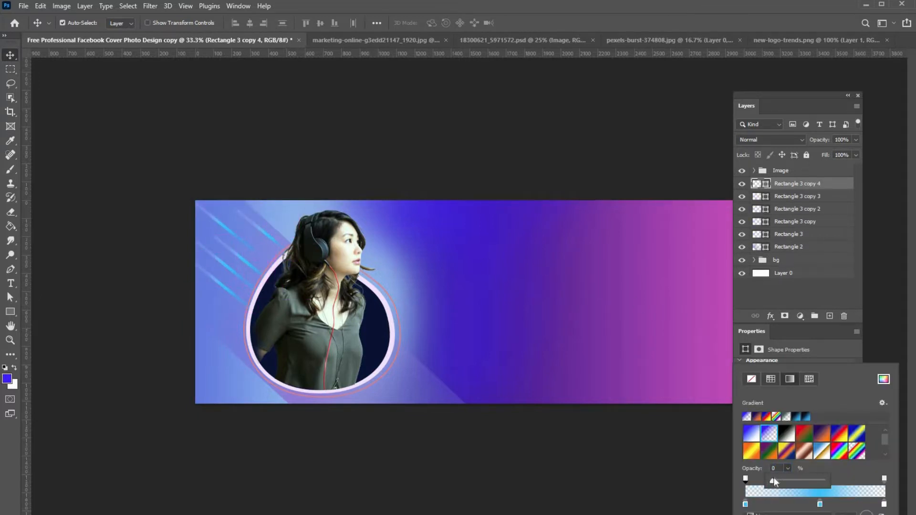
pyautogui.click(786, 479)
# Set the outer opacity stops of the Rectangle 3 copy 3 streak's gradient to 0%.
pyautogui.click(787, 198)
pyautogui.click(774, 376)
pyautogui.click(788, 468)
pyautogui.moveTo(789, 481); pyautogui.dragTo(777, 480)
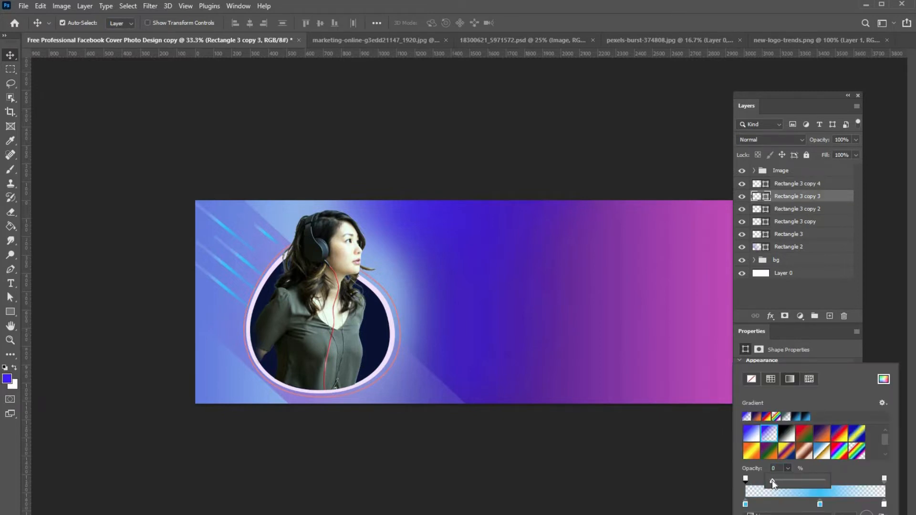
pyautogui.click(885, 479)
# Set the outer opacity stops of the Rectangle 3 copy 2 streak's gradient to 0%.
pyautogui.click(786, 210)
pyautogui.click(774, 376)
pyautogui.click(789, 468)
pyautogui.moveTo(799, 481); pyautogui.dragTo(767, 477)
pyautogui.click(885, 479)
pyautogui.click(788, 468)
# Set the outer opacity stops of the Rectangle 3 copy streak's gradient to 0%.
pyautogui.click(787, 222)
pyautogui.click(774, 376)
pyautogui.moveTo(770, 480); pyautogui.dragTo(765, 482)
pyautogui.click(884, 479)
pyautogui.click(789, 469)
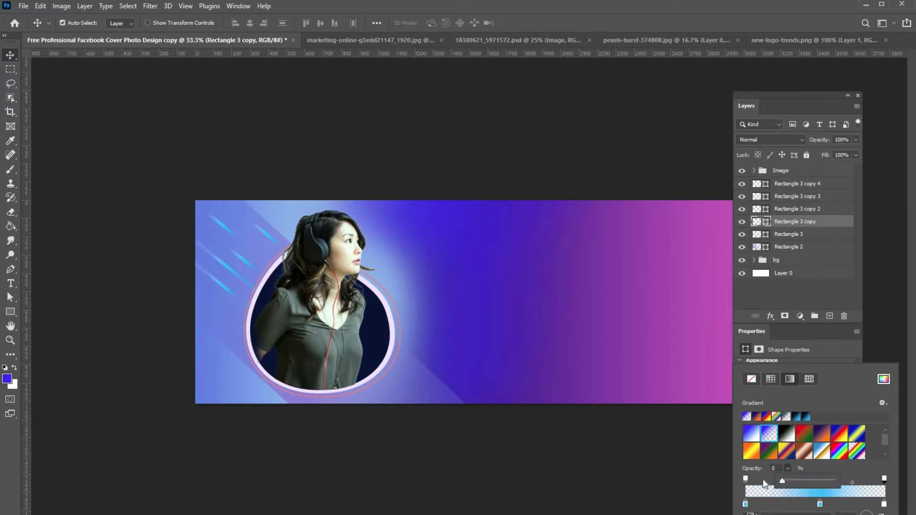
# Try to draw a small circle of about 33 px over the upper-left streak with the Ellipse tool.
pyautogui.rightClick(11, 311)
pyautogui.click(57, 322)
pyautogui.moveTo(224, 226); pyautogui.dragTo(427, 288)
pyautogui.hotkey('alt', 'space')
pyautogui.scroll(2, 249, 243)
pyautogui.scroll(2, 482, 319)
pyautogui.keyDown('alt'); pyautogui.click(426, 289); pyautogui.keyUp('alt')
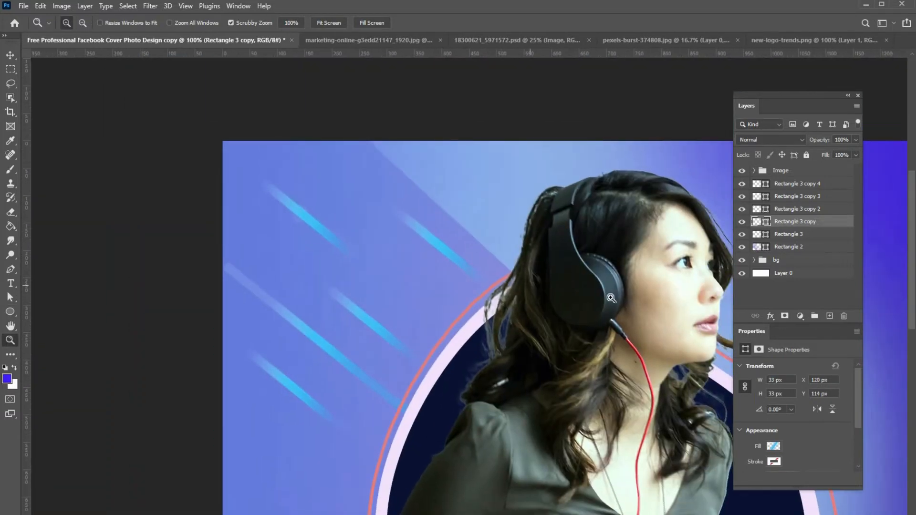
pyautogui.click(774, 446)
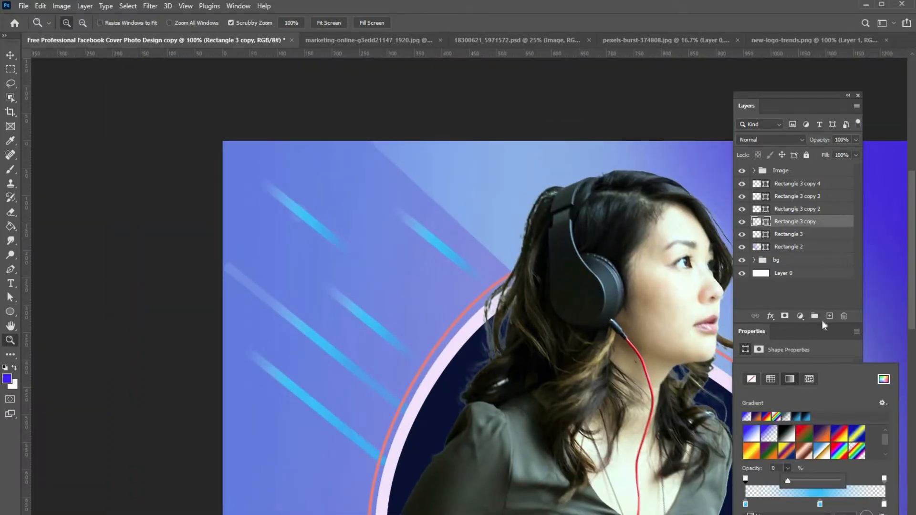
pyautogui.keyDown('ctrl'); pyautogui.rightClick(296, 219); pyautogui.keyUp('ctrl')
pyautogui.click(285, 205)
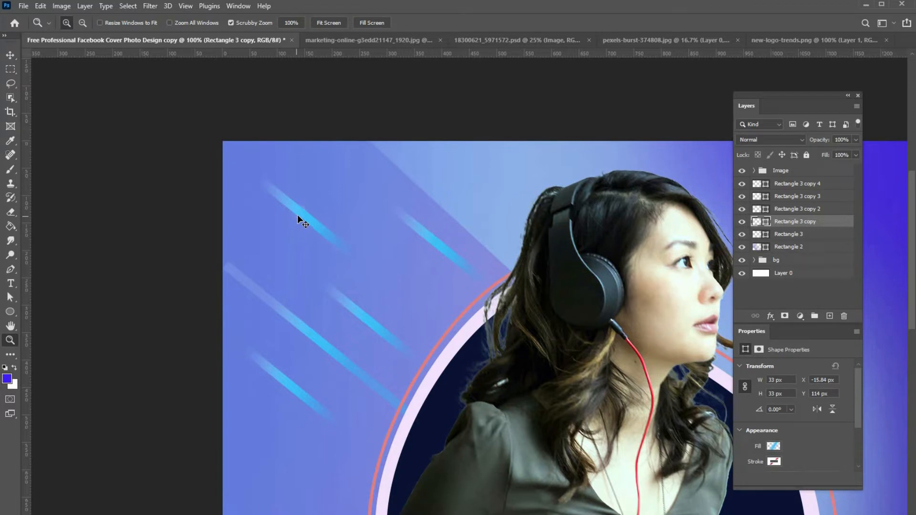
pyautogui.moveTo(386, 310); pyautogui.dragTo(400, 320)
# Draw a small ellipse near the upper-left streak on a new layer, with white fill and no stroke.
pyautogui.click(788, 185)
pyautogui.click(829, 316)
pyautogui.press('u')
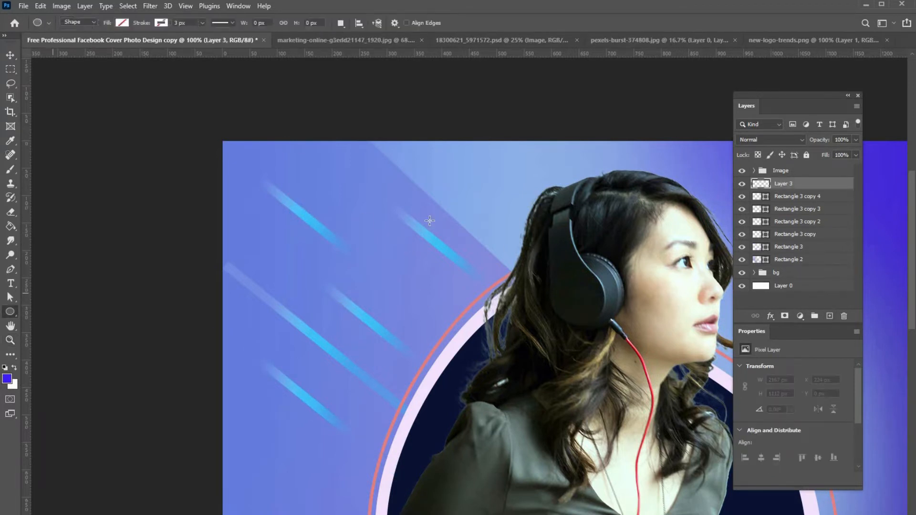
pyautogui.moveTo(245, 170); pyautogui.dragTo(266, 189)
pyautogui.click(122, 23)
pyautogui.click(148, 81)
pyautogui.click(202, 23)
pyautogui.moveTo(197, 35); pyautogui.dragTo(191, 36)
pyautogui.click(161, 23)
pyautogui.click(94, 45)
pyautogui.click(49, 104)
# Scale the white circle to 23 px and seat it at the upper-left streak's outer end.
pyautogui.press('v')
pyautogui.hotkey('ctrl', 't')
pyautogui.press('Return')
# Place copies of the white circle at the ends of all the streaks and midway along the long one.
pyautogui.moveTo(266, 169); pyautogui.dragTo(482, 281)
pyautogui.moveTo(482, 282); pyautogui.dragTo(354, 256)
pyautogui.moveTo(354, 257); pyautogui.dragTo(327, 288)
pyautogui.moveTo(280, 333); pyautogui.dragTo(233, 268)
pyautogui.moveTo(234, 268); pyautogui.dragTo(318, 339)
pyautogui.moveTo(319, 339); pyautogui.dragTo(346, 433)
pyautogui.moveTo(346, 432); pyautogui.dragTo(267, 365)
# Group all the Ellipse 1 dot layers.
pyautogui.press('z')
pyautogui.rightClick(389, 287)
pyautogui.click(394, 291)
pyautogui.hotkey('ctrl', '-')
pyautogui.hotkey('ctrl', '-')
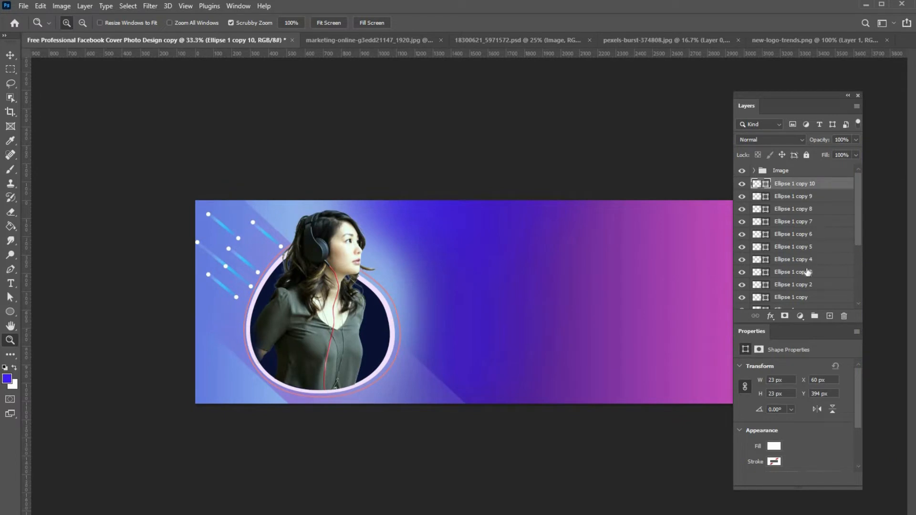
pyautogui.scroll(-1, 818, 264)
pyautogui.keyDown('shift'); pyautogui.click(794, 298); pyautogui.keyUp('shift')
pyautogui.scroll(-1, 796, 258)
pyautogui.click(815, 316)
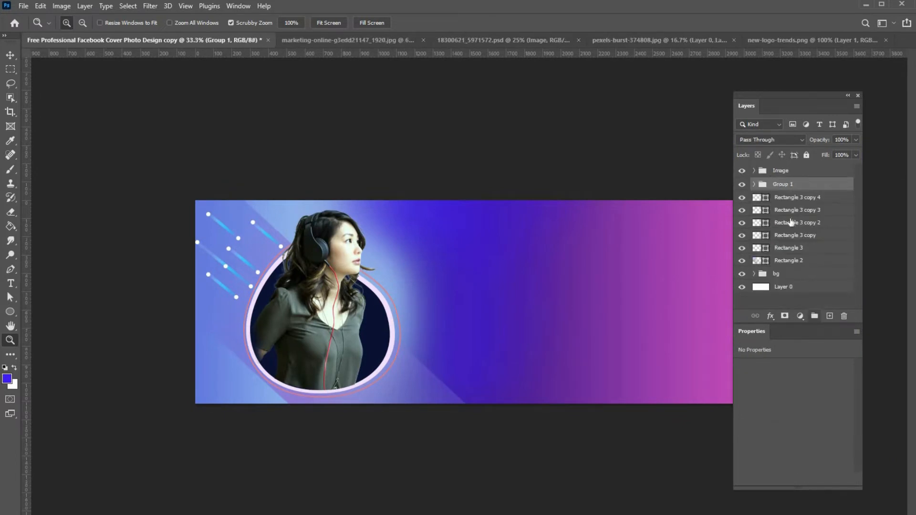
# Group the streak and band layers from Rectangle 3 copy 4 to Rectangle 2, and set the dot group's opacity to 47%.
pyautogui.click(796, 197)
pyautogui.keyDown('shift'); pyautogui.click(795, 261); pyautogui.keyUp('shift')
pyautogui.click(816, 317)
pyautogui.click(840, 185)
pyautogui.moveTo(827, 151); pyautogui.dragTo(829, 150)
# Duplicate Group 1 and Group 2 and move the copies diagonally down to the cover's lower edge beside the photo.
pyautogui.keyDown('shift'); pyautogui.click(790, 199); pyautogui.keyUp('shift')
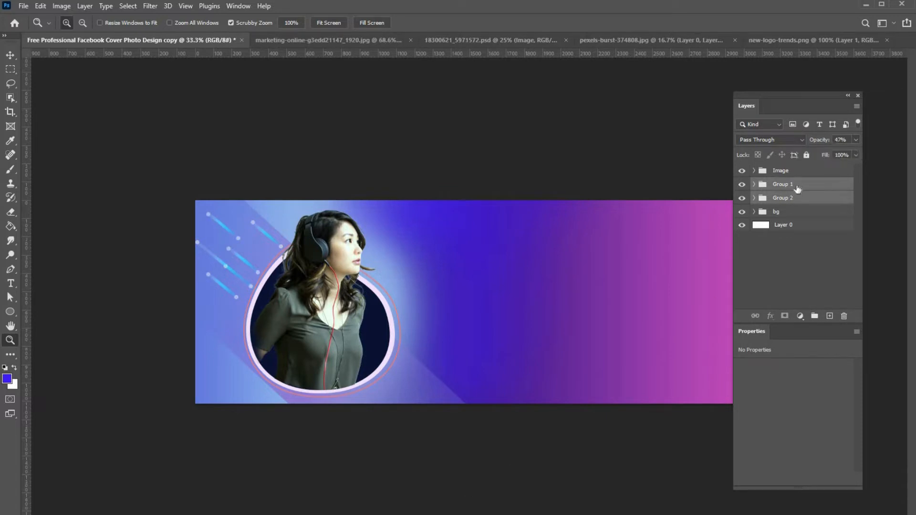
pyautogui.hotkey('ctrl', 'j')
pyautogui.hotkey('ctrl', 't')
pyautogui.moveTo(313, 314); pyautogui.dragTo(484, 480)
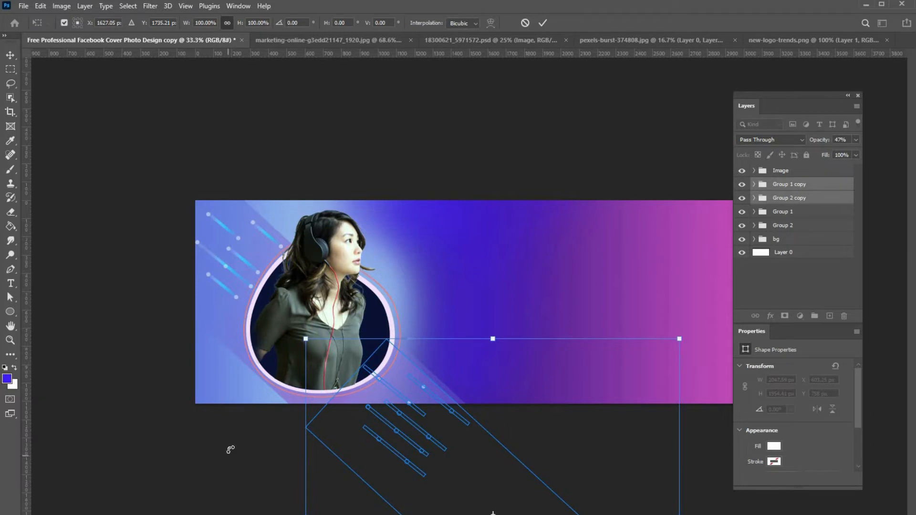
pyautogui.press('Return')
pyautogui.press('z')
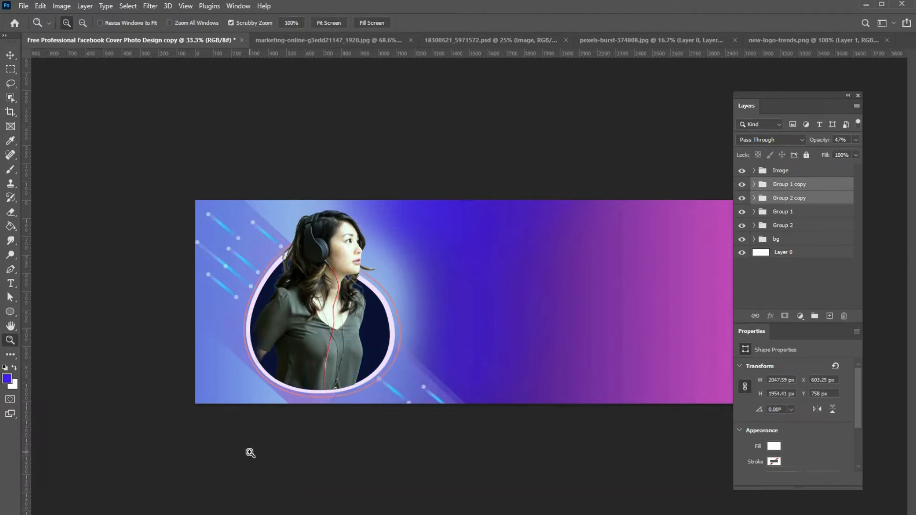
# Bring the logo from new-logo-trends.png into the cover's lower-left corner at about 214 × 84 px.
pyautogui.moveTo(538, 312); pyautogui.dragTo(544, 315)
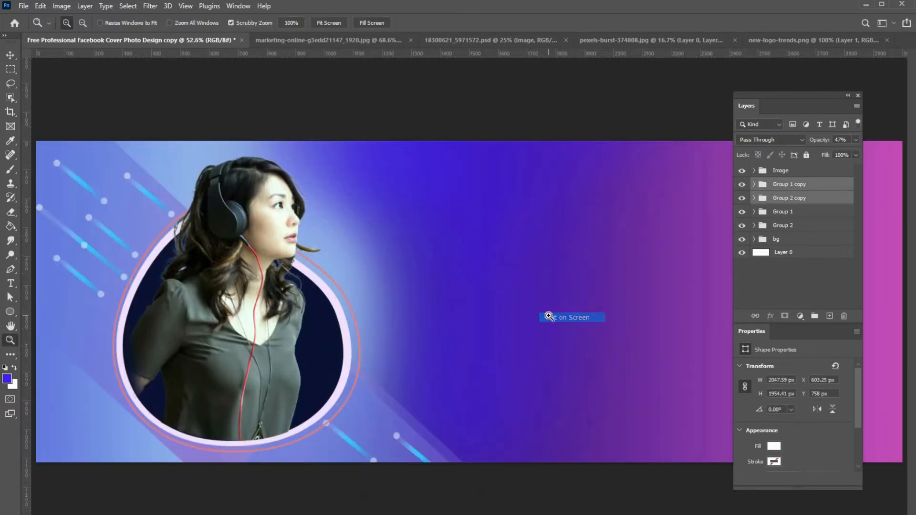
pyautogui.keyDown('alt'); pyautogui.click(527, 261); pyautogui.keyUp('alt')
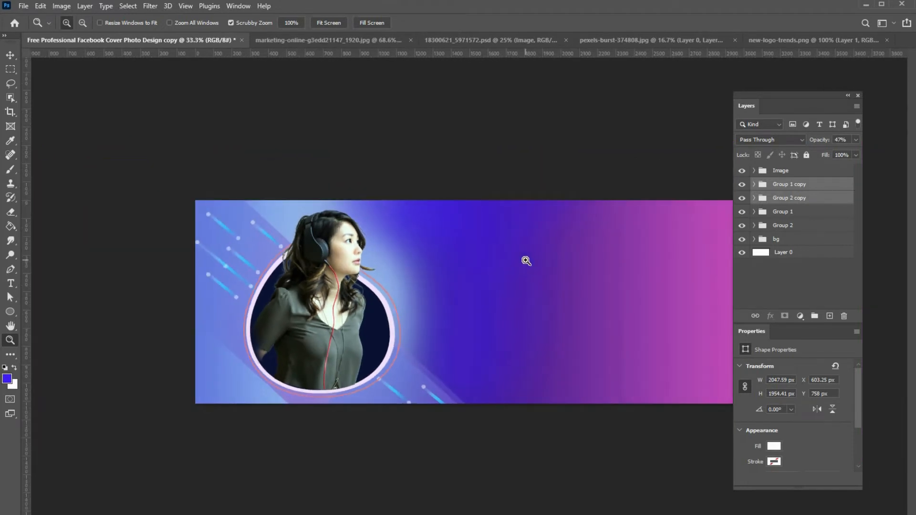
pyautogui.click(527, 261)
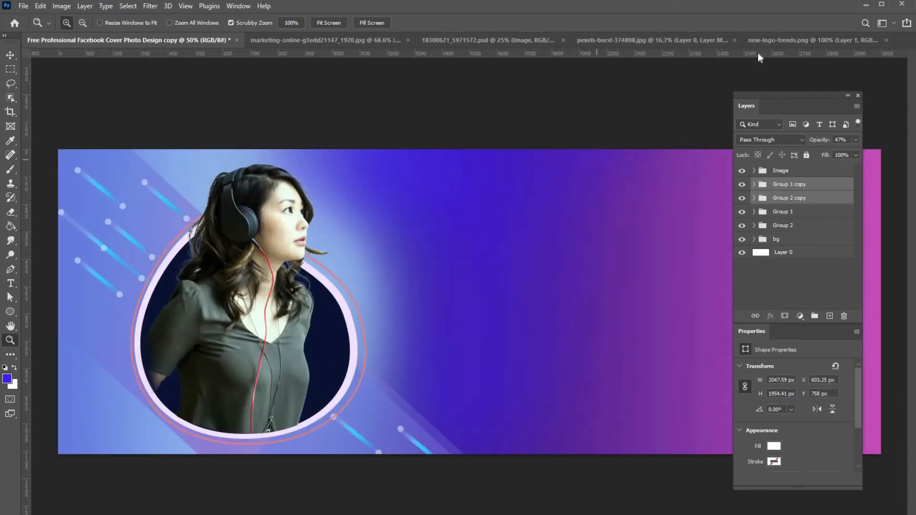
pyautogui.click(763, 40)
pyautogui.moveTo(478, 303); pyautogui.dragTo(191, 191)
pyautogui.hotkey('ctrl', ']')
pyautogui.hotkey('ctrl', 'z')
pyautogui.hotkey('ctrl', 'z')
pyautogui.moveTo(255, 291); pyautogui.dragTo(71, 430)
# Try inverting the logo's colours and restore them, and place a vertical guide along the logo's left edge.
pyautogui.hotkey('ctrl', 'i')
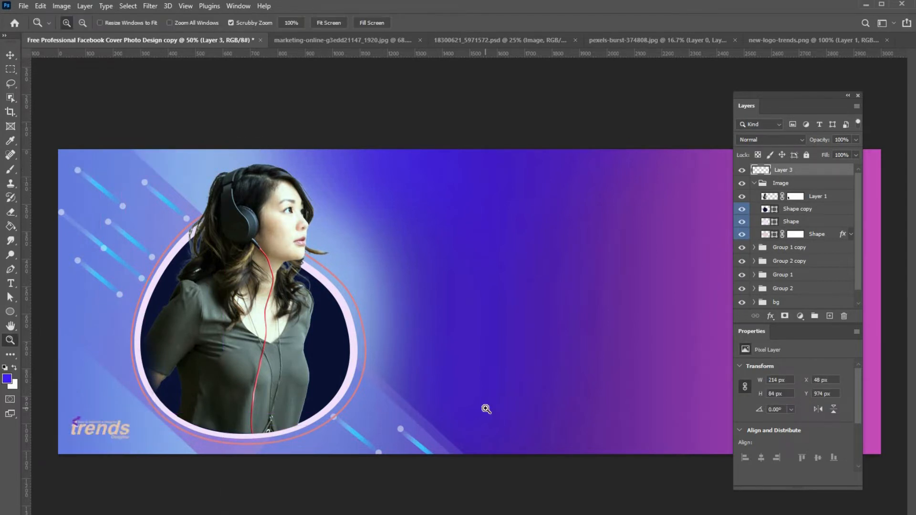
pyautogui.hotkey('ctrl', 'z')
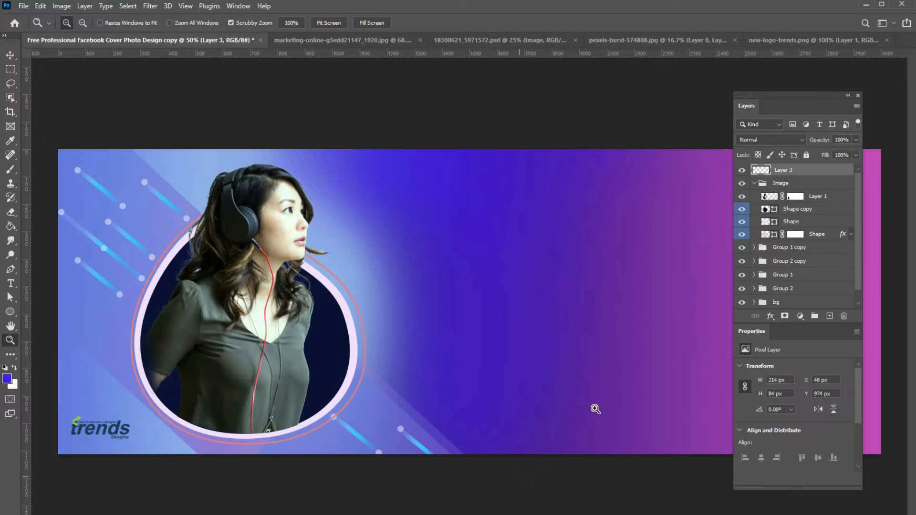
pyautogui.moveTo(28, 302); pyautogui.dragTo(76, 314)
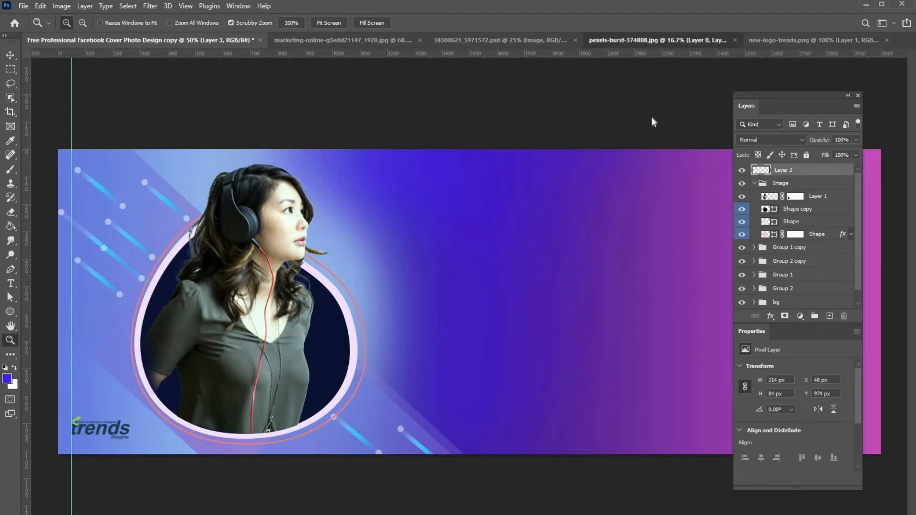
pyautogui.click(672, 42)
pyautogui.click(783, 41)
pyautogui.click(515, 41)
pyautogui.moveTo(579, 112); pyautogui.dragTo(102, 49)
pyautogui.press('v')
pyautogui.moveTo(163, 32); pyautogui.dragTo(103, 172)
pyautogui.hotkey('ctrl', 'z')
pyautogui.hotkey('ctrl', 'z')
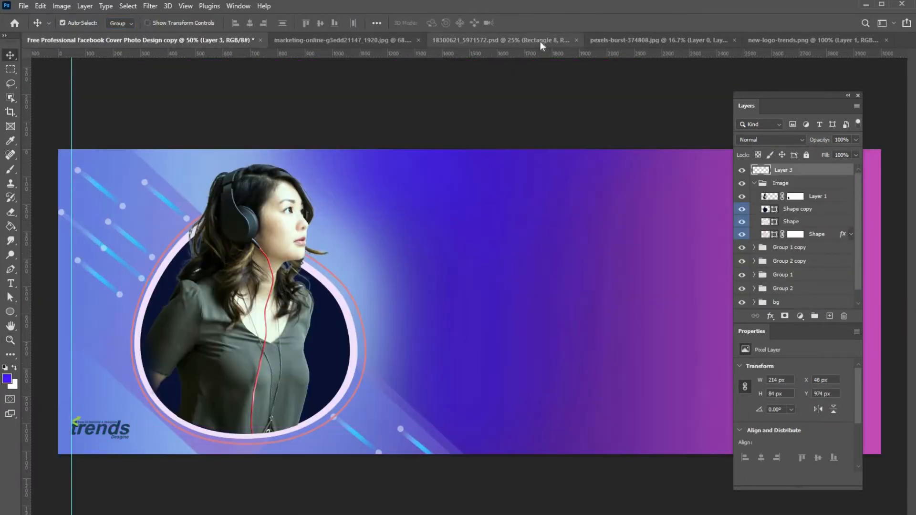
# Bring the social media Icon group from 18300621_5971572.psd into the cover's upper-left corner, sized and aligned to the guide.
pyautogui.click(543, 42)
pyautogui.click(761, 193)
pyautogui.moveTo(587, 134); pyautogui.dragTo(106, 167)
pyautogui.hotkey('ctrl', 't')
pyautogui.press('Return')
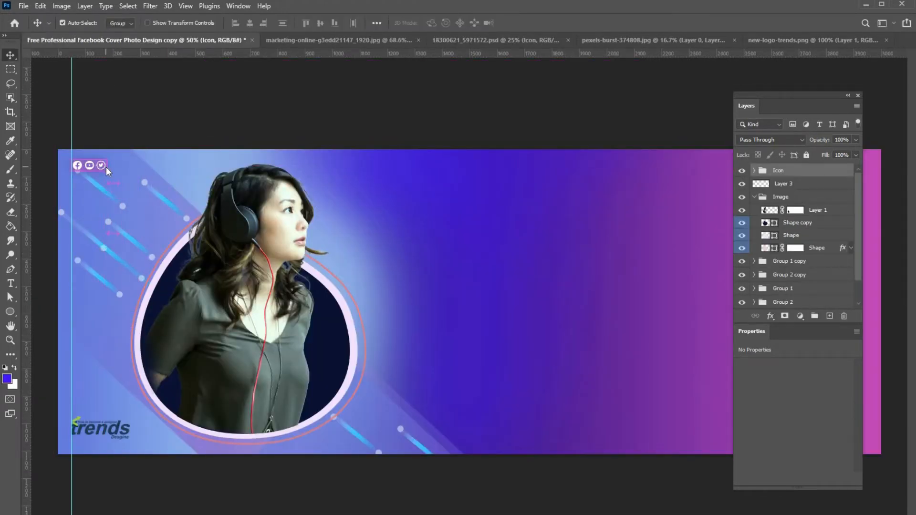
pyautogui.hotkey('shift', 'Up')
pyautogui.hotkey('shift', 'Up')
# Stamp a white three-lobed shape on a new layer beside the photo's left edge with a 125 px brush at 100% opacity.
pyautogui.press('b')
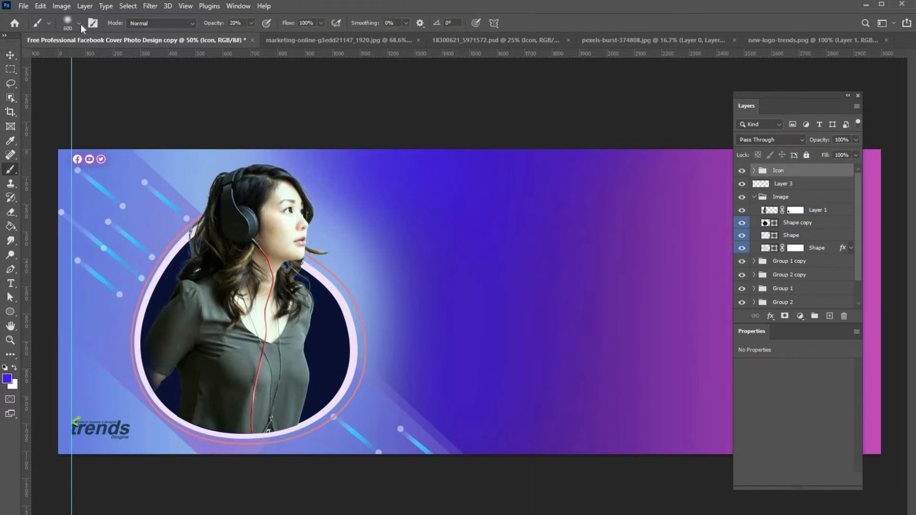
pyautogui.click(79, 24)
pyautogui.click(75, 124)
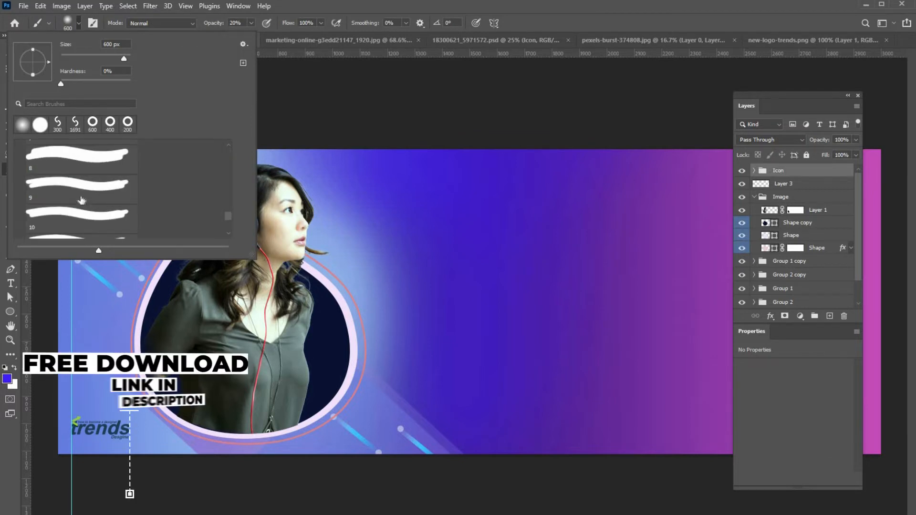
pyautogui.click(831, 317)
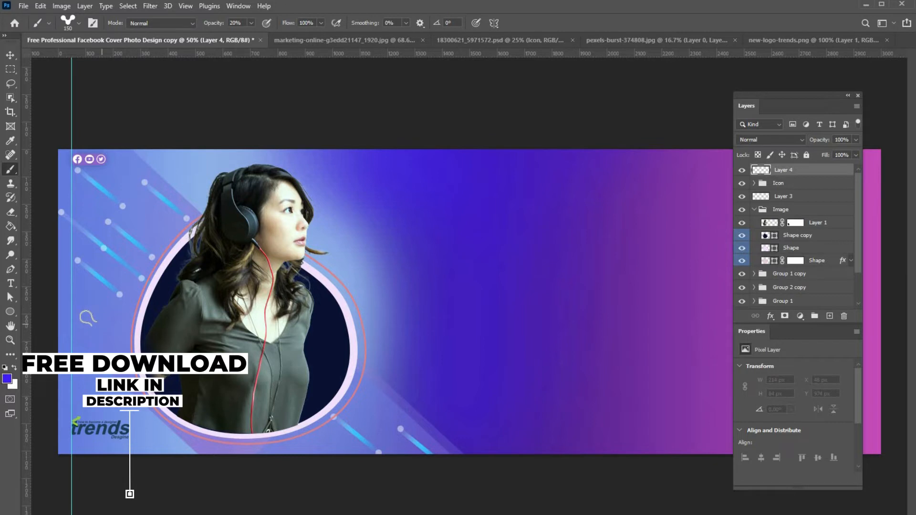
pyautogui.press('[')
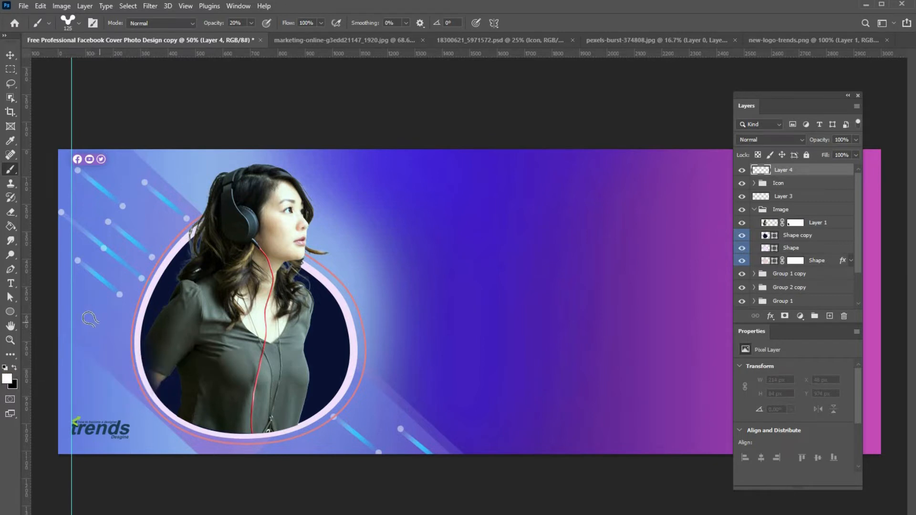
pyautogui.click(90, 320)
pyautogui.click(251, 23)
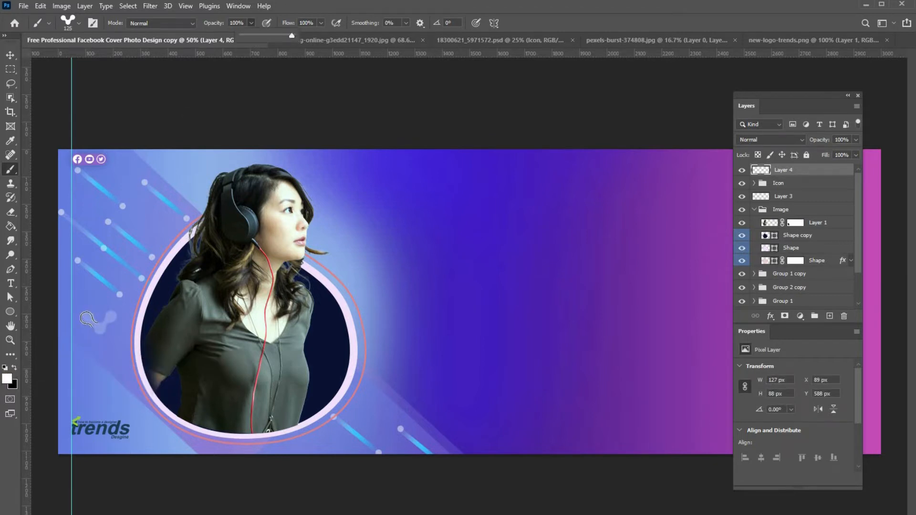
pyautogui.click(88, 319)
# Stamp a white diagonal-stripe brush pattern in the cover's lower-right corner.
pyautogui.click(79, 23)
pyautogui.click(81, 204)
pyautogui.click(494, 20)
pyautogui.press('[')
pyautogui.press('[')
pyautogui.press('[')
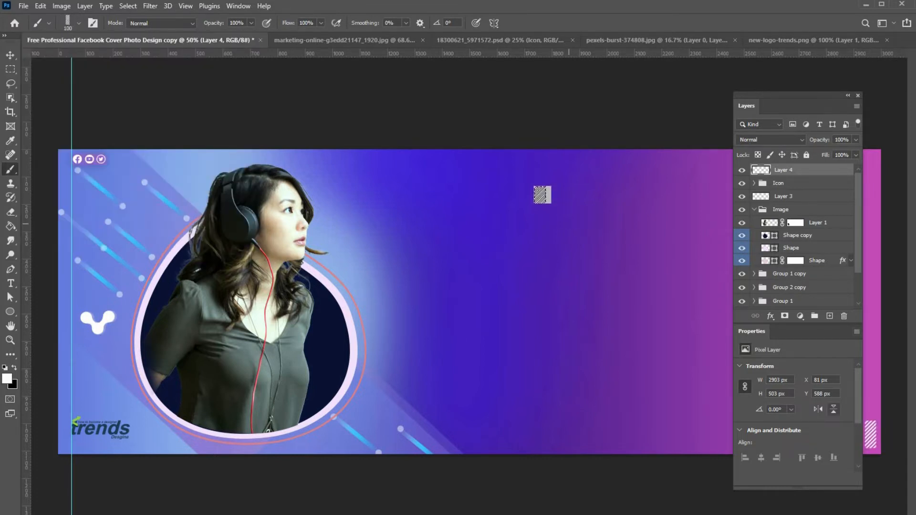
# Stamp a white blob with brush preset 7 at 300 px on a new layer over the photo ring's right edge.
pyautogui.click(79, 23)
pyautogui.click(94, 211)
pyautogui.press('.')
pyautogui.press('.')
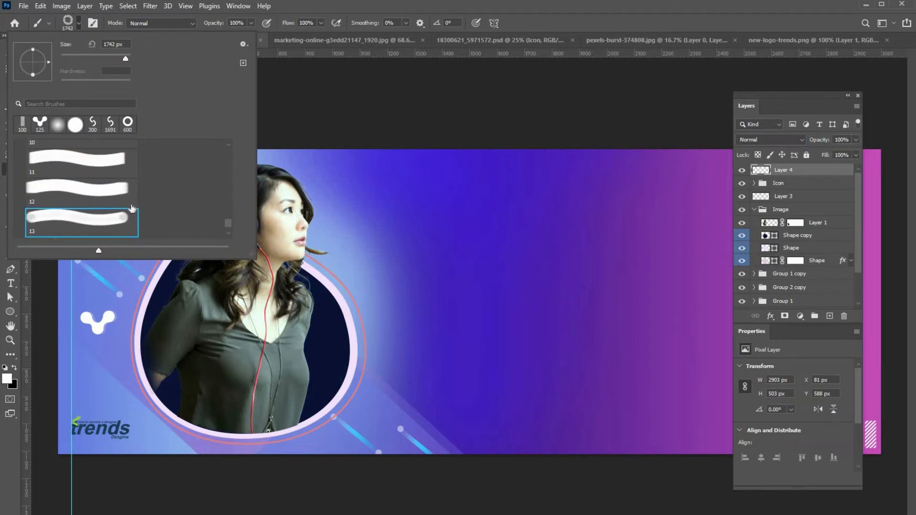
pyautogui.press(',')
pyautogui.press(',')
pyautogui.press(',')
pyautogui.press(',')
pyautogui.press(',')
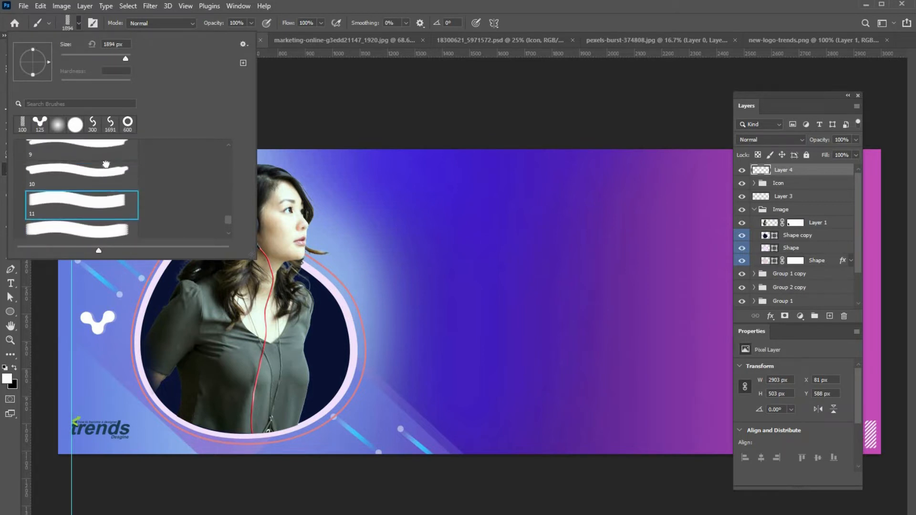
pyautogui.press(',')
pyautogui.press(',')
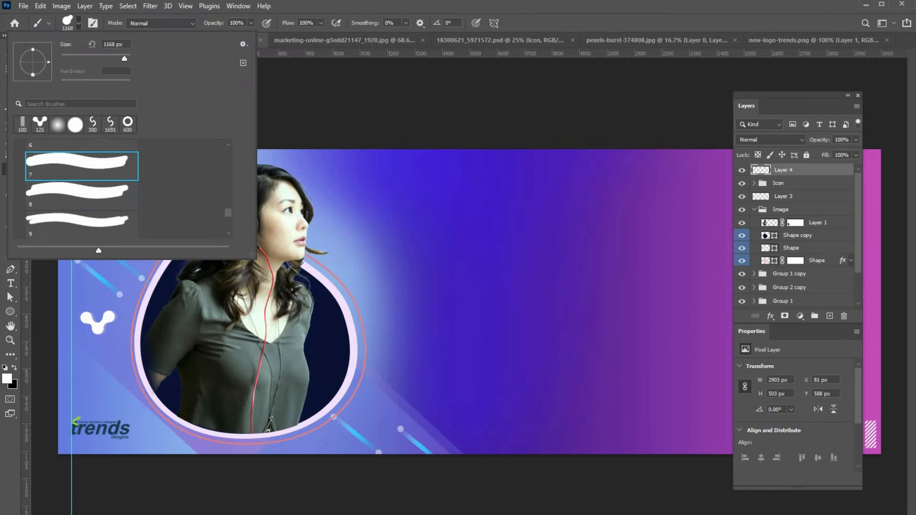
pyautogui.press('Escape')
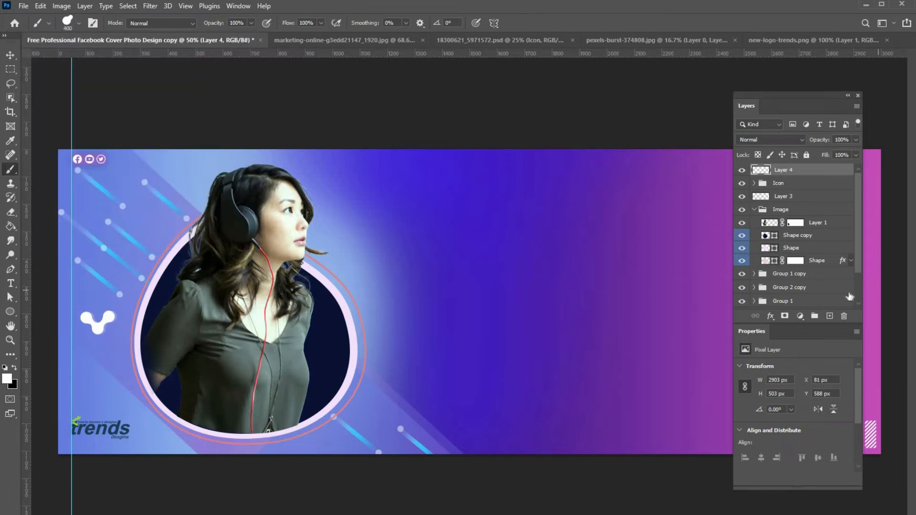
pyautogui.click(829, 317)
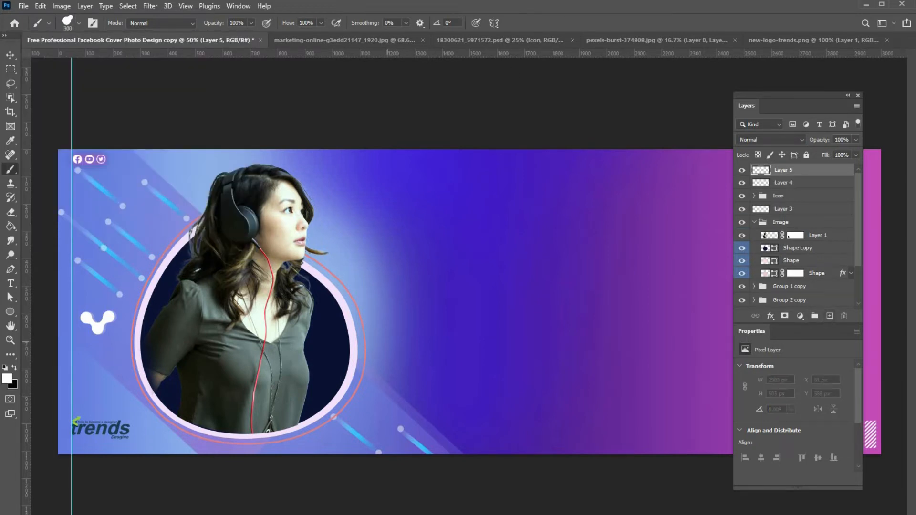
pyautogui.click(367, 345)
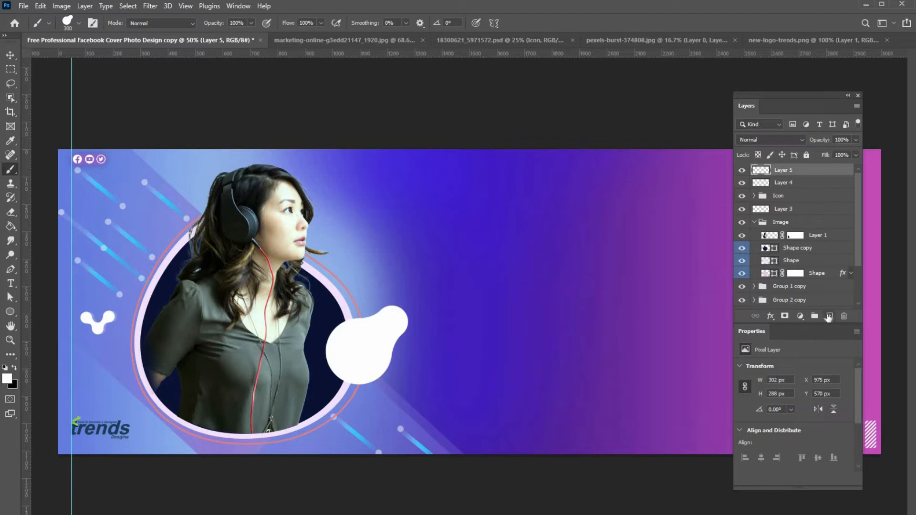
# Stamp a 400 px version of the blob on a new layer beneath the first one and load its outline as a selection.
pyautogui.click(829, 317)
pyautogui.press(']')
pyautogui.click(373, 344)
pyautogui.moveTo(792, 170); pyautogui.dragTo(806, 183)
pyautogui.click(806, 184)
pyautogui.keyDown('ctrl'); pyautogui.click(761, 182); pyautogui.keyUp('ctrl')
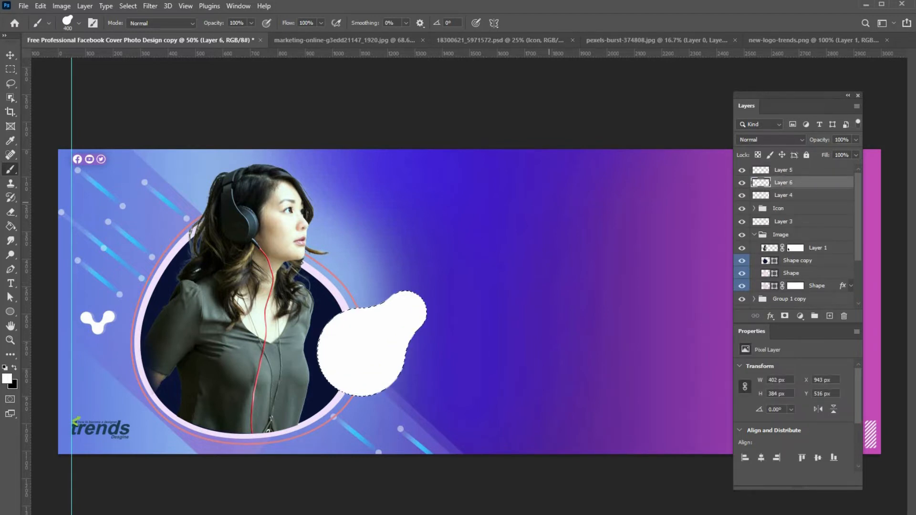
# Try filling the larger blob on Layer 6 with purple #8f3aaa.
pyautogui.click(6, 379)
pyautogui.click(711, 258)
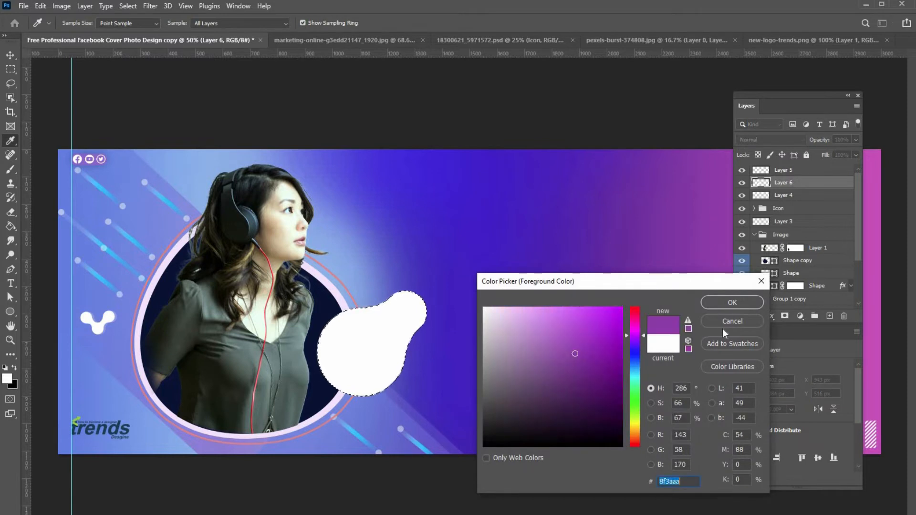
pyautogui.click(730, 304)
pyautogui.hotkey('alt', 'Delete')
pyautogui.hotkey('ctrl', 'd')
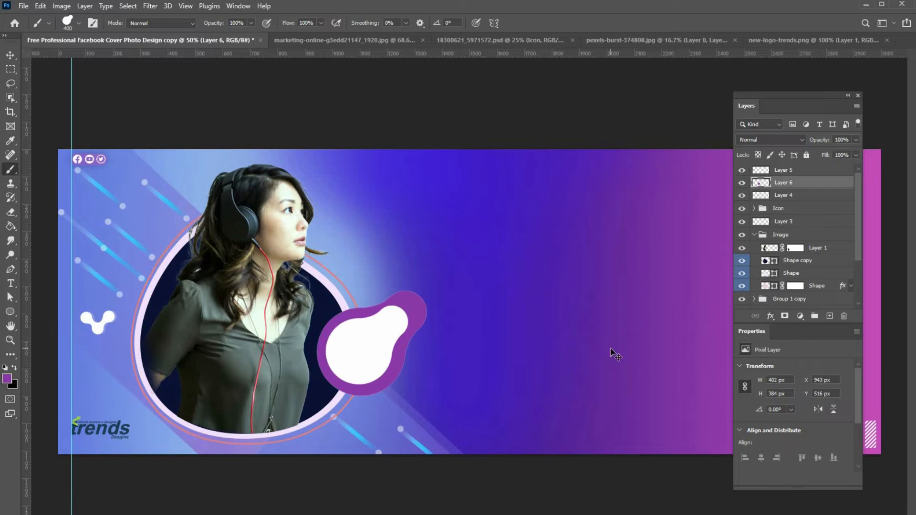
pyautogui.hotkey('ctrl', 'z')
pyautogui.hotkey('ctrl', 'z')
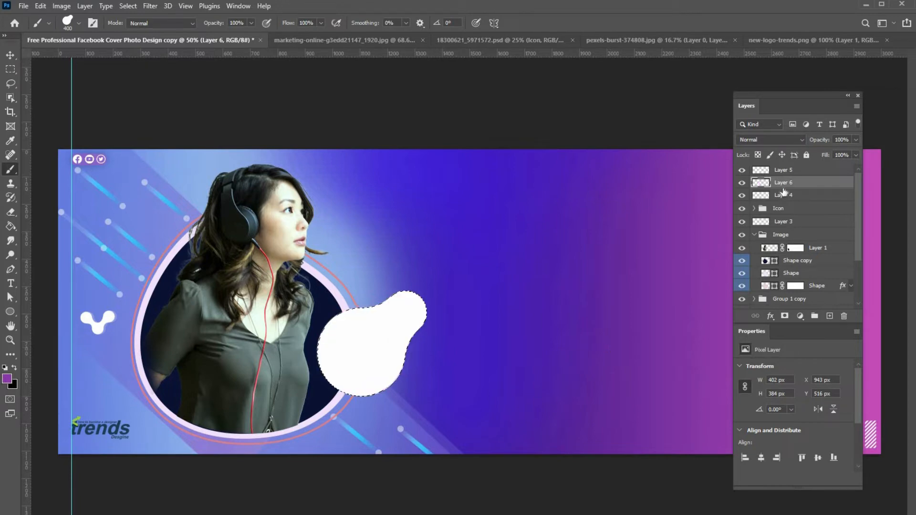
# Make Layer 5 active and hide Layer 6, keeping the larger blob's selection.
pyautogui.click(804, 171)
pyautogui.hotkey('ctrl', '+')
pyautogui.hotkey('ctrl', '+')
pyautogui.hotkey('ctrl', '+')
pyautogui.hotkey('ctrl', '+')
pyautogui.hotkey('ctrl', '-')
pyautogui.hotkey('ctrl', '-')
pyautogui.hotkey('ctrl', '-')
pyautogui.hotkey('ctrl', '-')
pyautogui.click(741, 182)
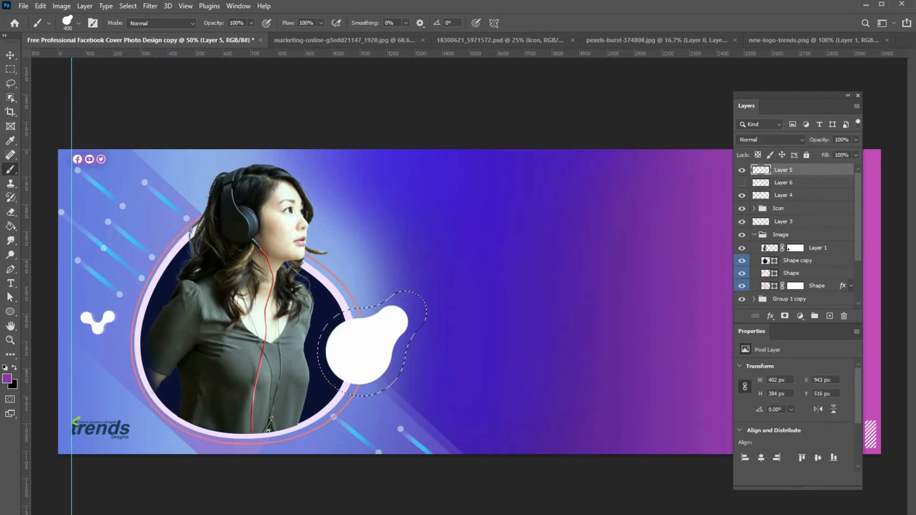
# Try filling the larger blob's selection on Layer 5 with the purple foreground colour.
pyautogui.hotkey('alt', 'BackSpace')
pyautogui.hotkey('ctrl', 'z')
pyautogui.keyDown('alt'); pyautogui.click(762, 172); pyautogui.keyUp('alt')
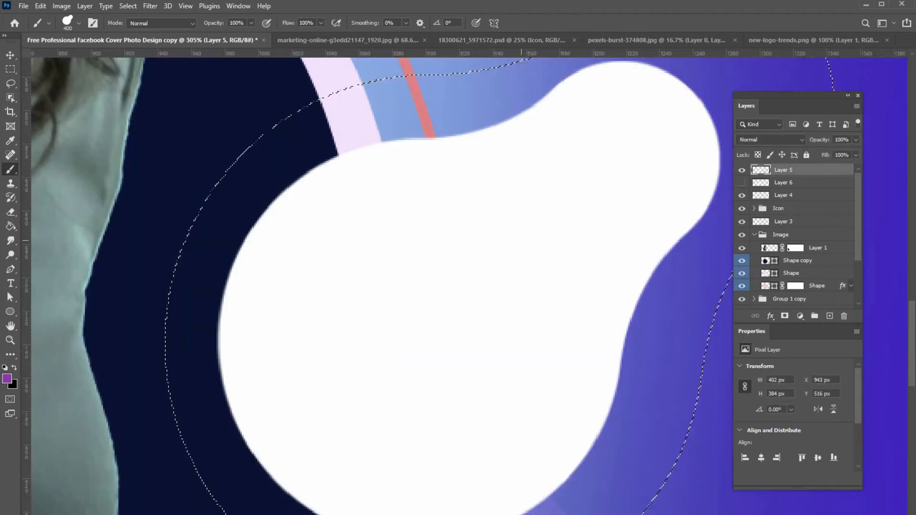
# Clear the larger selection, load the smaller blob's outline on Layer 5, and fill it with the purple foreground colour.
pyautogui.press('z')
pyautogui.rightClick(403, 244)
pyautogui.click(425, 250)
pyautogui.keyDown('alt'); pyautogui.click(761, 172); pyautogui.keyUp('alt')
pyautogui.hotkey('ctrl', 'd')
pyautogui.keyDown('ctrl'); pyautogui.click(752, 173); pyautogui.keyUp('ctrl')
pyautogui.hotkey('alt', 'BackSpace')
# Show Layer 6 again, make it the active layer and set its fill to 0%.
pyautogui.click(742, 183)
pyautogui.click(787, 183)
pyautogui.rightClick(442, 282)
pyautogui.click(461, 287)
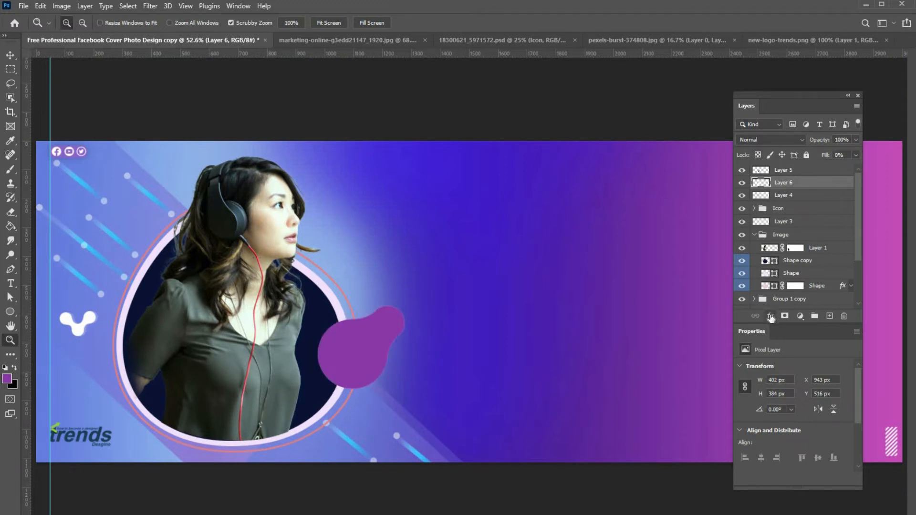
pyautogui.click(770, 317)
pyautogui.click(762, 186)
pyautogui.keyDown('alt'); pyautogui.click(761, 185); pyautogui.keyUp('alt')
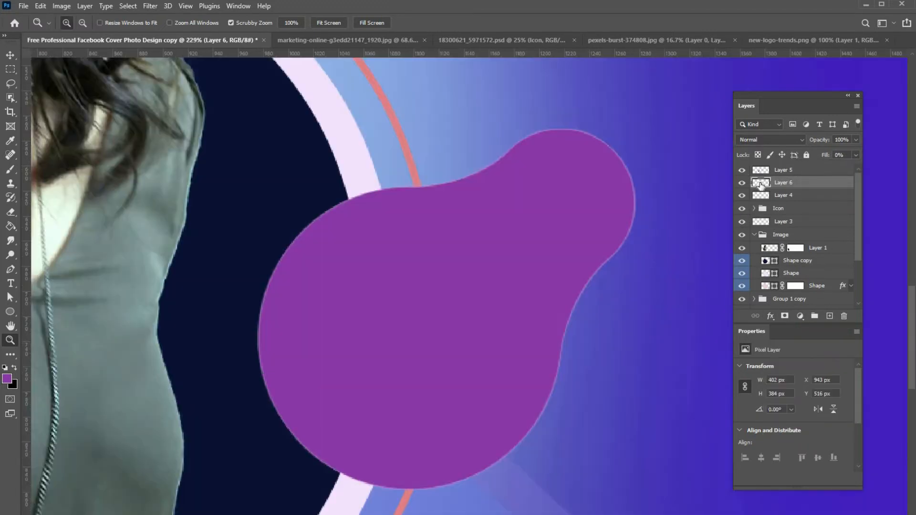
# Load Layer 6's blob outline and stroke it on a new layer with a centred 5 px white #ffffff line.
pyautogui.keyDown('ctrl'); pyautogui.click(761, 183); pyautogui.keyUp('ctrl')
pyautogui.click(830, 316)
pyautogui.click(40, 5)
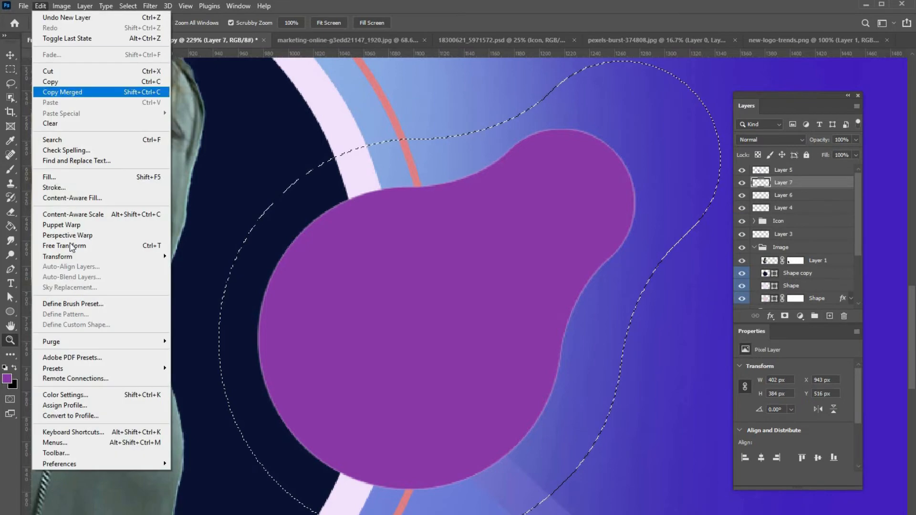
pyautogui.click(54, 187)
pyautogui.click(418, 165)
pyautogui.click(484, 308)
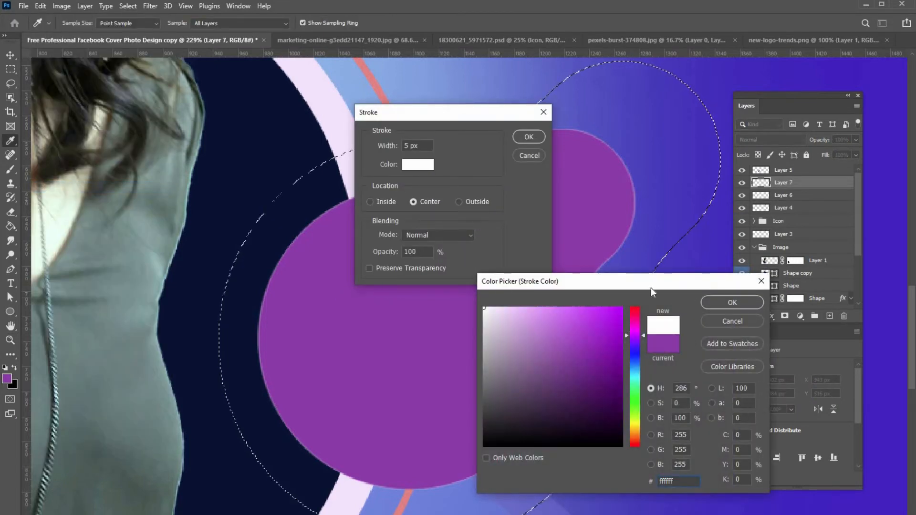
pyautogui.click(733, 303)
pyautogui.click(529, 137)
pyautogui.hotkey('ctrl', 'd')
pyautogui.hotkey('ctrl', '0')
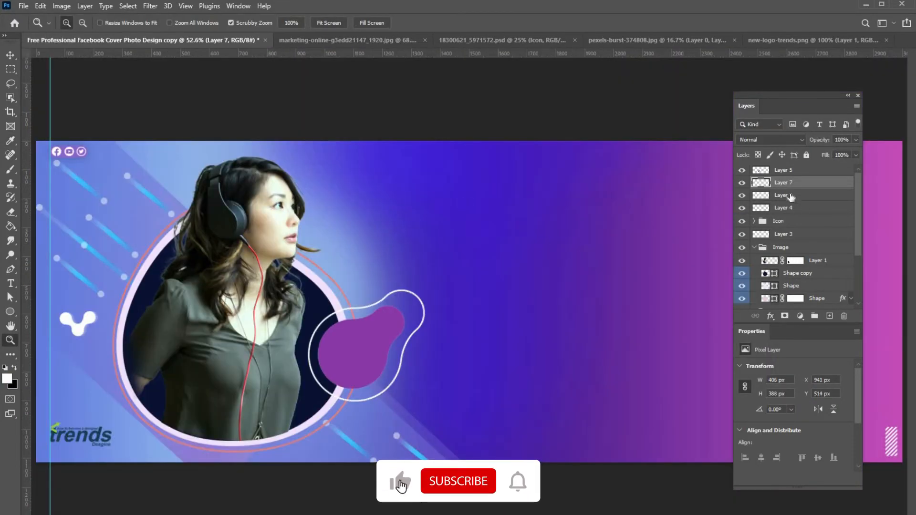
# Scale Layer 5's purple blob and Layer 7's outline down together, making the purple blob about 208 × 198 px.
pyautogui.keyDown('ctrl'); pyautogui.click(784, 169); pyautogui.keyUp('ctrl')
pyautogui.hotkey('ctrl', 't')
pyautogui.moveTo(425, 289)
pyautogui.mouseDown()
pyautogui.moveTo(401, 326)
pyautogui.moveTo(416, 301)
pyautogui.mouseUp()
pyautogui.press('Return')
# Delete Layer 6 with the larger filled blob.
pyautogui.click(781, 196)
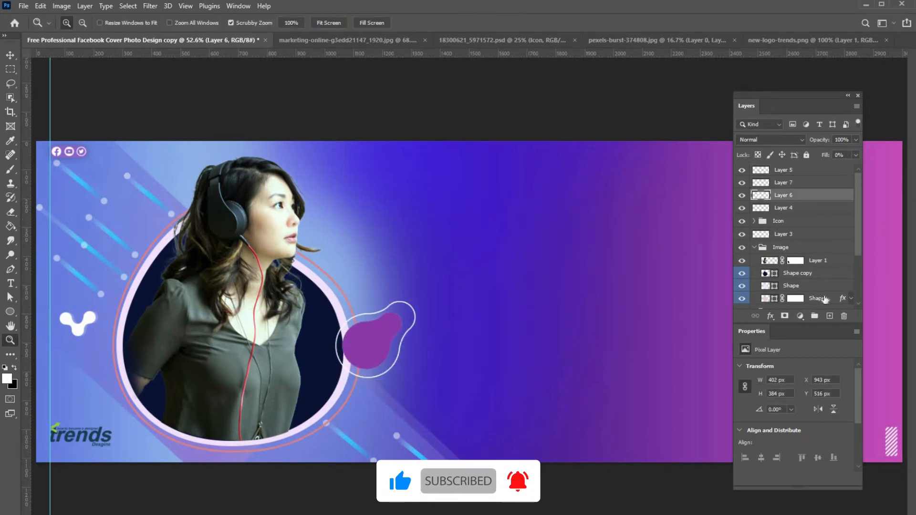
pyautogui.click(845, 316)
pyautogui.press('Return')
# Add a Gradient Overlay to the outline on Layer 7 and recolour the gradient's start stop light blue.
pyautogui.click(770, 316)
pyautogui.click(798, 414)
pyautogui.click(709, 153)
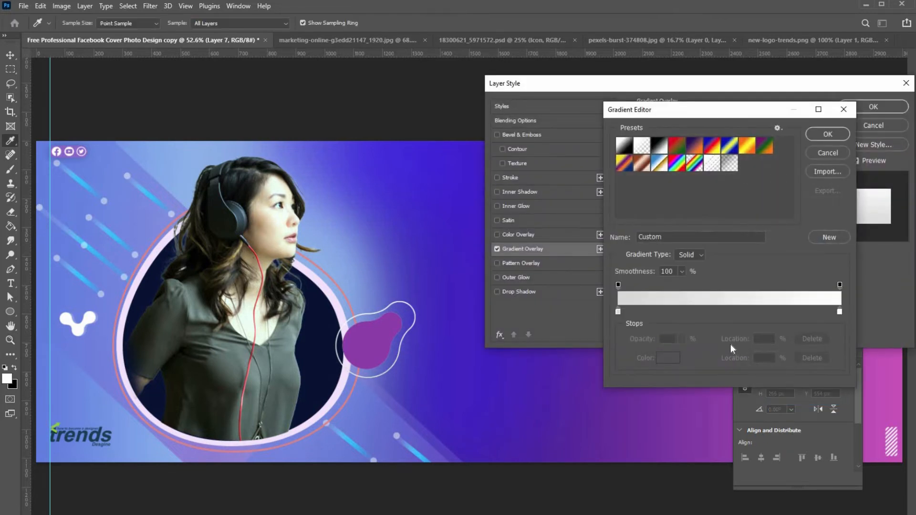
pyautogui.doubleClick(618, 312)
pyautogui.click(732, 301)
# Set the outline gradient's end stop to light blue #809de4 sampled from the background and apply the layer style.
pyautogui.click(839, 312)
pyautogui.doubleClick(839, 312)
pyautogui.click(384, 195)
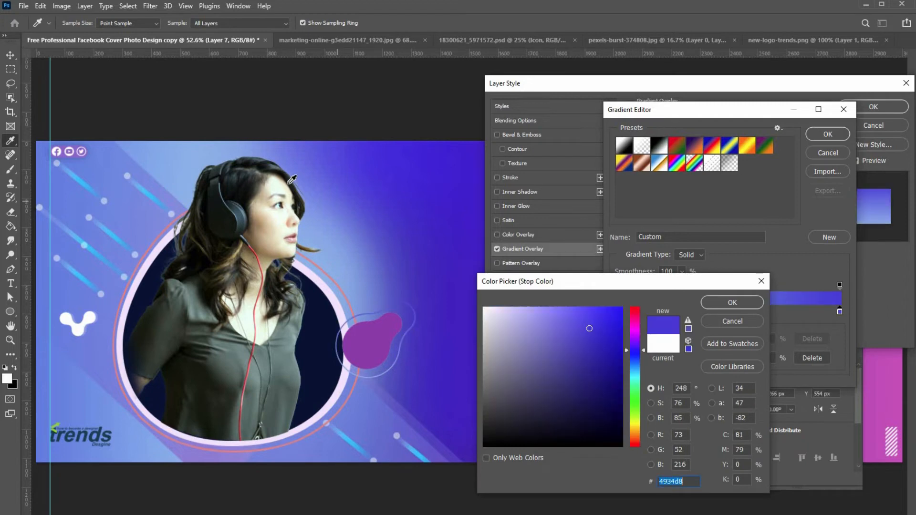
pyautogui.click(96, 407)
pyautogui.click(443, 380)
pyautogui.click(343, 247)
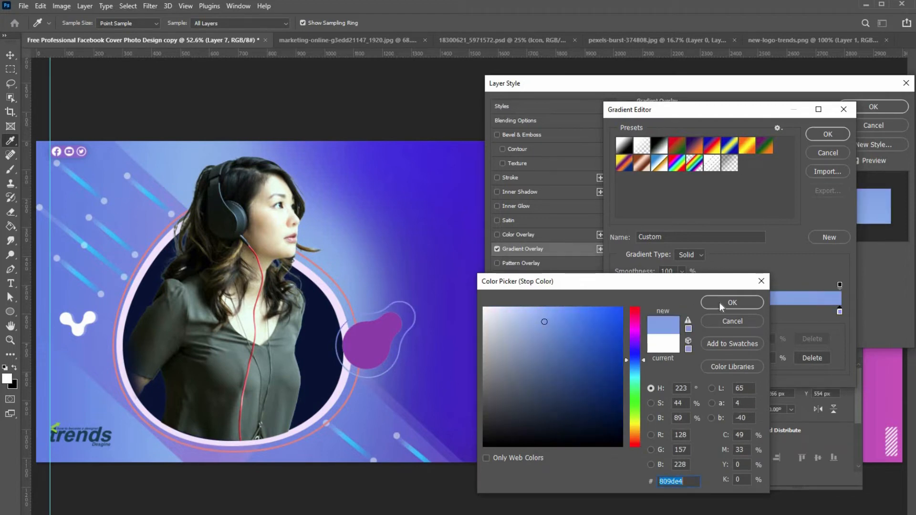
pyautogui.click(720, 306)
pyautogui.click(819, 137)
pyautogui.click(852, 110)
# Add a Gradient Overlay to the blob on Layer 5 with a purple start stop and dark purple #5c027d end stop.
pyautogui.doubleClick(818, 170)
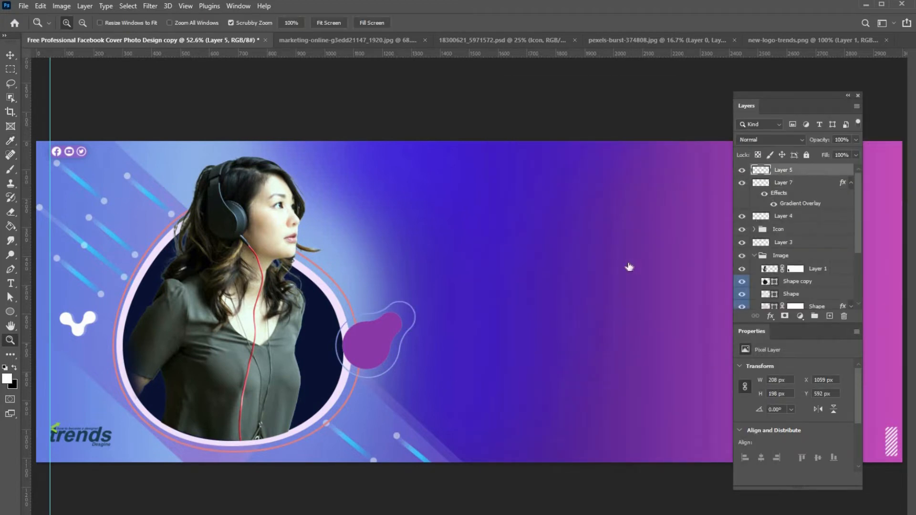
pyautogui.click(528, 248)
pyautogui.click(701, 151)
pyautogui.click(619, 312)
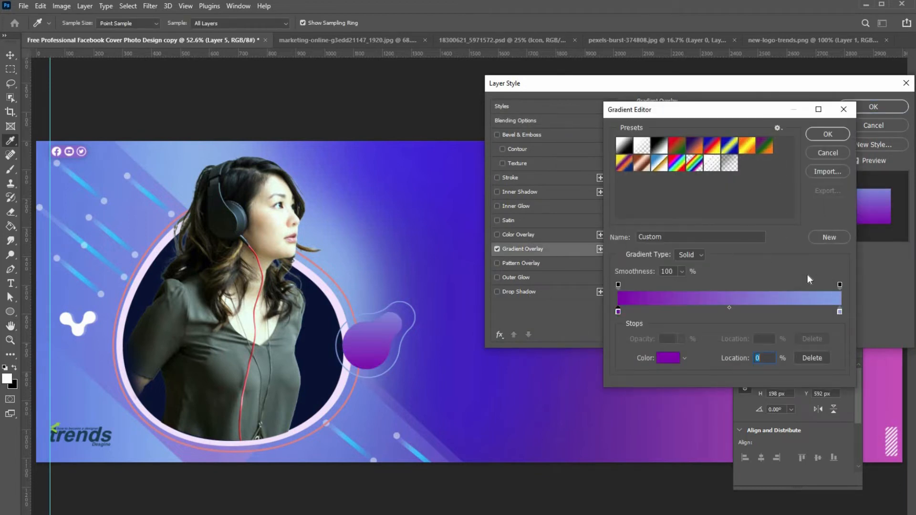
pyautogui.doubleClick(840, 312)
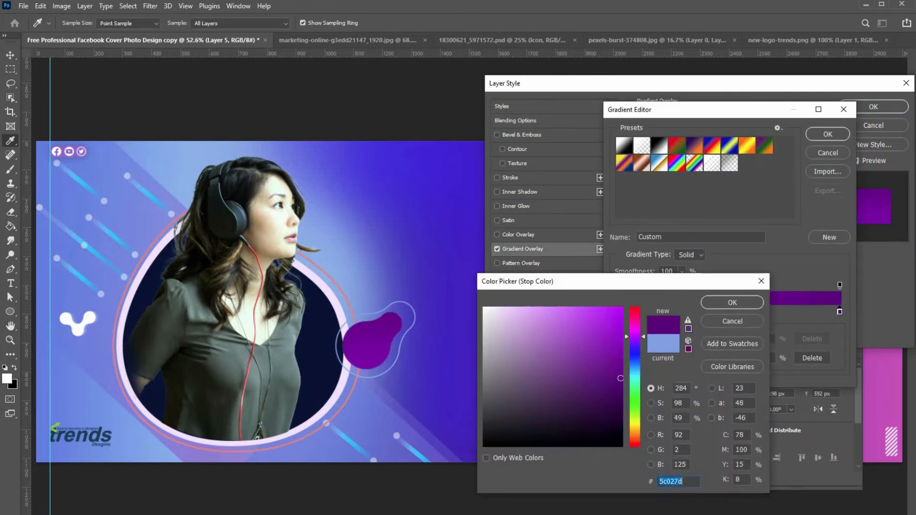
pyautogui.click(721, 306)
# Recolour the blob gradient's start stop a brighter purple and its end stop a deeper dark purple.
pyautogui.doubleClick(619, 312)
pyautogui.click(620, 340)
pyautogui.click(726, 306)
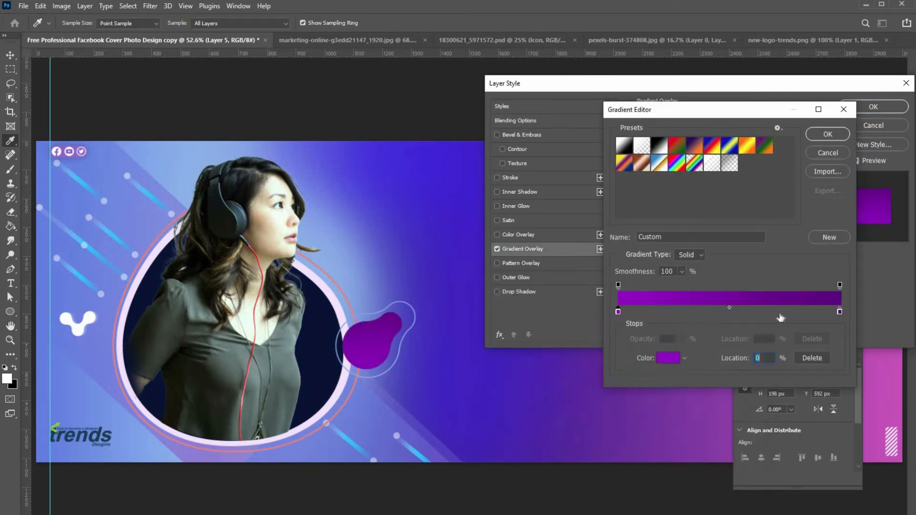
pyautogui.doubleClick(840, 312)
pyautogui.click(721, 306)
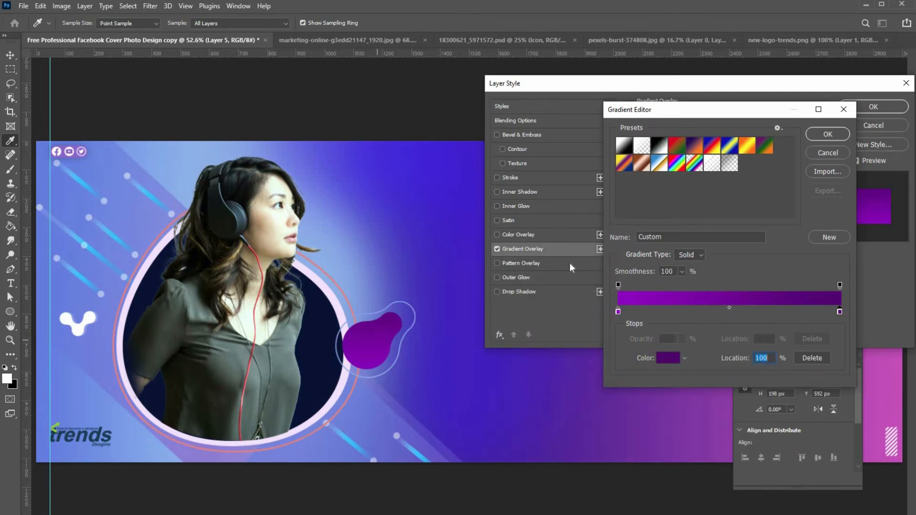
pyautogui.press('Return')
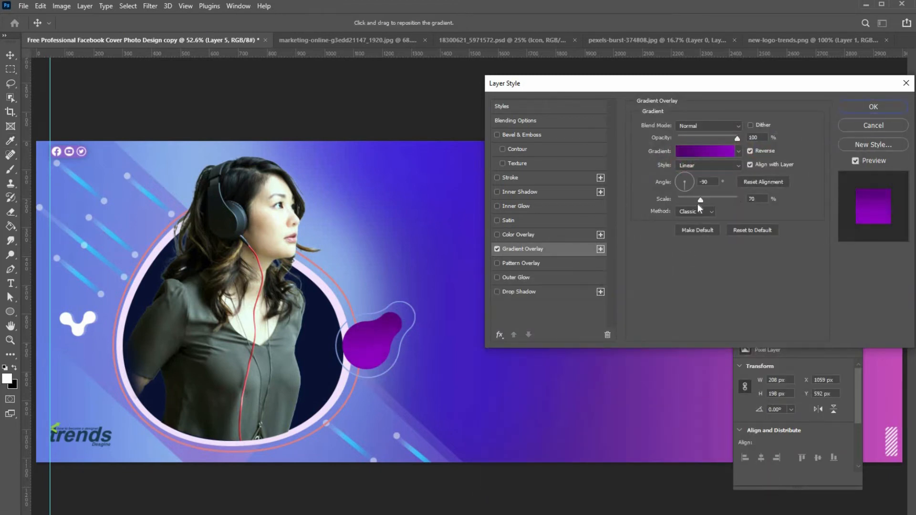
# Try an 87% scale and the Radial style for the blob's gradient overlay.
pyautogui.click(707, 200)
pyautogui.click(706, 152)
pyautogui.click(826, 131)
pyautogui.click(706, 166)
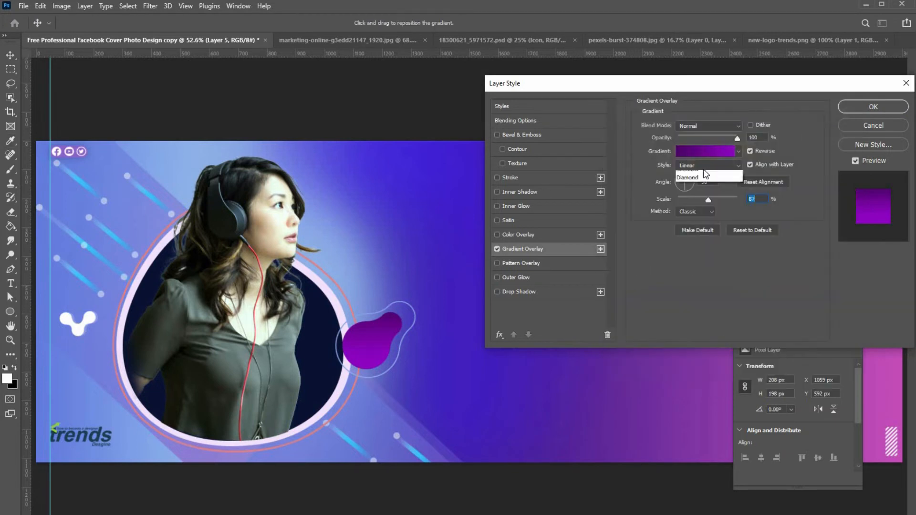
pyautogui.click(702, 182)
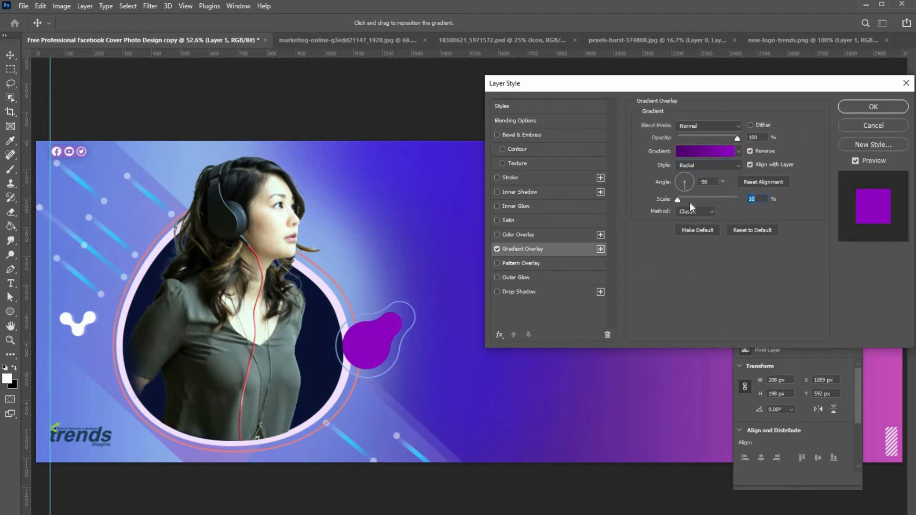
# Set the blob gradient's scale to 126% and, after trying Angle and Radial, its style to Linear.
pyautogui.click(704, 169)
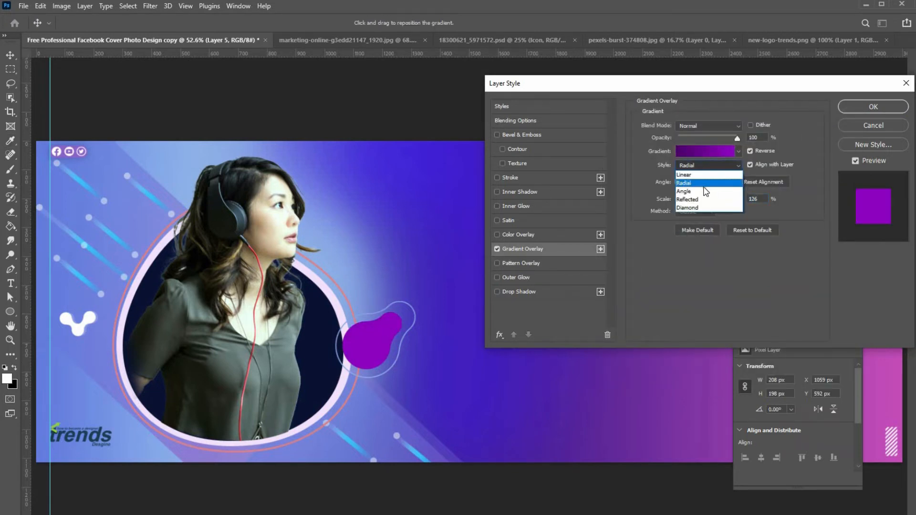
pyautogui.click(705, 191)
pyautogui.click(702, 169)
pyautogui.click(701, 182)
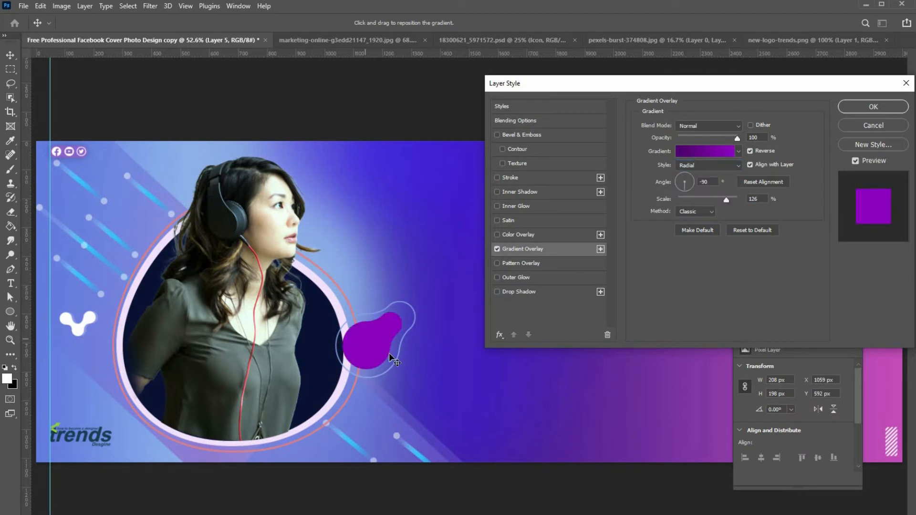
pyautogui.click(705, 165)
pyautogui.click(699, 165)
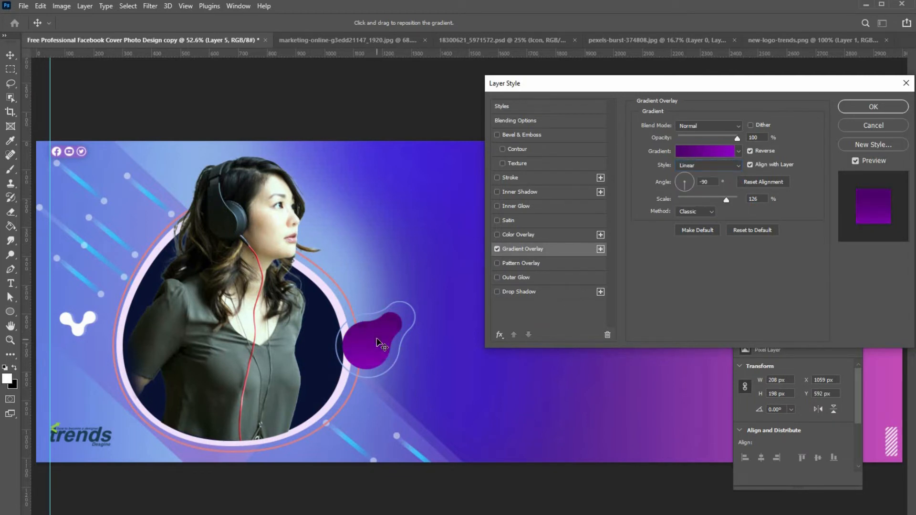
# Turn off Reverse for the blob's gradient, set its angle to -44° and apply the layer style.
pyautogui.click(749, 151)
pyautogui.moveTo(687, 187); pyautogui.dragTo(690, 177)
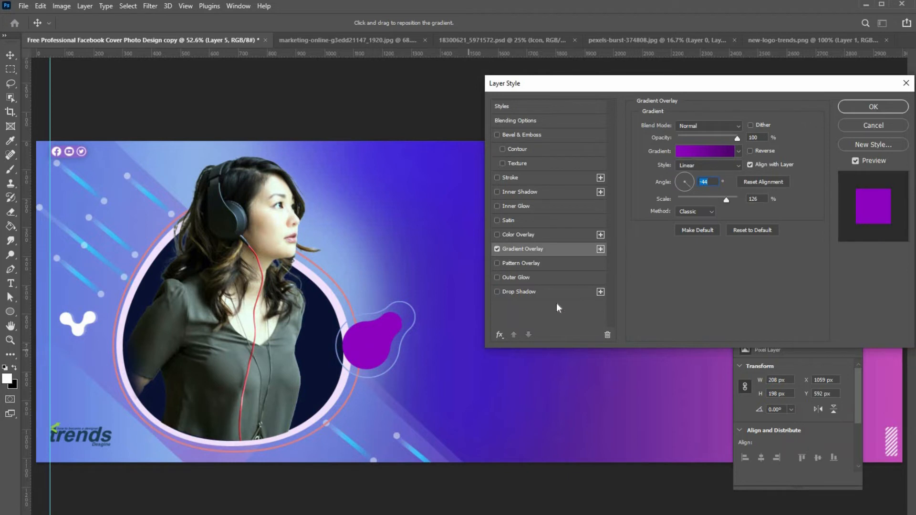
pyautogui.click(866, 109)
pyautogui.press('z')
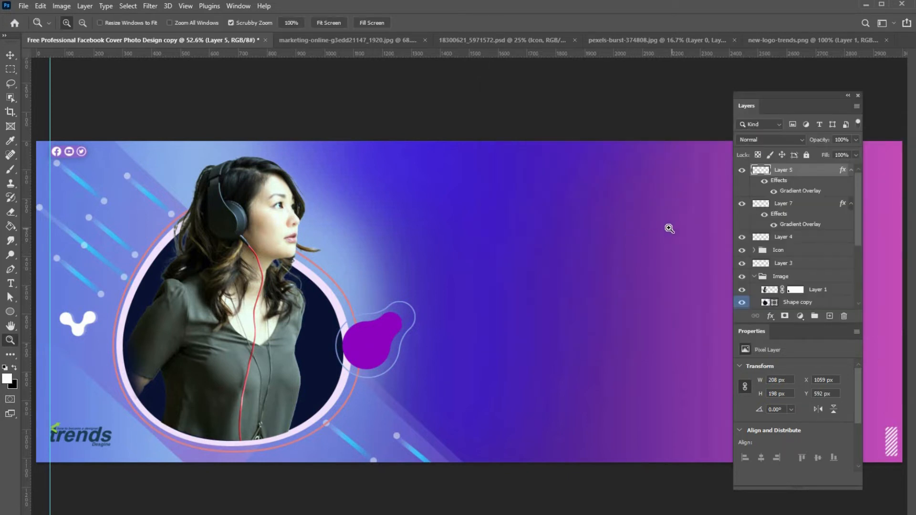
# Group Layer 5 and Layer 7 and name the group "save50%".
pyautogui.keyDown('ctrl'); pyautogui.click(811, 208); pyautogui.keyUp('ctrl')
pyautogui.click(815, 317)
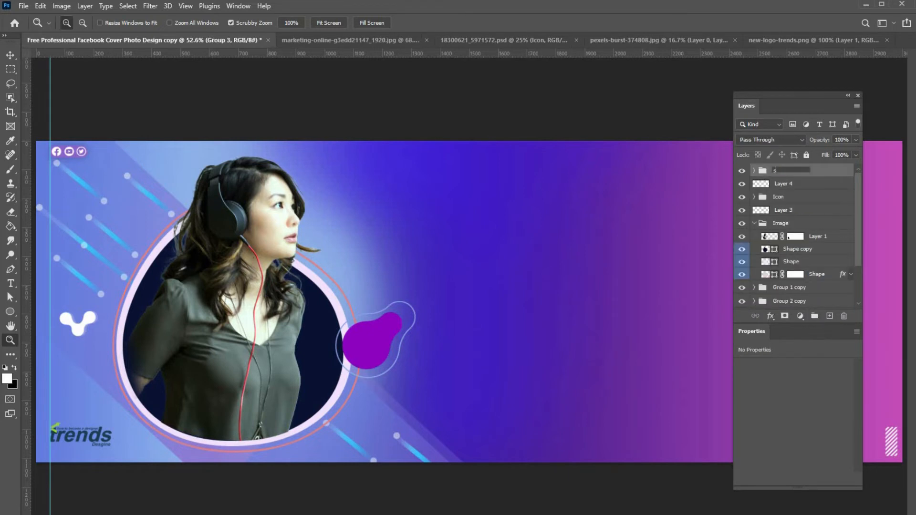
pyautogui.click(782, 166)
pyautogui.write('save50%')
pyautogui.press('Return')
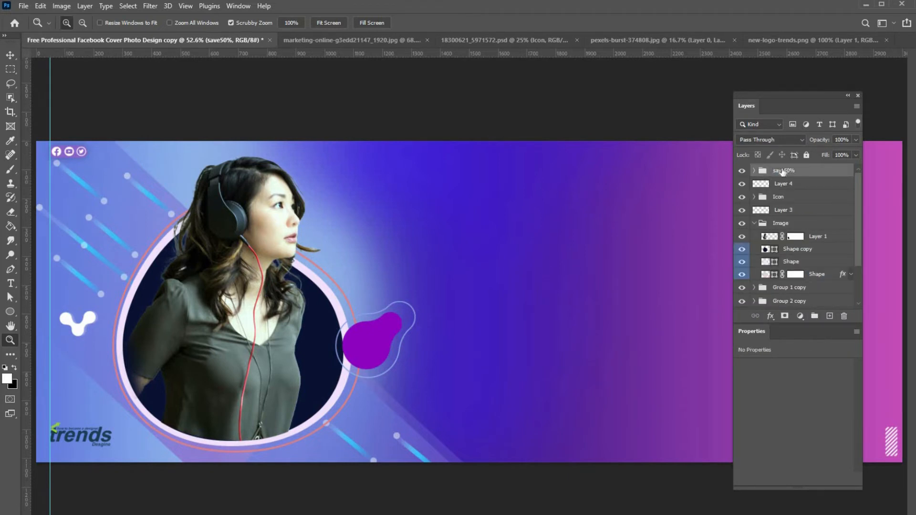
# Add the white Arial Bold text "SAVE", reduce it from 24 pt to badge size and move it onto the purple blob.
pyautogui.click(17, 285)
pyautogui.click(496, 345)
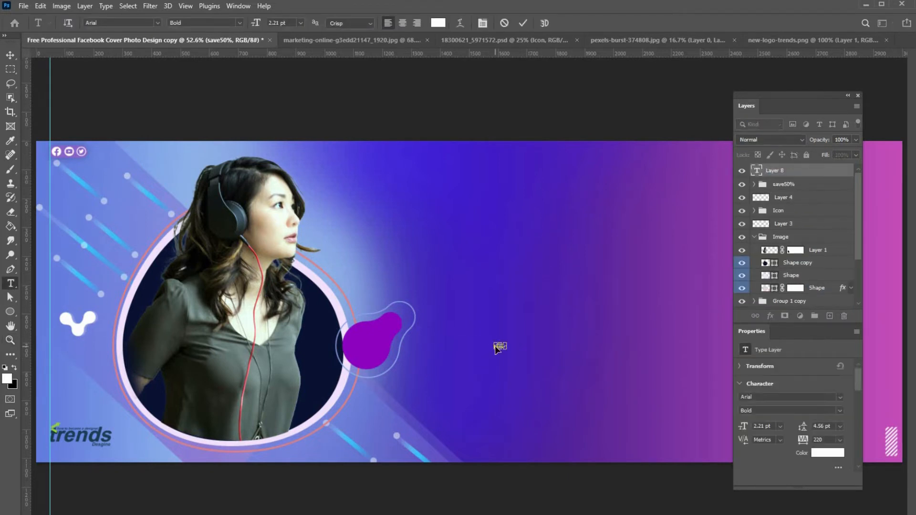
pyautogui.click(301, 23)
pyautogui.click(286, 118)
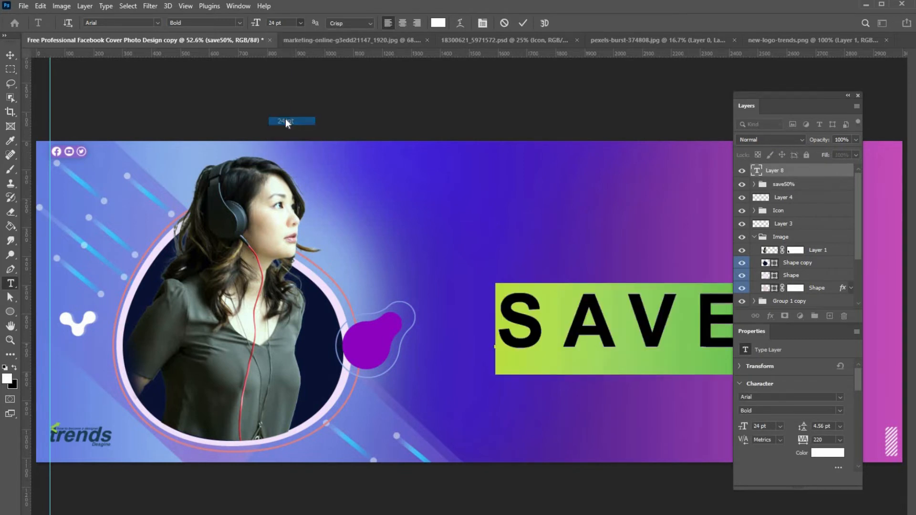
pyautogui.scroll(-15, 285, 23)
pyautogui.hotkey('ctrl', 'Return')
pyautogui.moveTo(505, 352); pyautogui.dragTo(372, 352)
# Enlarge the SAVE text to about 10.62 pt and tilt it counter-clockwise across the upper part of the purple blob.
pyautogui.hotkey('ctrl', 't')
pyautogui.moveTo(414, 320); pyautogui.dragTo(399, 302)
pyautogui.moveTo(357, 345); pyautogui.dragTo(351, 348)
pyautogui.moveTo(358, 346); pyautogui.dragTo(358, 344)
pyautogui.press('Return')
pyautogui.hotkey('ctrl', 't')
pyautogui.moveTo(466, 324); pyautogui.dragTo(468, 340)
pyautogui.press('Return')
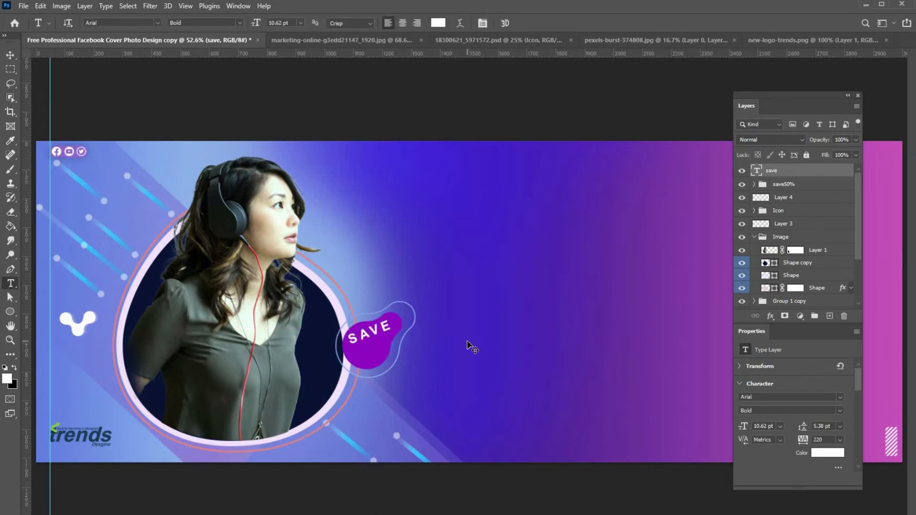
# Duplicate the SAVE text, change the copy to "50%" and place it below SAVE inside the purple blob.
pyautogui.hotkey('ctrl', 'j')
pyautogui.hotkey('ctrl', 't')
pyautogui.moveTo(386, 341); pyautogui.dragTo(385, 367)
pyautogui.press('Return')
pyautogui.doubleClick(375, 355)
pyautogui.write('50')
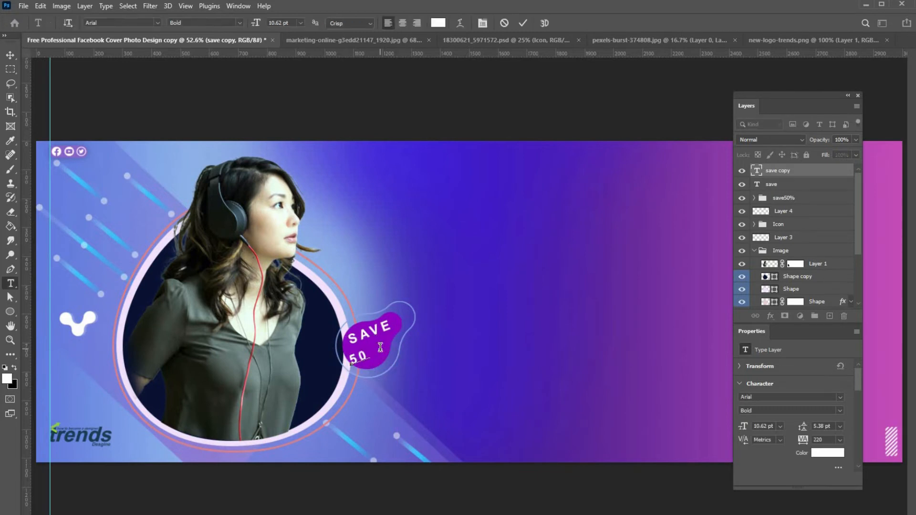
pyautogui.moveTo(390, 358); pyautogui.dragTo(398, 352)
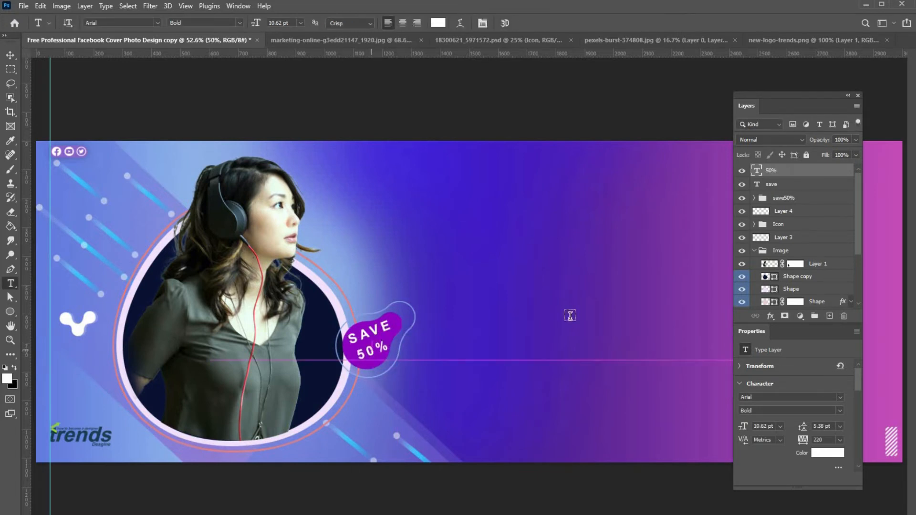
# Try enlarging the SAVE text to 12.98 pt.
pyautogui.doubleClick(377, 330)
pyautogui.hotkey('ctrl', 'shift', '.')
pyautogui.hotkey('ctrl', 'Return')
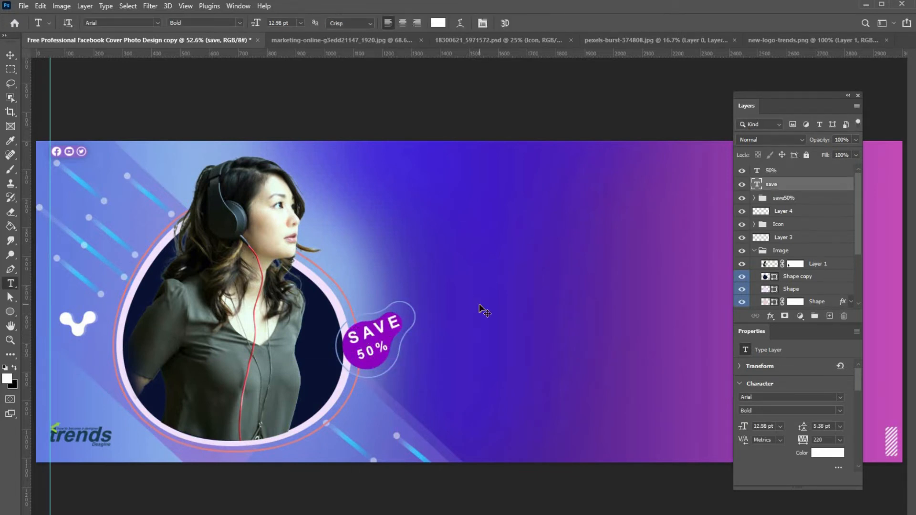
# Reduce the SAVE text to 9.44 pt and reposition it just above the 50% text.
pyautogui.doubleClick(379, 329)
pyautogui.hotkey('ctrl', 'shift', ',')
pyautogui.hotkey('ctrl', 'shift', ',')
pyautogui.hotkey('ctrl', 'Return')
pyautogui.moveTo(375, 336); pyautogui.dragTo(378, 340)
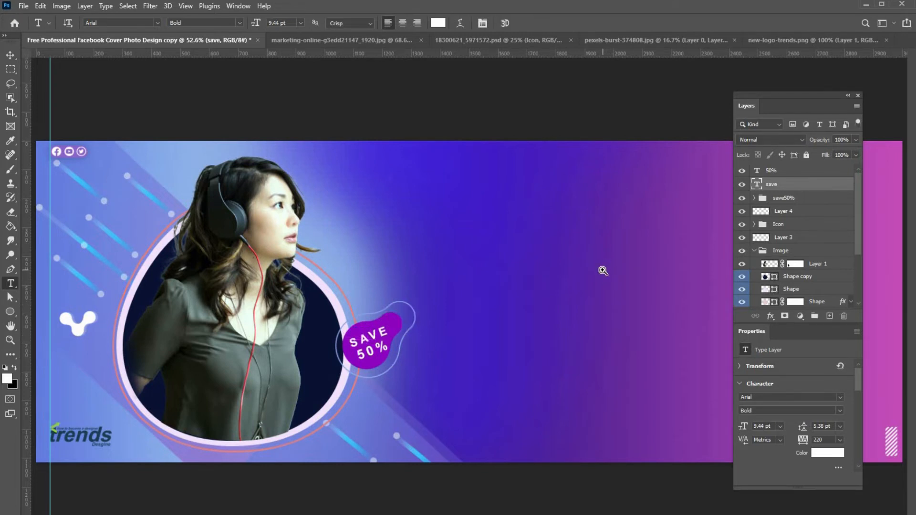
# Add the two-line headline text "ADVERTISING FACEBOOK / BANNE DESIGN" on the empty purple area of the banner.
pyautogui.press('z')
pyautogui.hotkey('ctrl', '-')
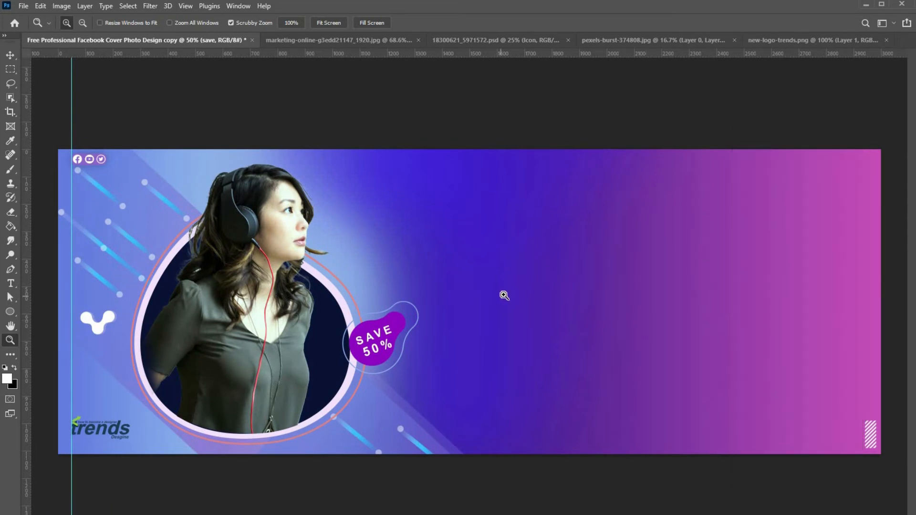
pyautogui.press('t')
pyautogui.click(547, 245)
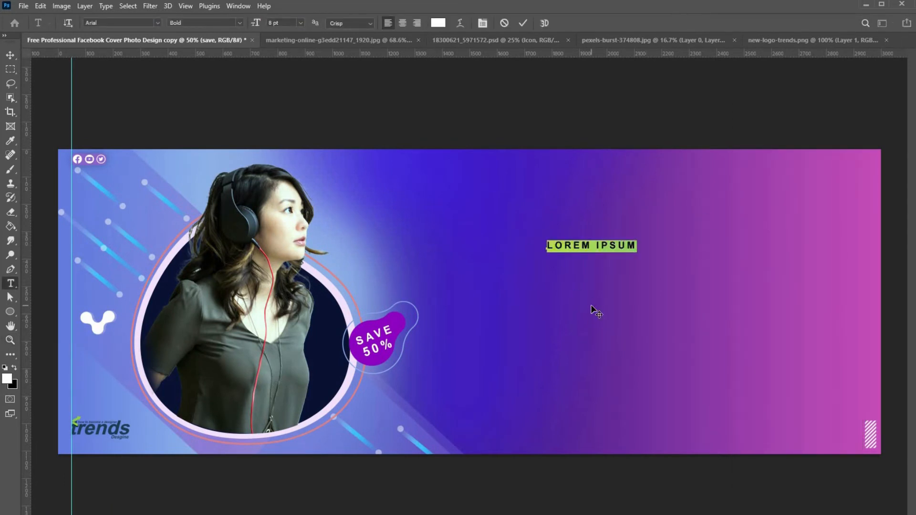
pyautogui.write('ADVERTISING FACEBOOK')
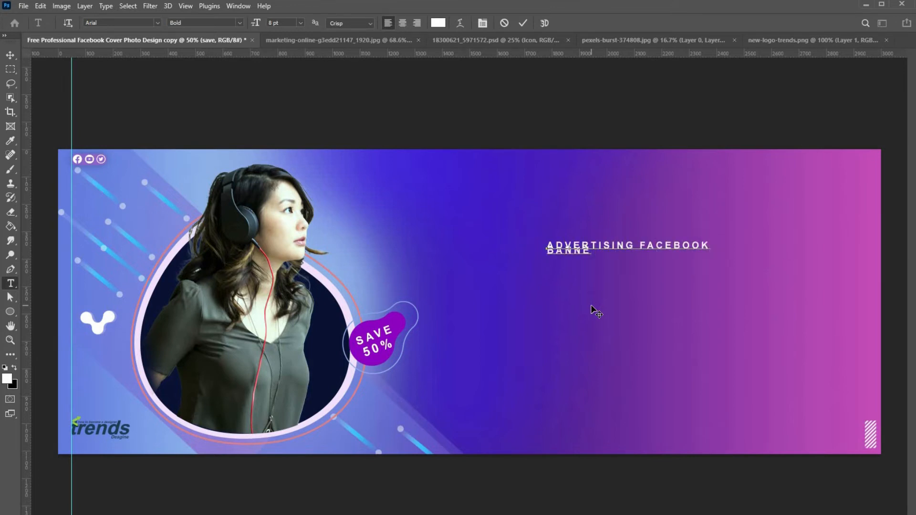
# Set the whole headline to Barlow Bold and widen its line spacing so the two lines do not overlap.
pyautogui.hotkey('ctrl', 'a')
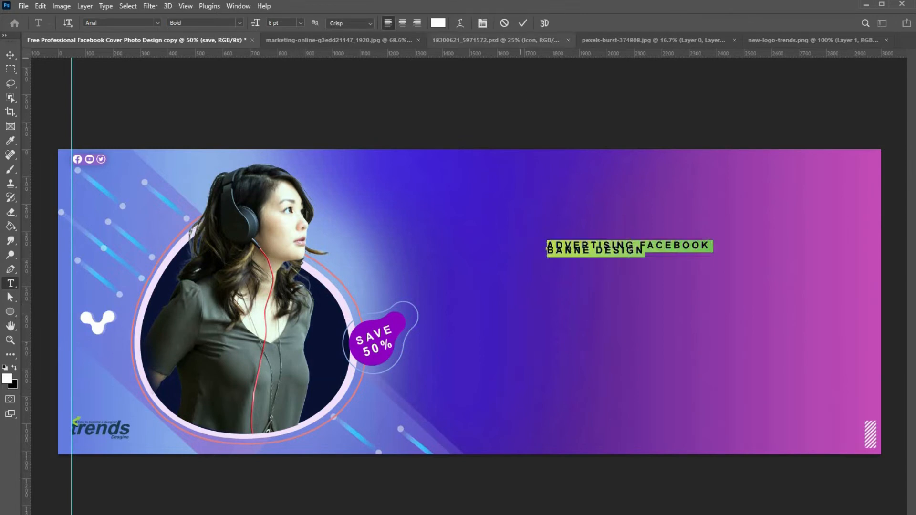
pyautogui.click(483, 23)
pyautogui.click(533, 234)
pyautogui.click(509, 240)
pyautogui.click(485, 220)
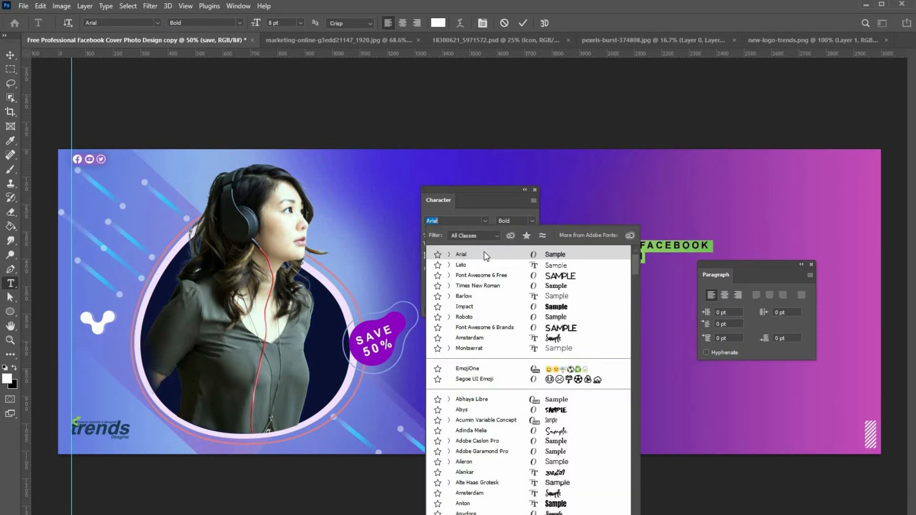
pyautogui.click(471, 296)
pyautogui.click(531, 221)
pyautogui.click(523, 301)
pyautogui.hotkey('ctrl', 'Return')
# Centre-align the two lines of the headline.
pyautogui.click(462, 283)
pyautogui.click(462, 282)
pyautogui.click(569, 252)
pyautogui.hotkey('ctrl', 'a')
pyautogui.click(402, 24)
pyautogui.hotkey('ctrl', 'Return')
pyautogui.click(534, 190)
# Enlarge the headline to about 12.83 pt and place it in the banner's upper-right area.
pyautogui.hotkey('ctrl', 't')
pyautogui.moveTo(619, 251); pyautogui.dragTo(762, 250)
pyautogui.moveTo(718, 234); pyautogui.dragTo(828, 190)
pyautogui.moveTo(860, 210); pyautogui.dragTo(824, 210)
pyautogui.moveTo(753, 209); pyautogui.dragTo(794, 195)
pyautogui.moveTo(861, 194); pyautogui.dragTo(843, 196)
pyautogui.moveTo(793, 195); pyautogui.dragTo(639, 178)
pyautogui.press('Return')
# Try a Medium weight and a dark navy colour for the headline's BANNE DESIGN line.
pyautogui.press('t')
pyautogui.click(771, 178)
pyautogui.click(300, 23)
pyautogui.click(382, 29)
pyautogui.click(239, 23)
pyautogui.click(221, 139)
pyautogui.click(769, 196)
pyautogui.moveTo(820, 197); pyautogui.dragTo(680, 196)
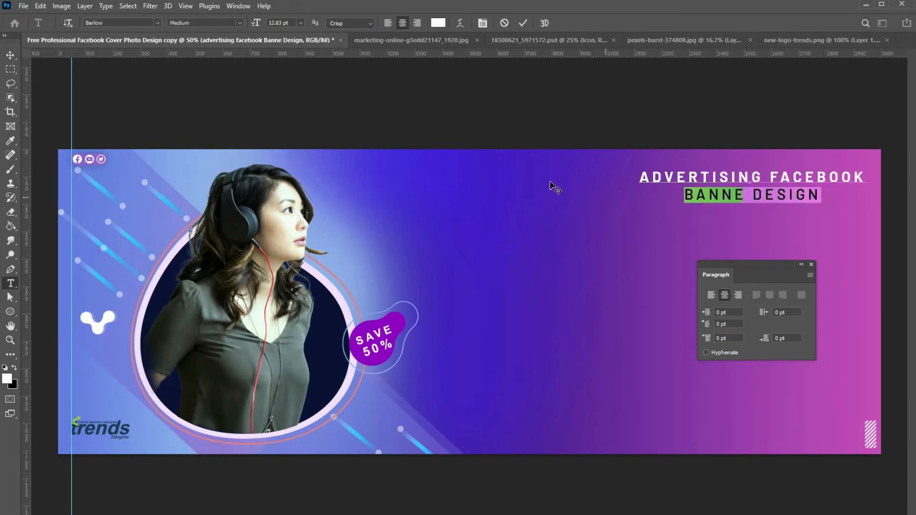
pyautogui.click(438, 23)
pyautogui.click(331, 352)
pyautogui.click(613, 432)
pyautogui.press('Return')
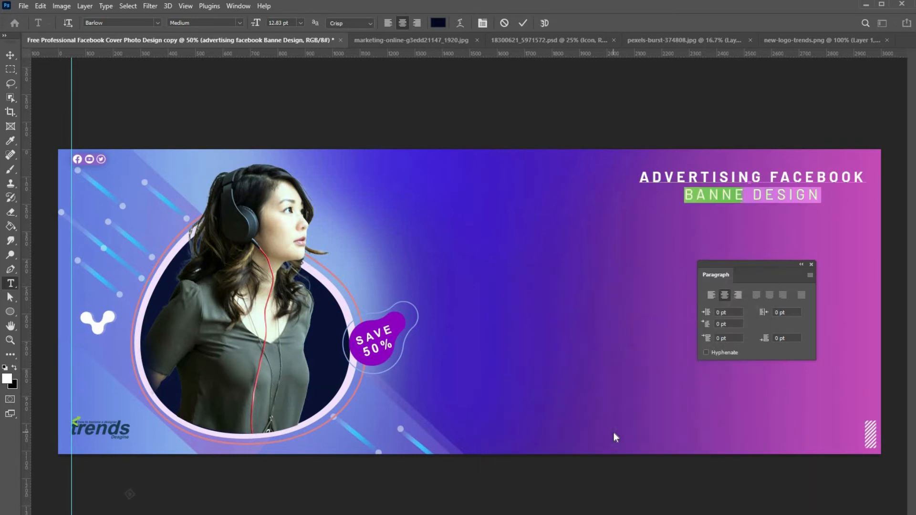
# Set the headline's BANNE DESIGN line to 14 pt ExtraBold Italic.
pyautogui.moveTo(285, 23); pyautogui.dragTo(244, 41)
pyautogui.write('14')
pyautogui.press('Return')
pyautogui.click(240, 24)
pyautogui.click(237, 165)
pyautogui.hotkey('ctrl', 'Return')
# Shift the headline slightly away from the banner's right edge and give the ADVERTISING FACEBOOK line a lighter Barlow weight.
pyautogui.moveTo(695, 184); pyautogui.dragTo(680, 187)
pyautogui.click(644, 182)
pyautogui.hotkey('ctrl', 'a')
pyautogui.click(833, 187)
pyautogui.moveTo(851, 183); pyautogui.dragTo(464, 181)
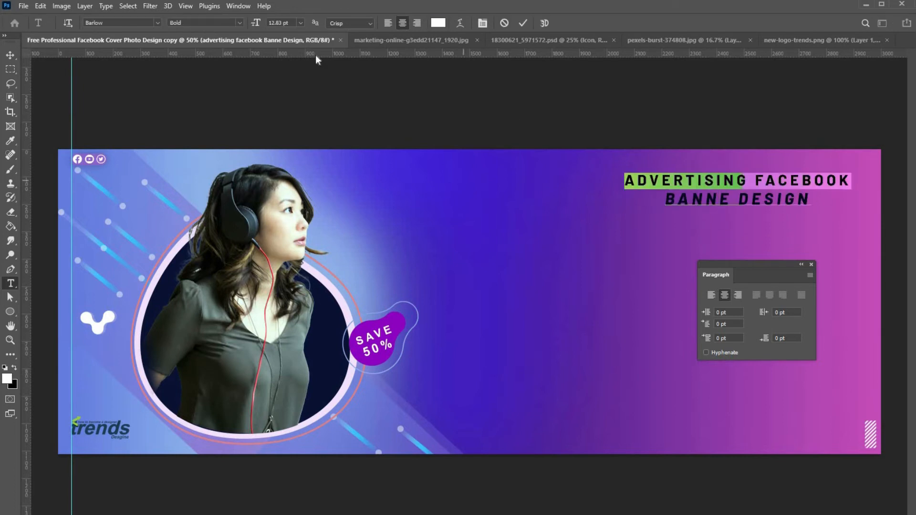
pyautogui.click(240, 23)
pyautogui.click(203, 105)
# Colour the headline's BANNE DESIGN line pale yellow.
pyautogui.click(692, 200)
pyautogui.moveTo(826, 200); pyautogui.dragTo(664, 200)
pyautogui.click(438, 23)
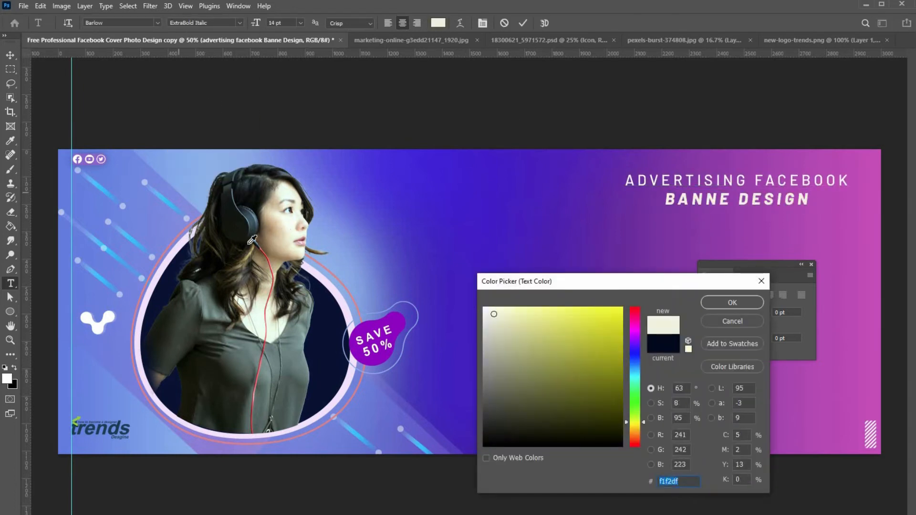
pyautogui.click(291, 335)
pyautogui.click(290, 281)
pyautogui.click(294, 196)
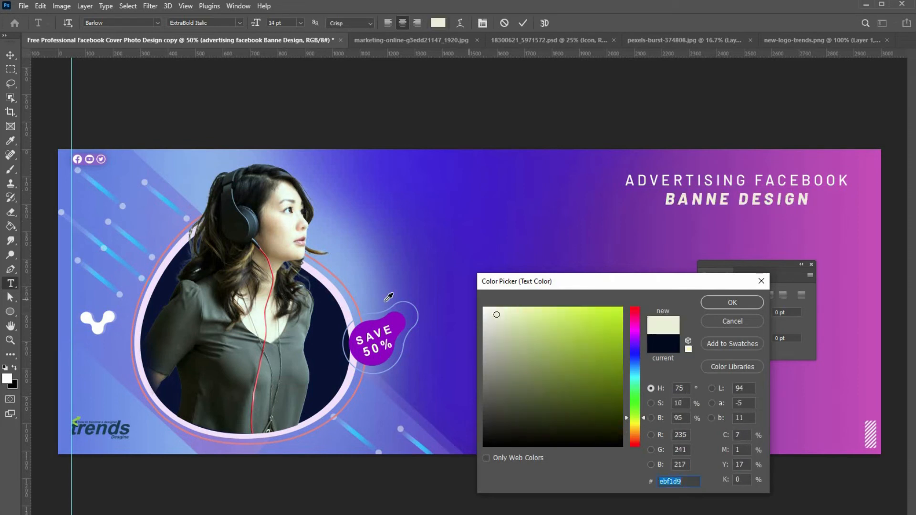
pyautogui.press('Return')
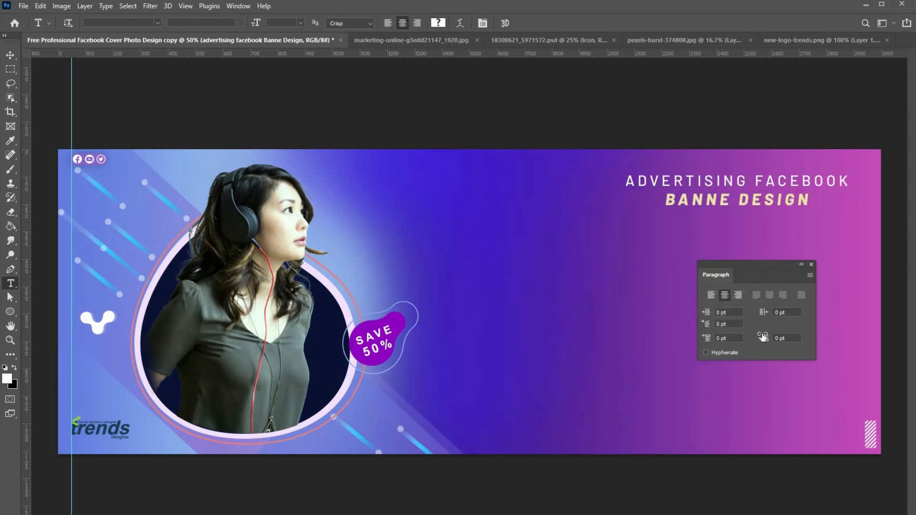
# Add two vertical guides aligned with the left and right edges of the headline.
pyautogui.click(812, 264)
pyautogui.moveTo(27, 286); pyautogui.dragTo(626, 289)
pyautogui.moveTo(28, 259); pyautogui.dragTo(851, 264)
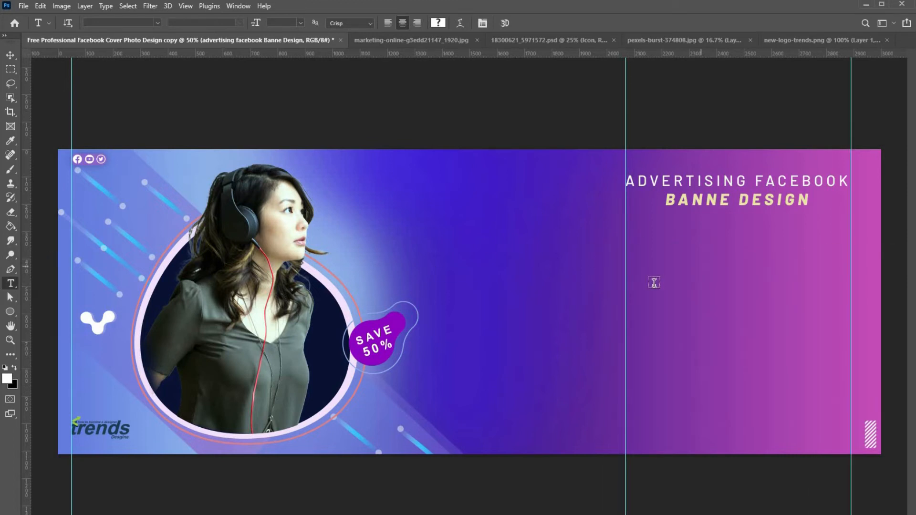
# Create a Lorem ipsum paragraph text box spanning the two guides below the headline, at 5 pt and left-aligned.
pyautogui.moveTo(626, 324); pyautogui.dragTo(851, 374)
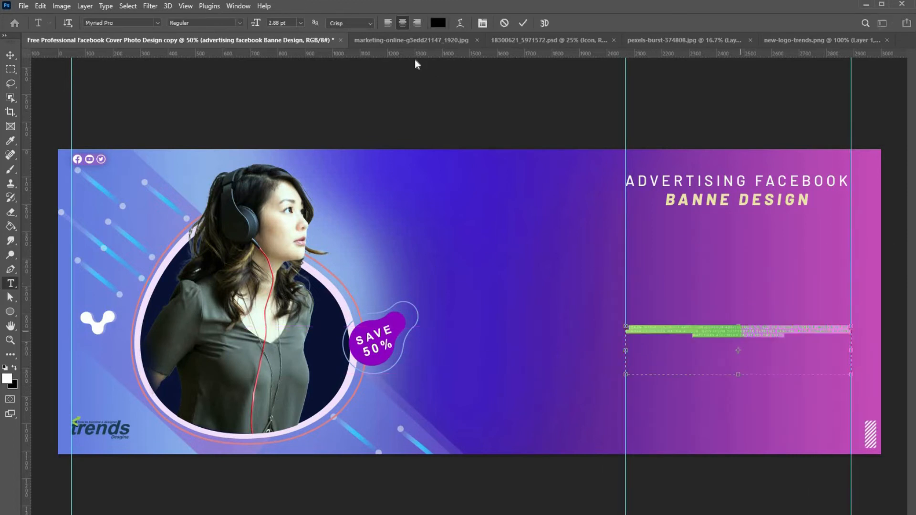
pyautogui.click(296, 23)
pyautogui.scroll(4, 296, 23)
pyautogui.scroll(-1, 296, 23)
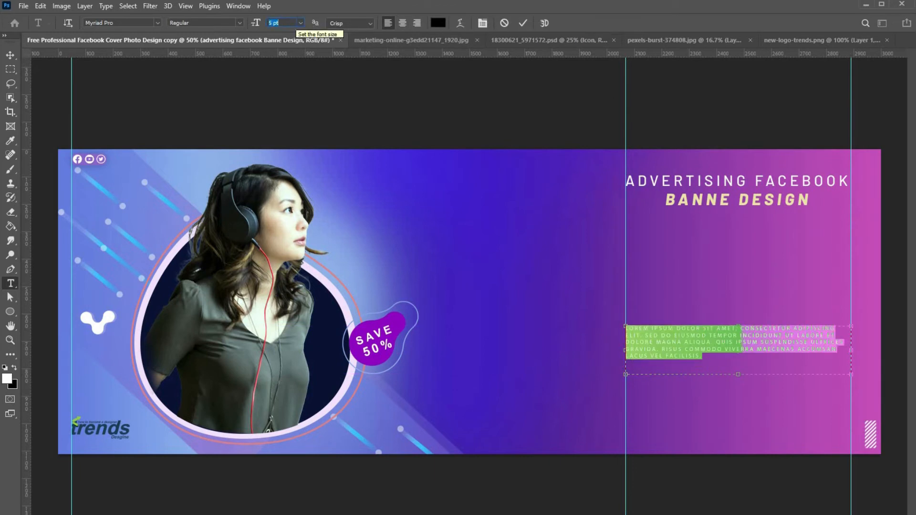
# Colour the Lorem ipsum paragraph white.
pyautogui.click(675, 289)
pyautogui.click(674, 335)
pyautogui.hotkey('ctrl', 'a')
pyautogui.click(435, 23)
pyautogui.moveTo(501, 327); pyautogui.dragTo(437, 288)
pyautogui.press('Return')
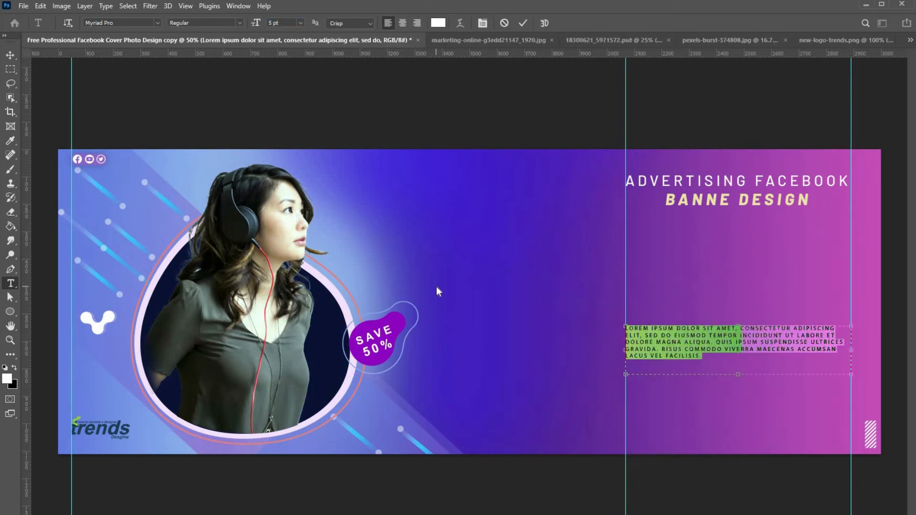
pyautogui.click(436, 285)
# Justify the Lorem ipsum paragraph with its last line aligned left.
pyautogui.click(665, 367)
pyautogui.hotkey('ctrl', 'a')
pyautogui.click(483, 23)
pyautogui.click(532, 200)
pyautogui.click(534, 199)
pyautogui.click(535, 190)
pyautogui.click(238, 6)
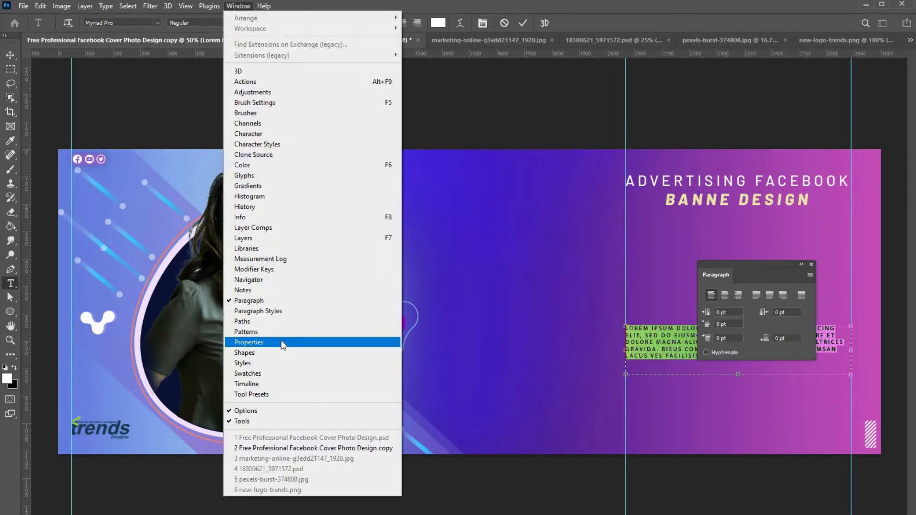
pyautogui.moveTo(735, 266); pyautogui.dragTo(409, 177)
pyautogui.click(431, 205)
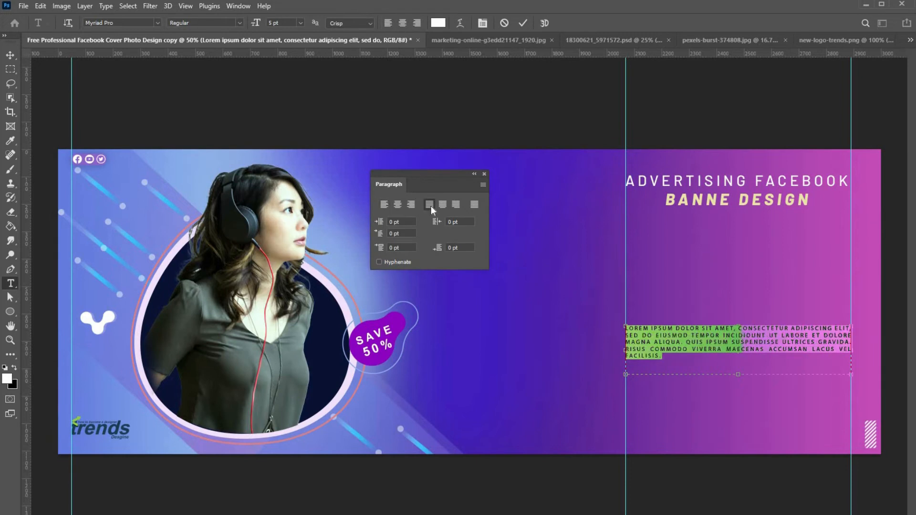
# Enlarge the Lorem ipsum paragraph text to 6 pt.
pyautogui.click(483, 23)
pyautogui.click(351, 119)
pyautogui.click(659, 336)
pyautogui.hotkey('ctrl', 'a')
pyautogui.hotkey('ctrl', 'shift', '.')
pyautogui.hotkey('ctrl', 'Return')
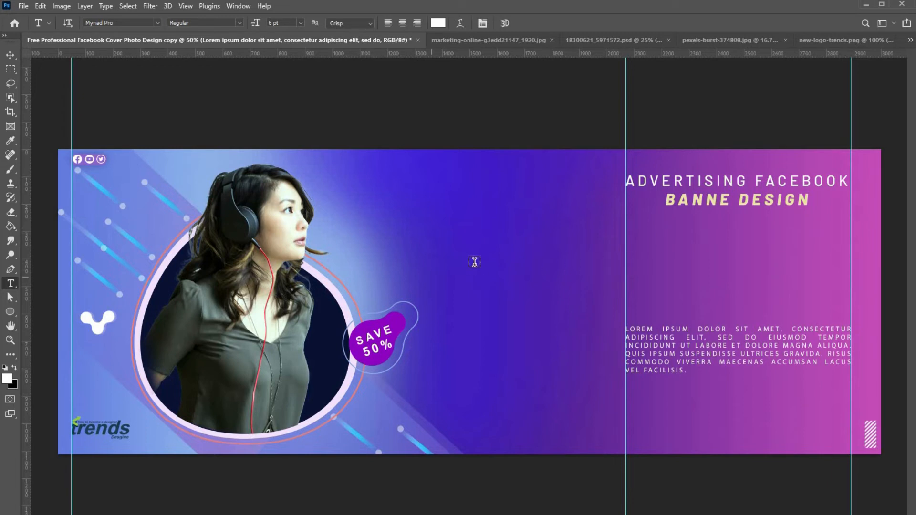
# Draw a rectangle of about 430 × 64 px below the paragraph and enter a corner radius of 50 px.
pyautogui.rightClick(10, 312)
pyautogui.click(52, 314)
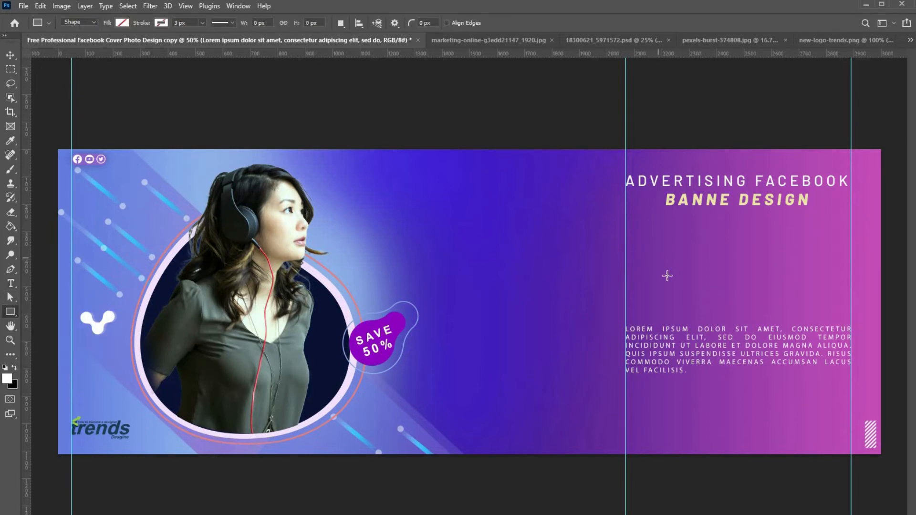
pyautogui.moveTo(691, 410); pyautogui.dragTo(809, 428)
pyautogui.scroll(-3, 817, 431)
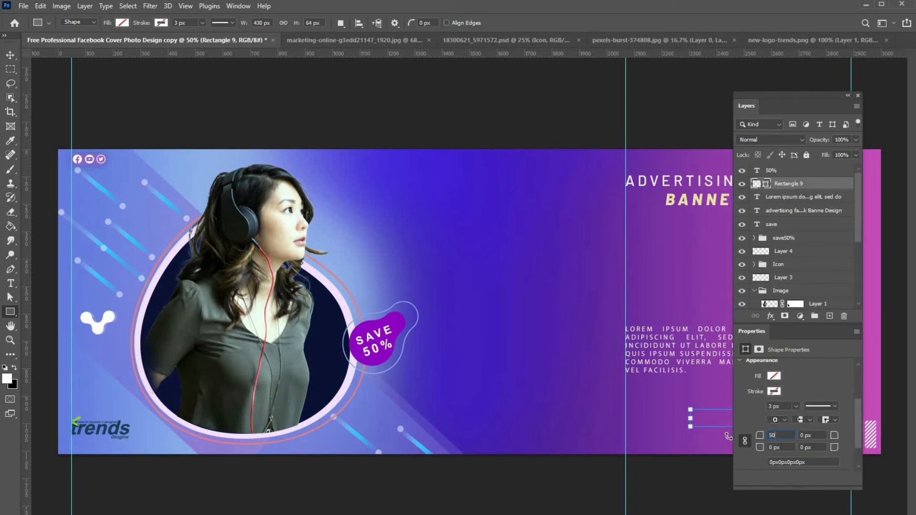
# Fill the rounded rectangle below the paragraph with white.
pyautogui.moveTo(803, 98); pyautogui.dragTo(470, 115)
pyautogui.click(441, 394)
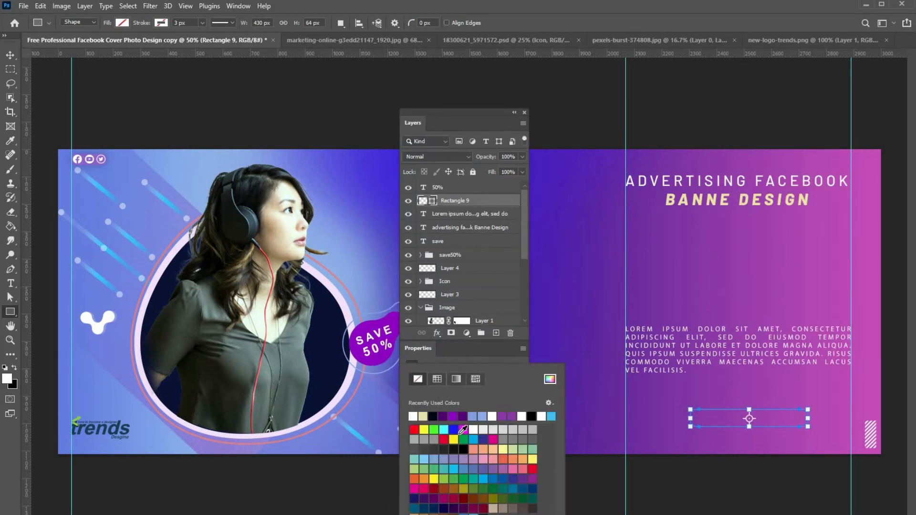
pyautogui.click(418, 416)
pyautogui.click(490, 352)
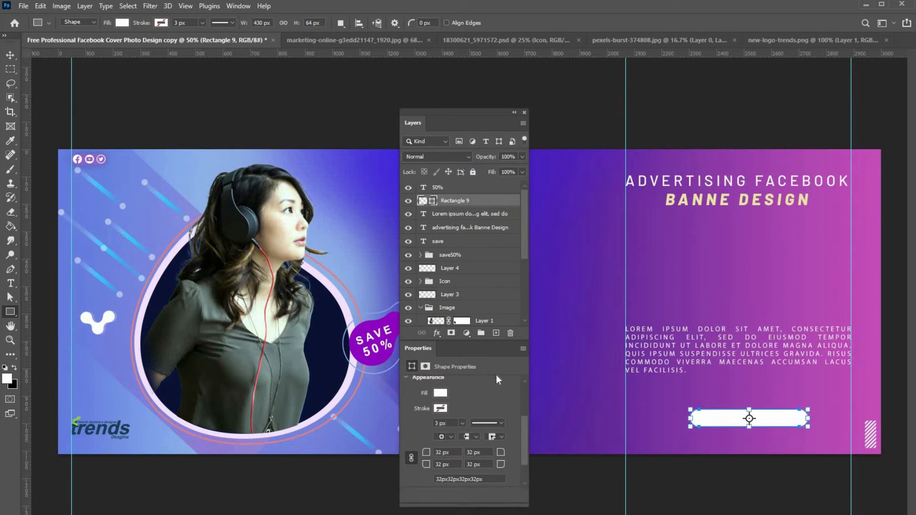
# Resize the white rounded rectangle to about 322 × 70 px.
pyautogui.hotkey('ctrl', 't')
pyautogui.moveTo(750, 410); pyautogui.dragTo(750, 401)
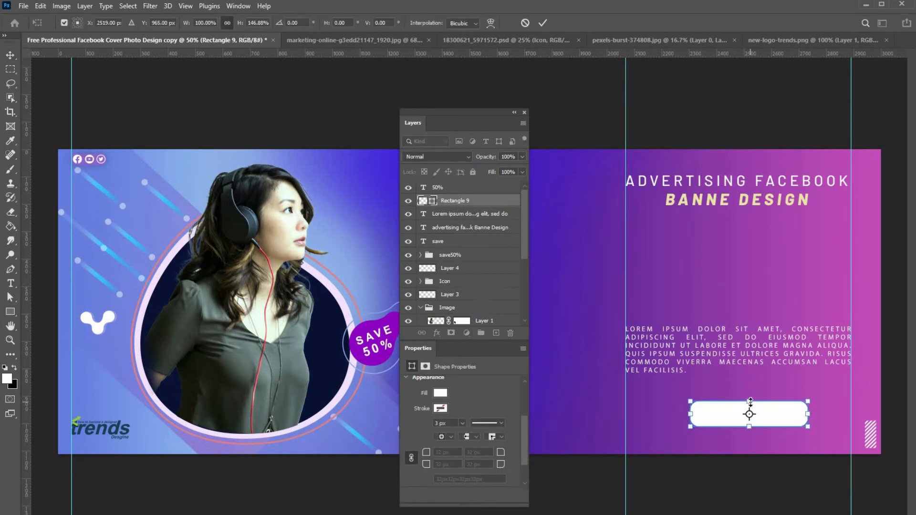
pyautogui.moveTo(806, 415)
pyautogui.mouseDown()
pyautogui.moveTo(756, 425)
pyautogui.moveTo(771, 425)
pyautogui.mouseUp()
pyautogui.press('Return')
# Centre the white rounded rectangle horizontally between the two guides framing the text.
pyautogui.press('m')
pyautogui.moveTo(626, 149)
pyautogui.mouseDown()
pyautogui.moveTo(754, 153)
pyautogui.moveTo(856, 455)
pyautogui.mouseUp()
pyautogui.click(10, 55)
pyautogui.click(250, 23)
pyautogui.hotkey('ctrl', 'd')
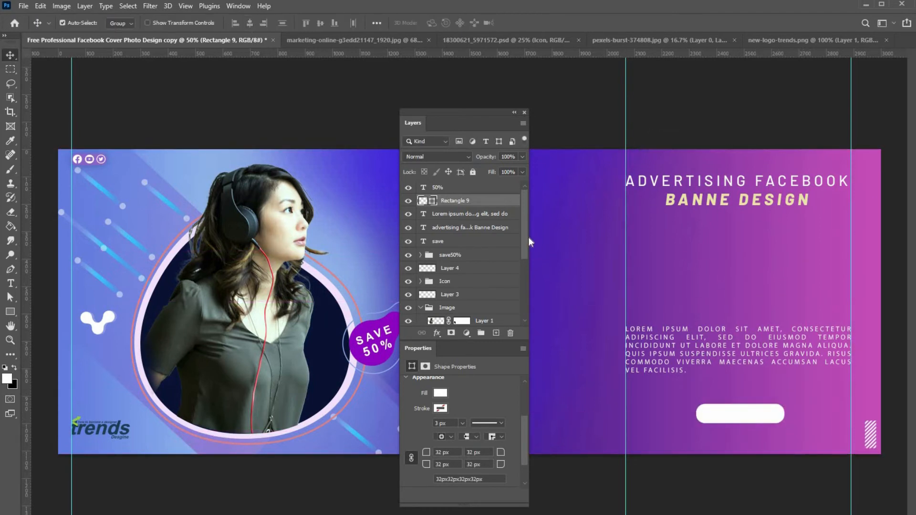
# Subtract a vertical strip of about 8 × 104 px from the white rounded rectangle, splitting off its right end.
pyautogui.press('u')
pyautogui.click(340, 22)
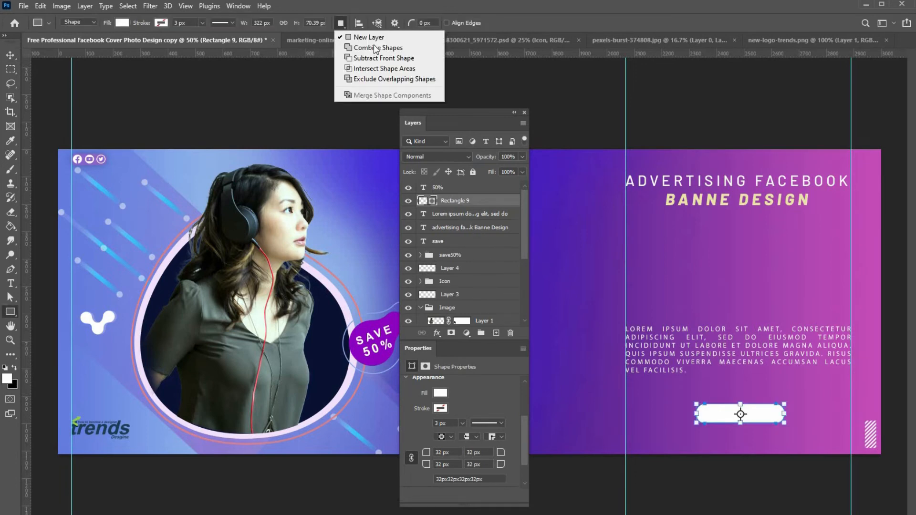
pyautogui.click(394, 59)
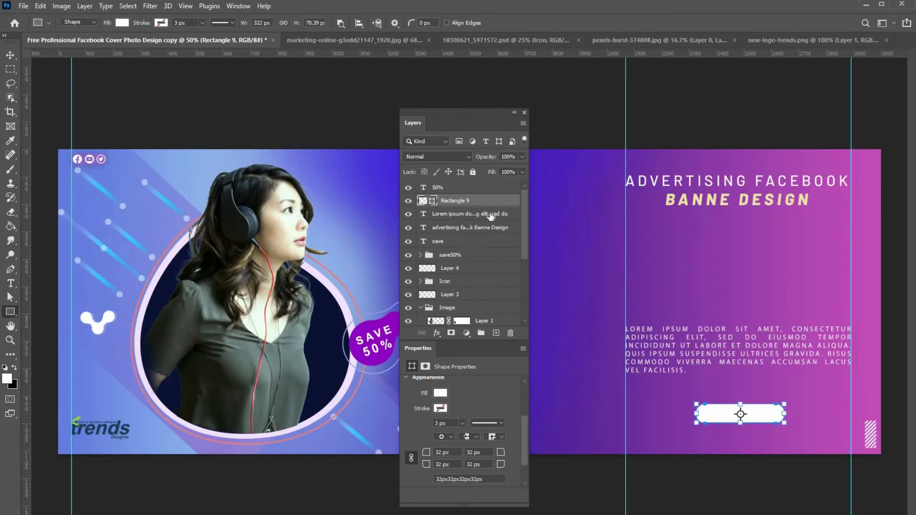
pyautogui.moveTo(763, 398); pyautogui.dragTo(765, 434)
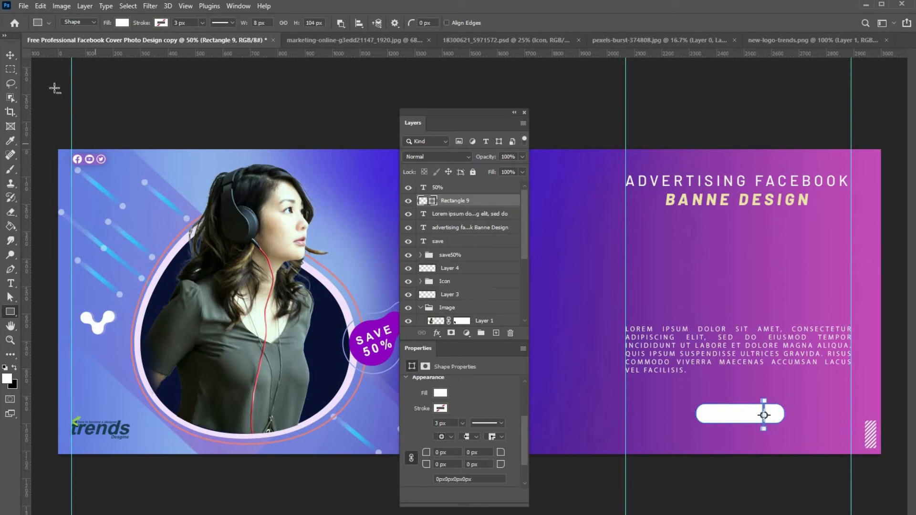
pyautogui.press('v')
# Add a "SHOP NOW" text label beside the white button shape.
pyautogui.press('z')
pyautogui.doubleClick(777, 419)
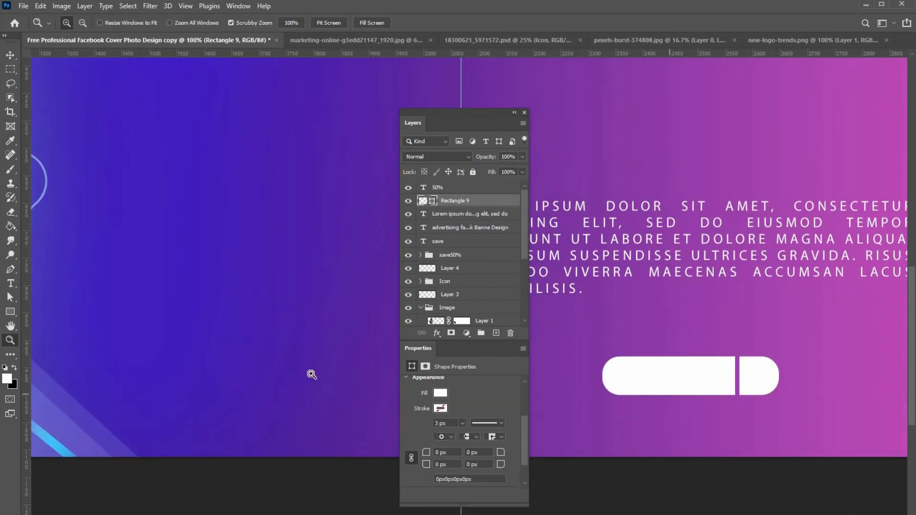
pyautogui.click(15, 288)
pyautogui.click(561, 368)
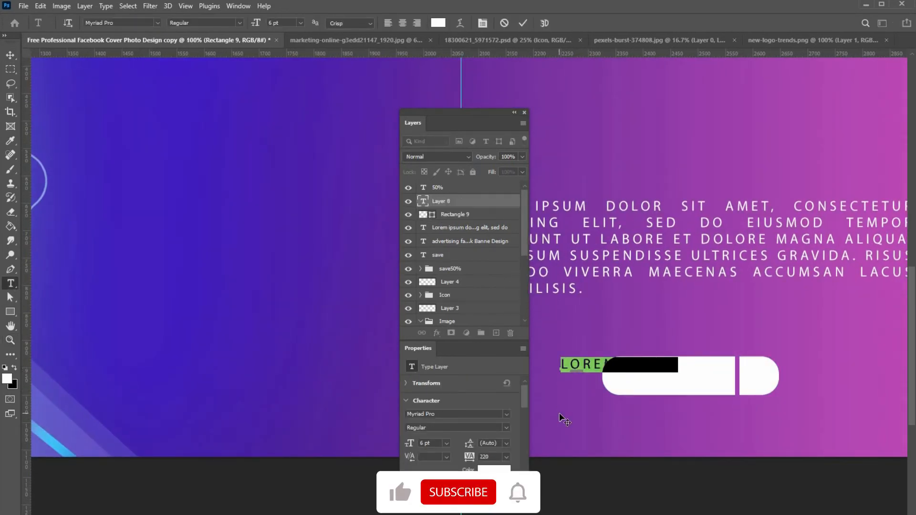
pyautogui.write('SHO')
pyautogui.write('P')
pyautogui.press('BackSpace')
pyautogui.write('OPNOW')
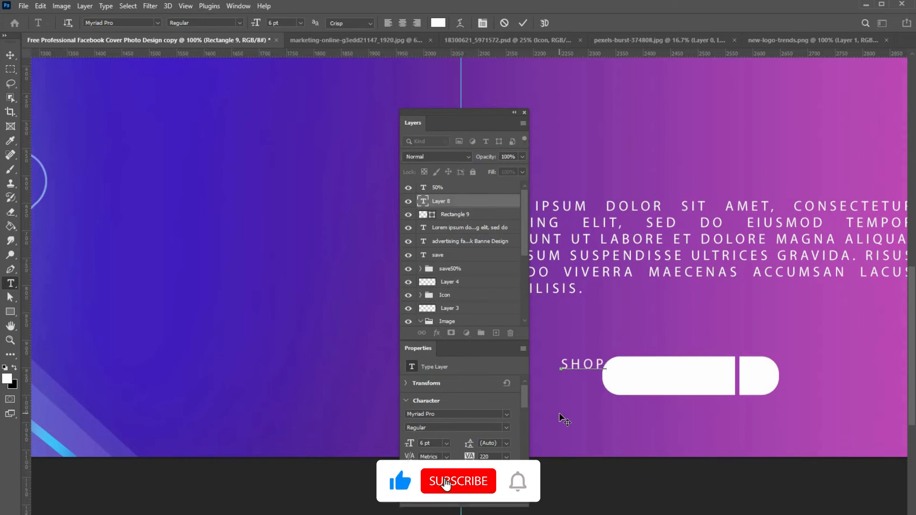
# Try setting the label's colour to black and retype its wording as SHOP NOW.
pyautogui.hotkey('ctrl', 'a')
pyautogui.click(438, 23)
pyautogui.write('000000')
pyautogui.press('Return')
pyautogui.hotkey('ctrl', 'a')
pyautogui.write('S')
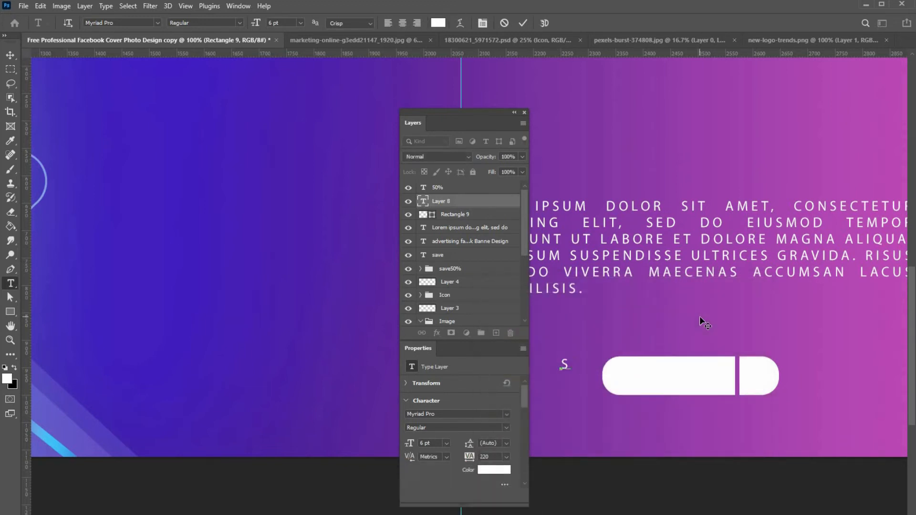
pyautogui.write('HOPNOW')
# Set the SHOP NOW label's font to Barlow Medium Italic.
pyautogui.hotkey('ctrl', 'a')
pyautogui.click(205, 23)
pyautogui.click(200, 85)
pyautogui.click(157, 23)
pyautogui.moveTo(297, 229); pyautogui.dragTo(292, 50)
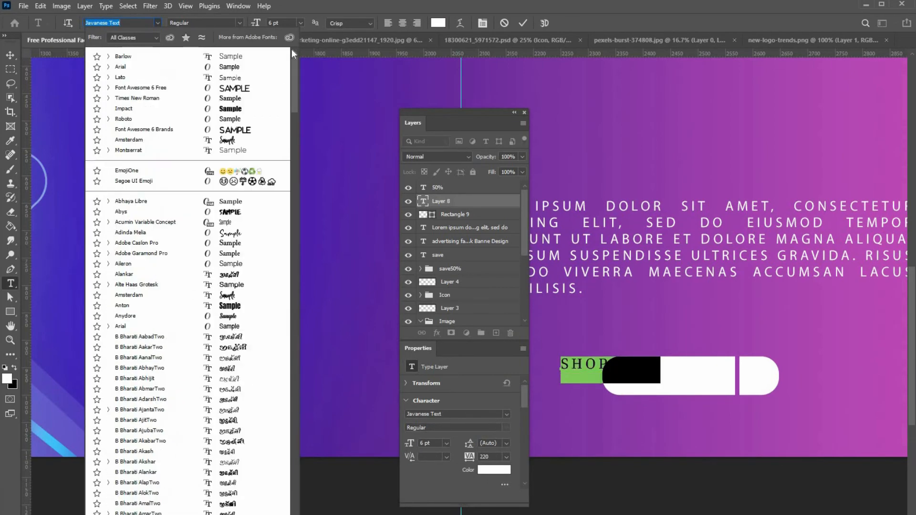
pyautogui.click(132, 55)
pyautogui.click(206, 22)
pyautogui.click(206, 116)
pyautogui.hotkey('ctrl', 'Return')
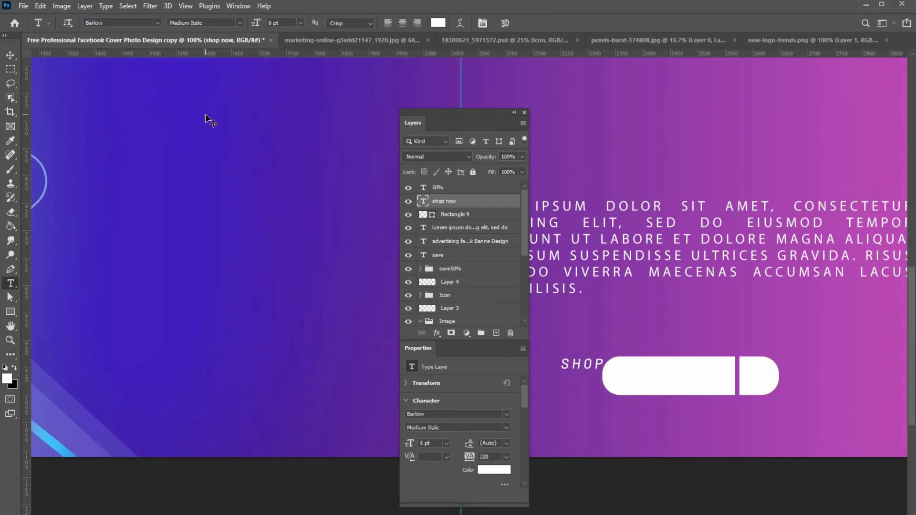
# Colour the SHOP NOW label black (000000) and place it inside the wider section of the white button.
pyautogui.hotkey('ctrl', ']')
pyautogui.hotkey('ctrl', 'a')
pyautogui.click(438, 23)
pyautogui.moveTo(557, 370); pyautogui.dragTo(630, 454)
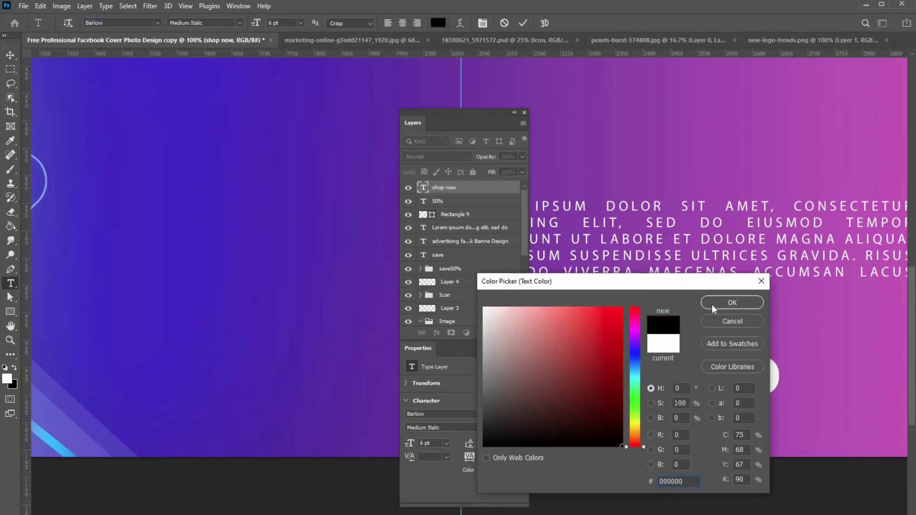
pyautogui.click(711, 304)
pyautogui.hotkey('ctrl', 'Return')
pyautogui.moveTo(591, 369); pyautogui.dragTo(692, 394)
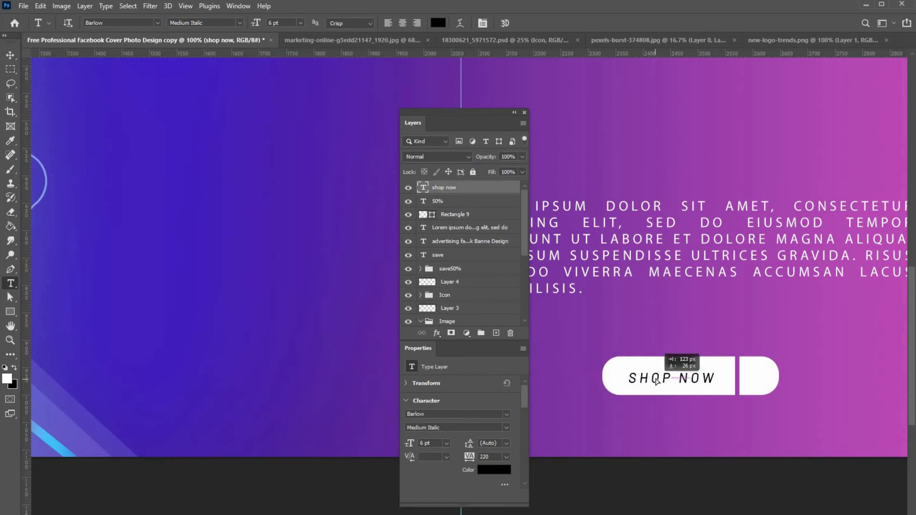
# Set the SHOP NOW label to 7 pt Barlow Bold.
pyautogui.click(659, 377)
pyautogui.hotkey('ctrl', 'a')
pyautogui.hotkey('ctrl', 'shift', '.')
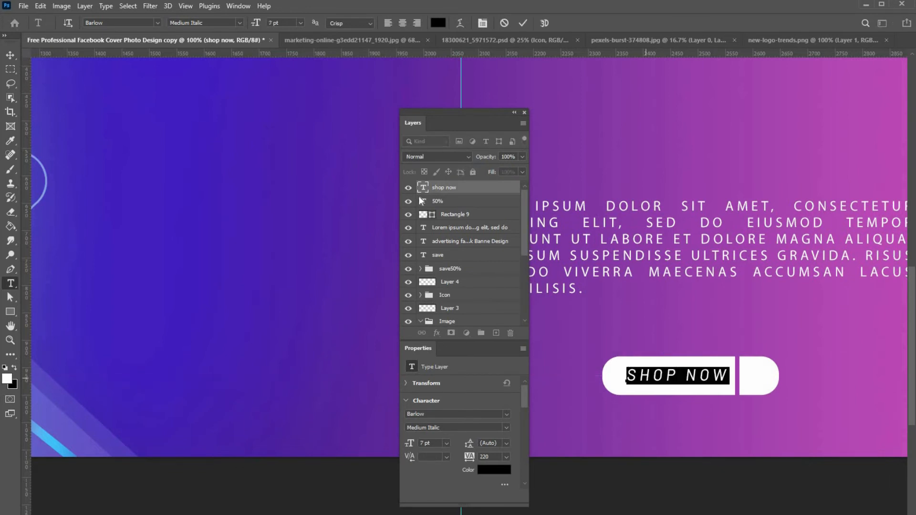
pyautogui.click(239, 24)
pyautogui.click(211, 137)
pyautogui.hotkey('ctrl', 'Return')
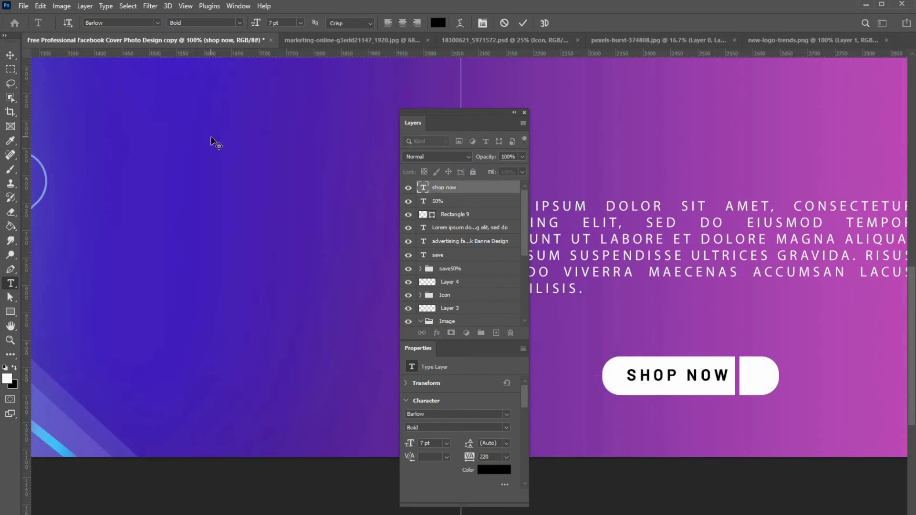
# Nudge the SHOP NOW label slightly left within the wider section of the white button.
pyautogui.hotkey('ctrl', 'Left')
pyautogui.hotkey('ctrl', 'Left')
pyautogui.hotkey('ctrl', 'Left')
pyautogui.hotkey('ctrl', 'Left')
pyautogui.hotkey('ctrl', 'Left')
pyautogui.hotkey('ctrl', 'Left')
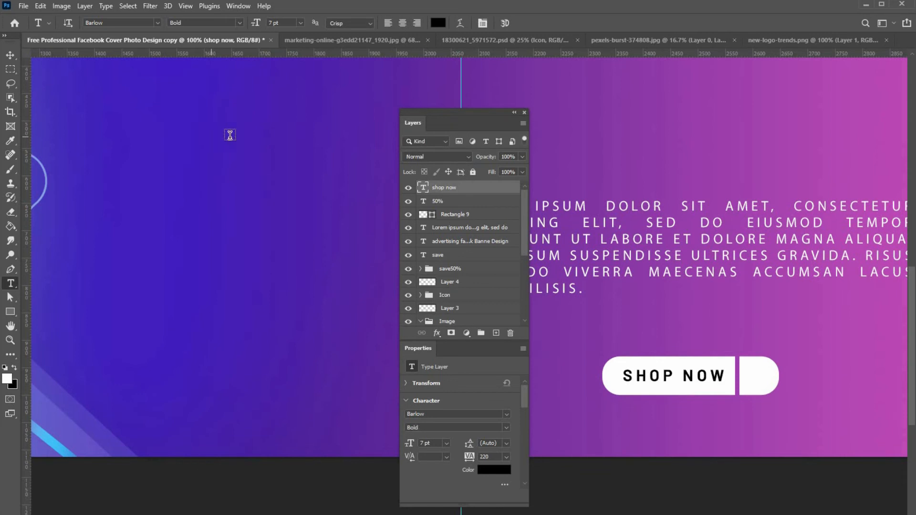
# Draw a black right-pointing arrow custom shape, about 35 by 38 px, in the button's narrow section.
pyautogui.rightClick(11, 312)
pyautogui.click(54, 358)
pyautogui.moveTo(746, 367); pyautogui.dragTo(775, 390)
pyautogui.click(125, 22)
pyautogui.click(56, 78)
pyautogui.press('Return')
pyautogui.click(524, 113)
pyautogui.click(13, 340)
pyautogui.rightClick(232, 299)
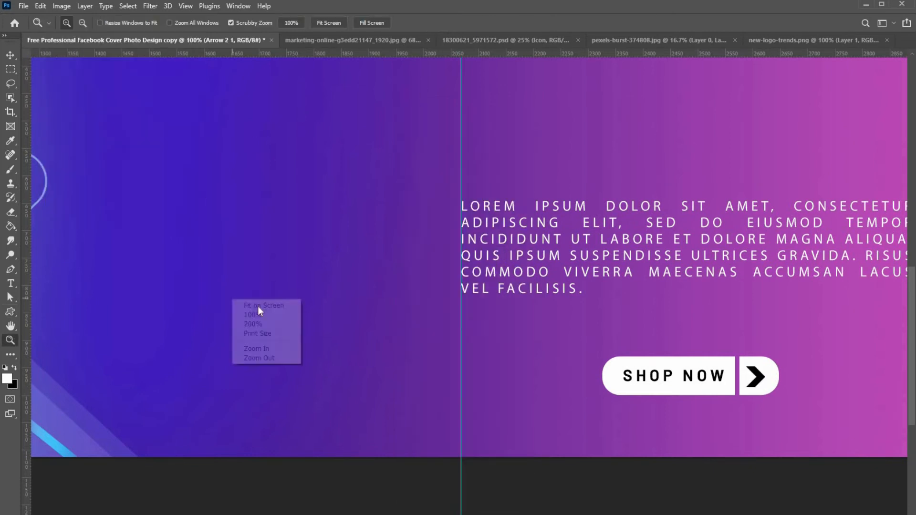
pyautogui.click(260, 306)
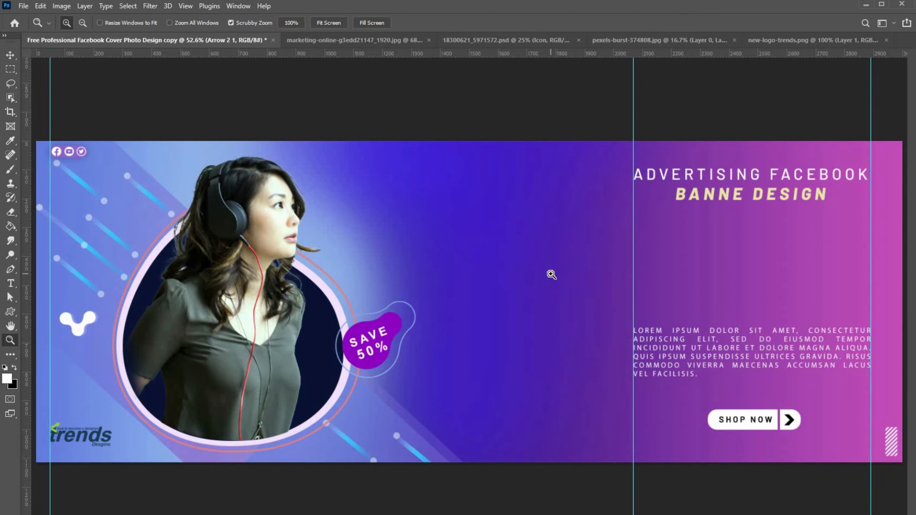
# On a new layer, stamp the dot-grid brush at 300 px near the cover's centre and at 125 px in its upper-right corner.
pyautogui.click(12, 311)
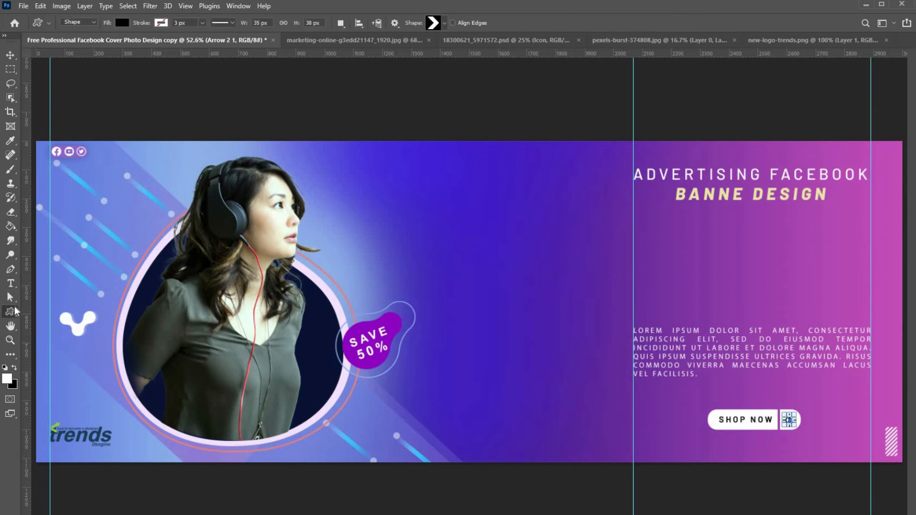
pyautogui.click(10, 169)
pyautogui.click(79, 23)
pyautogui.scroll(2, 89, 173)
pyautogui.click(89, 173)
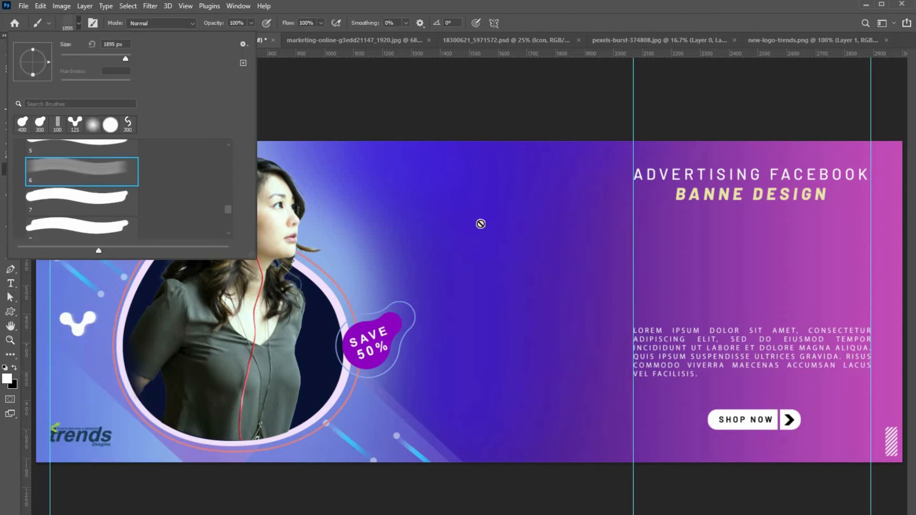
pyautogui.click(560, 10)
pyautogui.press('F7')
pyautogui.click(496, 333)
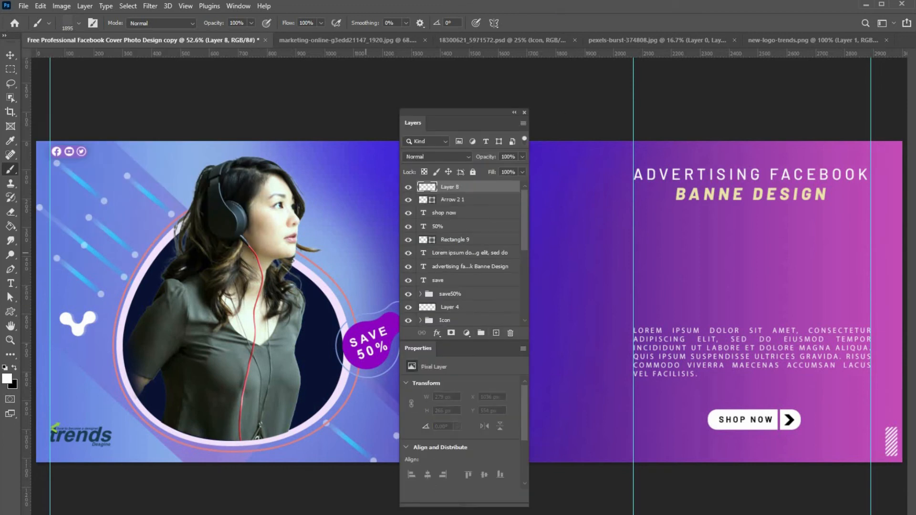
pyautogui.moveTo(458, 112); pyautogui.dragTo(232, 132)
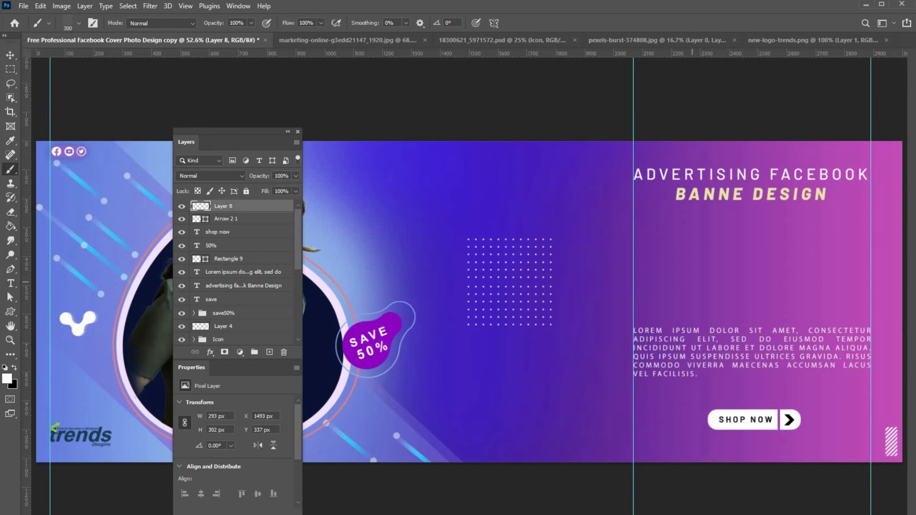
pyautogui.press(']')
pyautogui.press(']')
pyautogui.click(867, 153)
# Copy the phone icon and its ellipse from 18300621_5971572.psd into the lower centre of the cover design.
pyautogui.click(765, 42)
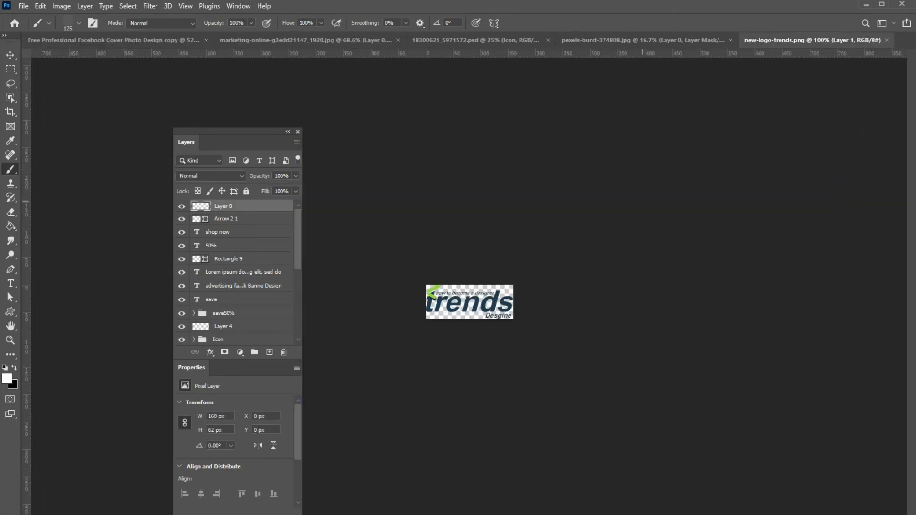
pyautogui.click(659, 41)
pyautogui.click(474, 40)
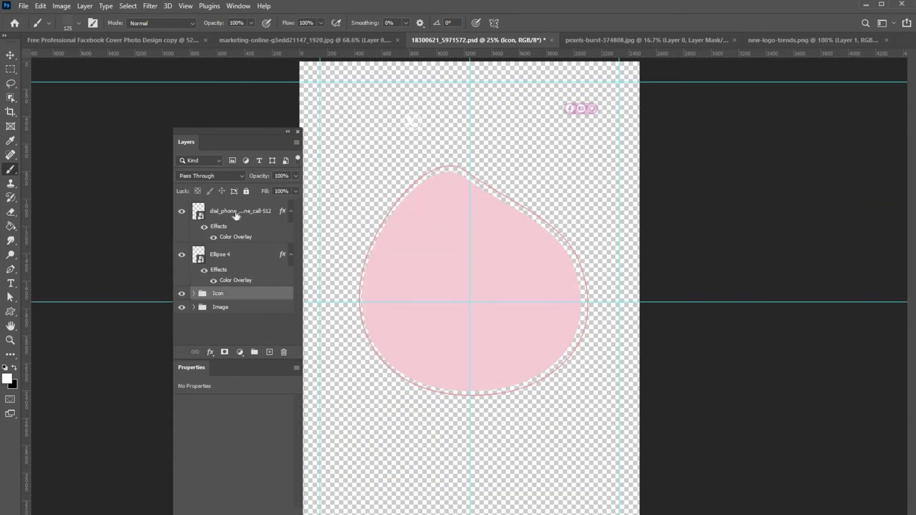
pyautogui.click(237, 216)
pyautogui.keyDown('shift'); pyautogui.click(255, 259); pyautogui.keyUp('shift')
pyautogui.press('v')
pyautogui.moveTo(413, 122); pyautogui.dragTo(483, 416)
# Adjust the phone icon's size and position near the cover's lower edge, and group its two layers.
pyautogui.hotkey('ctrl', 't')
pyautogui.press('Return')
pyautogui.hotkey('ctrl', 'shift', 'Up')
pyautogui.hotkey('ctrl', 'shift', 'Up')
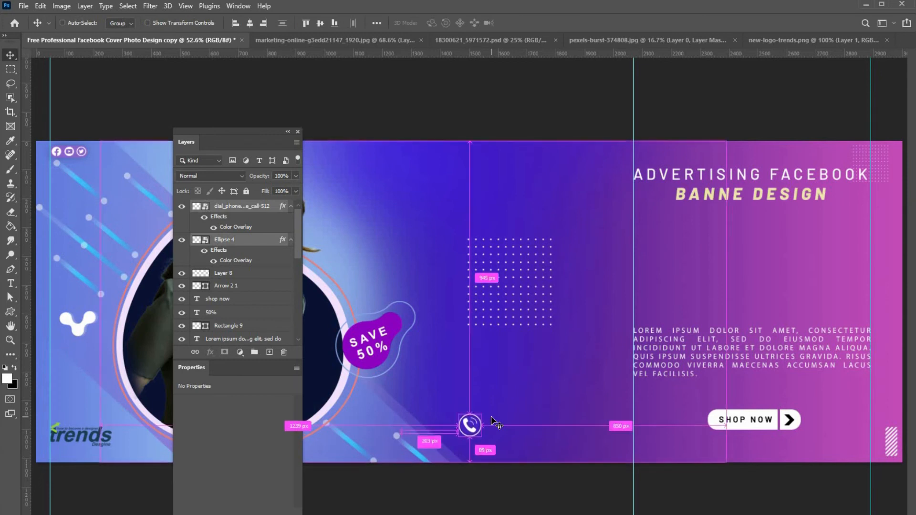
pyautogui.hotkey('ctrl', 'shift', 'Up')
pyautogui.hotkey('ctrl', 'Left')
pyautogui.hotkey('ctrl', 'Left')
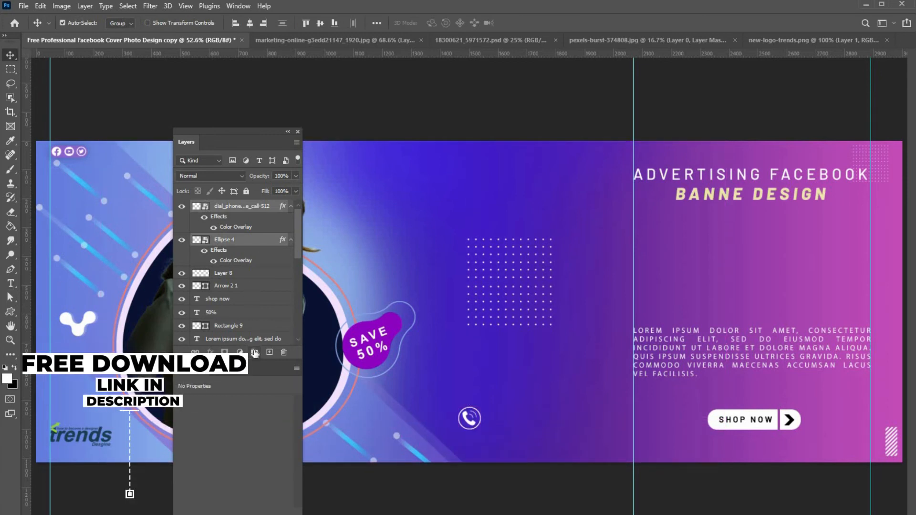
pyautogui.hotkey('ctrl', 'g')
# Add a white (ffffff) CONTACT US label beside the upper half of the phone icon.
pyautogui.press('t')
pyautogui.click(510, 416)
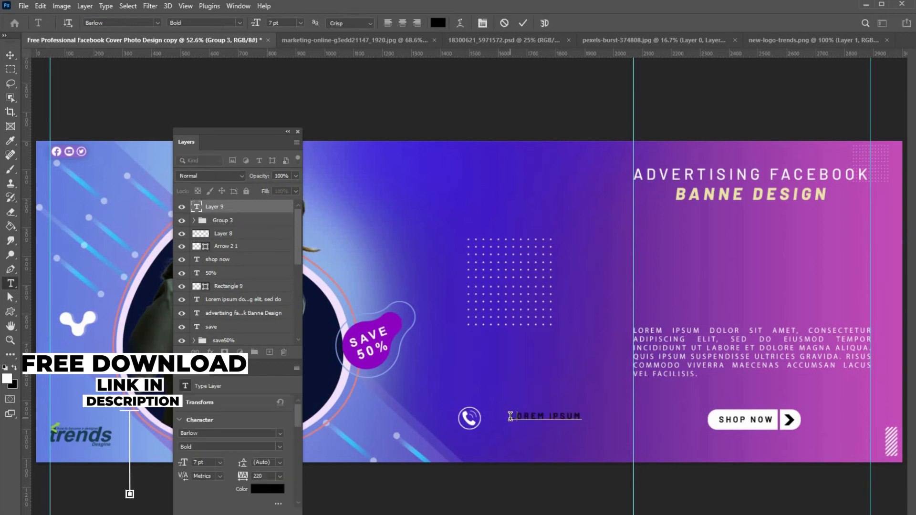
pyautogui.write('CONTACT US')
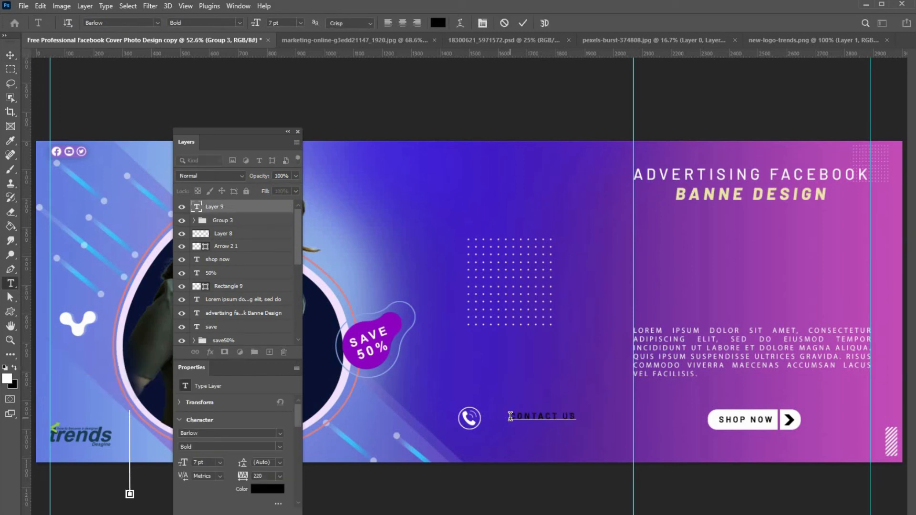
pyautogui.hotkey('ctrl', 'a')
pyautogui.click(437, 24)
pyautogui.write('ffffff')
pyautogui.click(732, 303)
pyautogui.hotkey('ctrl', 'Return')
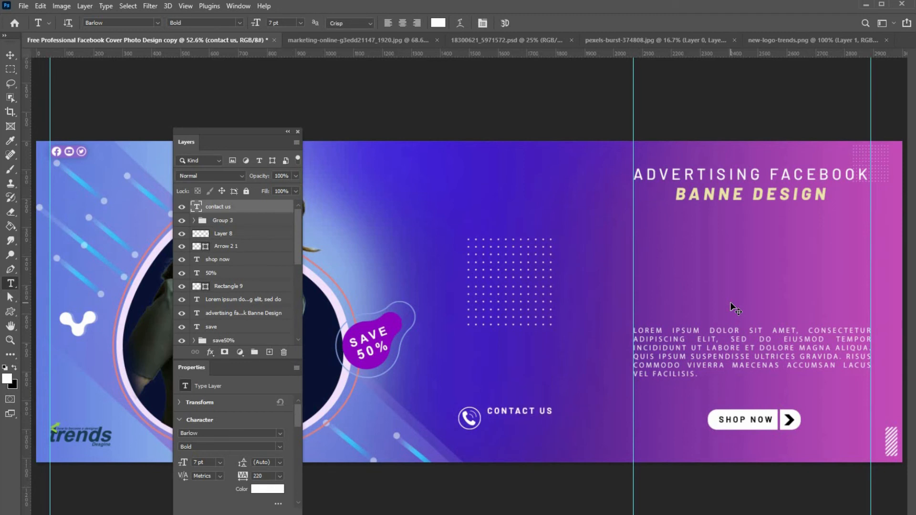
# Duplicate the CONTACT US label directly below itself and replace the copy's wording with the phone number.
pyautogui.moveTo(535, 413); pyautogui.dragTo(535, 426)
pyautogui.click(535, 425)
pyautogui.hotkey('ctrl', 'a')
pyautogui.write('9')
pyautogui.hotkey('ctrl', 'Return')
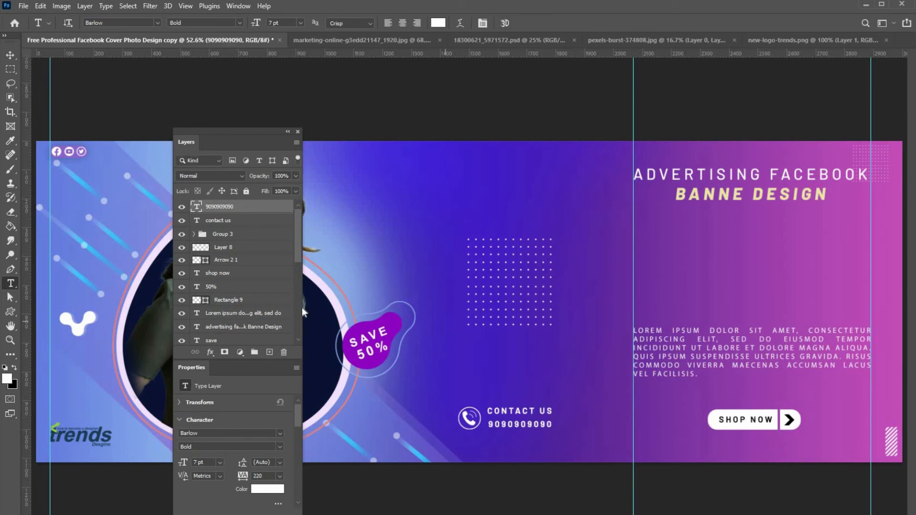
pyautogui.moveTo(421, 453); pyautogui.dragTo(427, 442)
pyautogui.hotkey('ctrl', 'z')
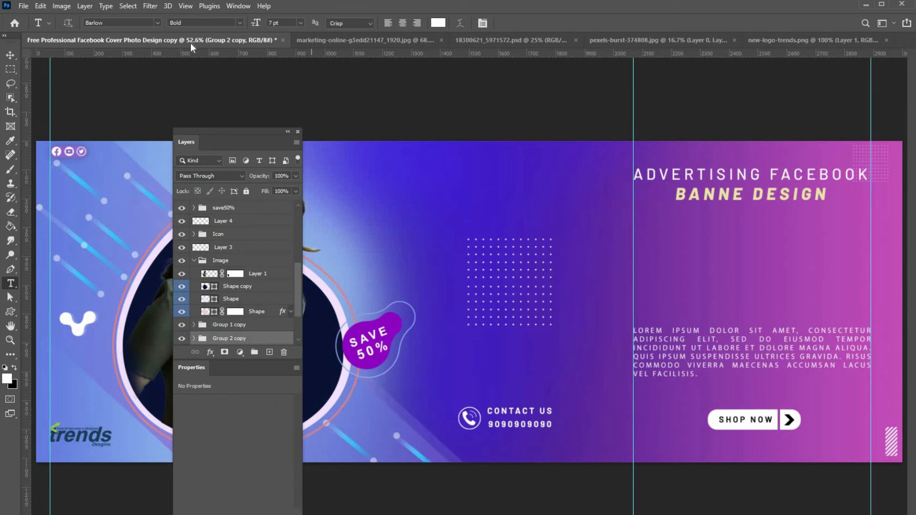
pyautogui.click(11, 55)
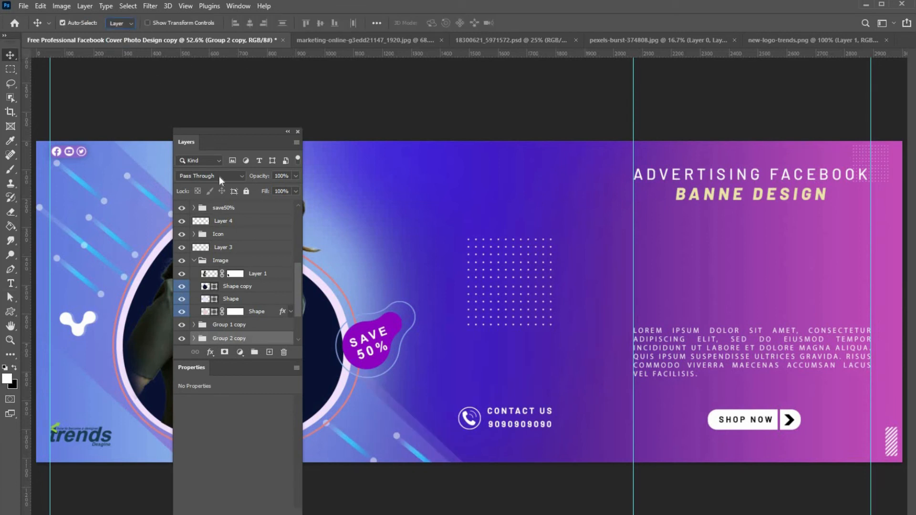
pyautogui.moveTo(417, 453); pyautogui.dragTo(422, 449)
pyautogui.hotkey('ctrl', 'z')
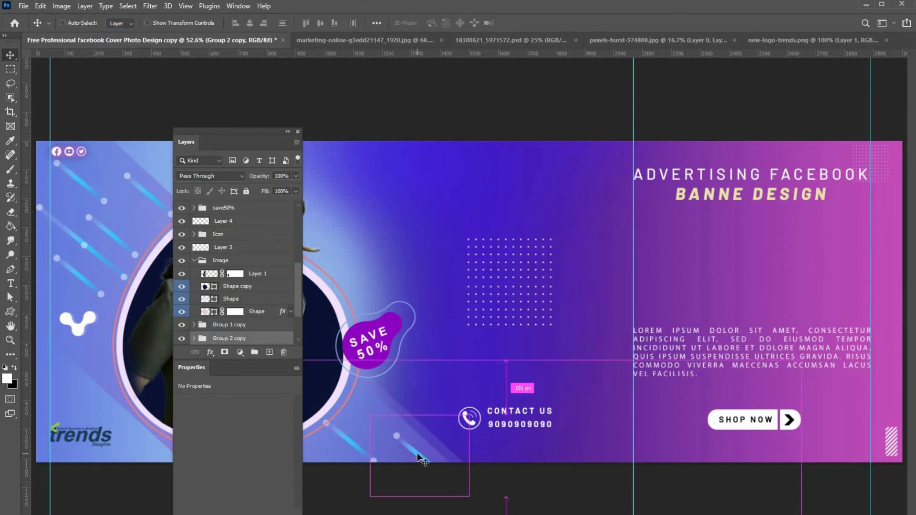
pyautogui.click(62, 23)
pyautogui.moveTo(412, 453); pyautogui.dragTo(499, 229)
pyautogui.hotkey('ctrl', 'z')
# Duplicate the blue gradient bar from the cover's lower edge to below the headline and rotate the copy to nearly horizontal, about -91°.
pyautogui.click(416, 455)
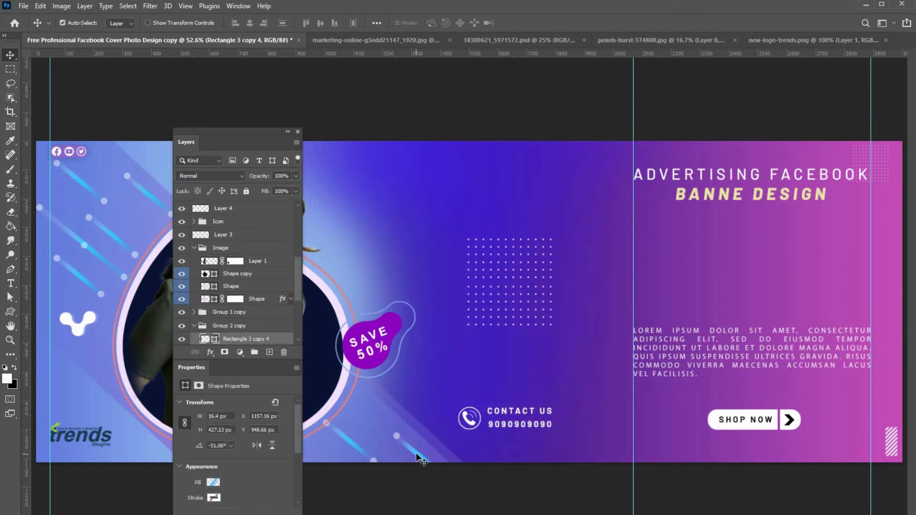
pyautogui.hotkey('ctrl', 'alt', 't')
pyautogui.moveTo(429, 454)
pyautogui.mouseDown()
pyautogui.moveTo(743, 241)
pyautogui.moveTo(745, 254)
pyautogui.mouseUp()
pyautogui.press('Return')
pyautogui.hotkey('ctrl', 't')
pyautogui.moveTo(796, 211); pyautogui.dragTo(753, 199)
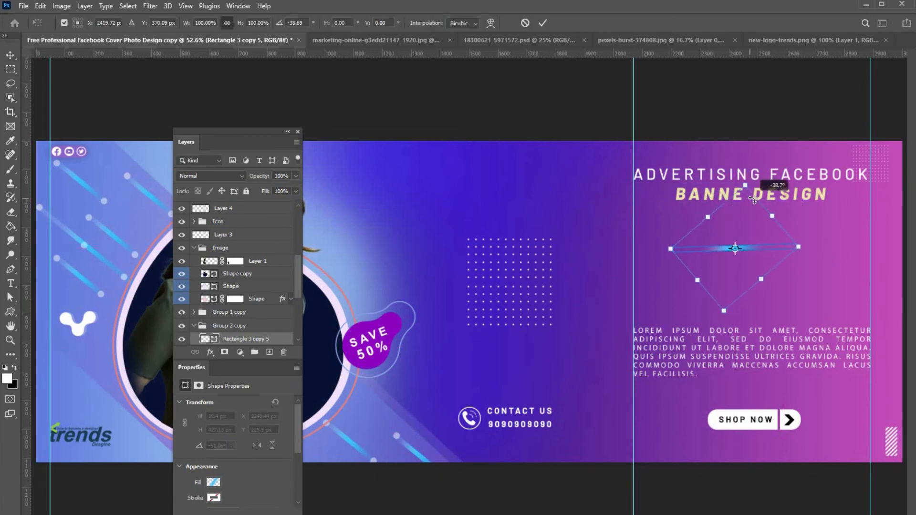
pyautogui.press('Return')
# Increase the gradient fill scale of the copied bar so its blue spreads along the whole length.
pyautogui.doubleClick(205, 339)
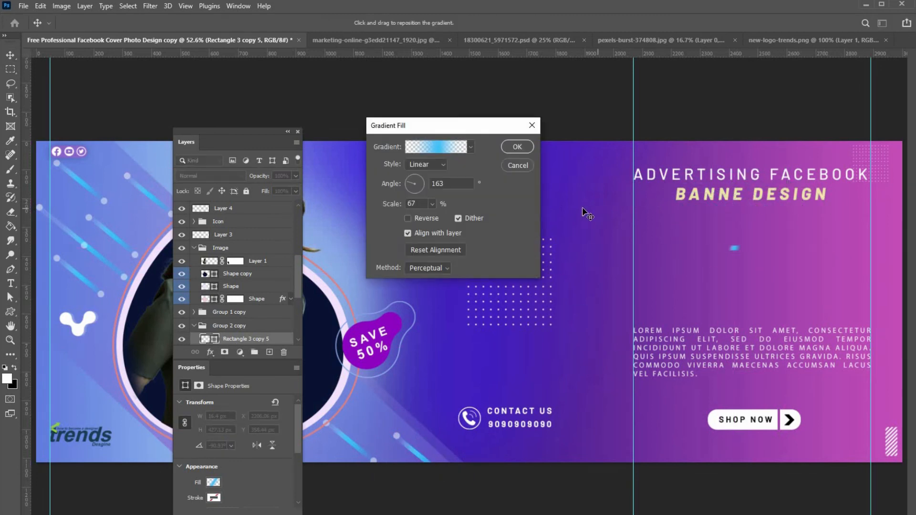
pyautogui.moveTo(432, 204)
pyautogui.mouseDown()
pyautogui.moveTo(454, 216)
pyautogui.moveTo(439, 219)
pyautogui.mouseUp()
pyautogui.press('Return')
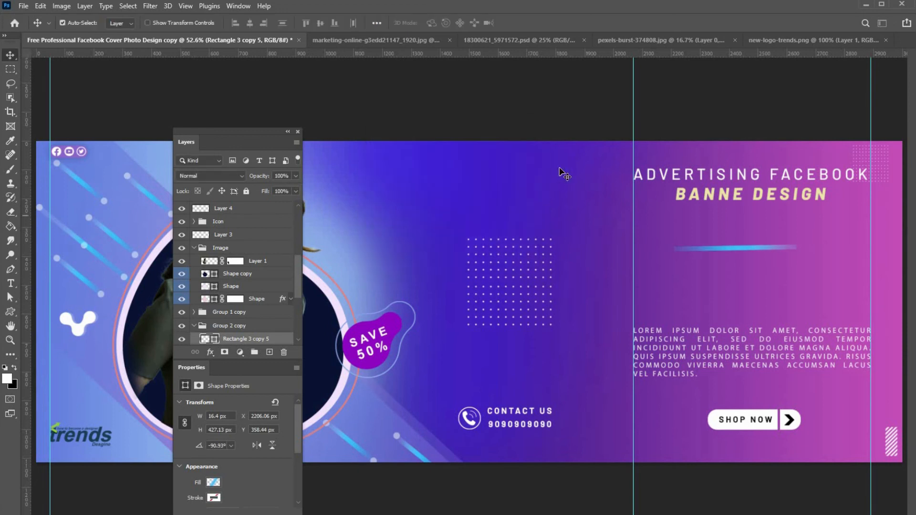
# Move the bar just under BANNE DESIGN, then duplicate it to the lower right and lengthen the copy to about 571 px.
pyautogui.moveTo(744, 247); pyautogui.dragTo(722, 217)
pyautogui.moveTo(716, 219); pyautogui.dragTo(821, 223)
pyautogui.hotkey('ctrl', 't')
pyautogui.moveTo(744, 225); pyautogui.dragTo(702, 226)
pyautogui.press('Return')
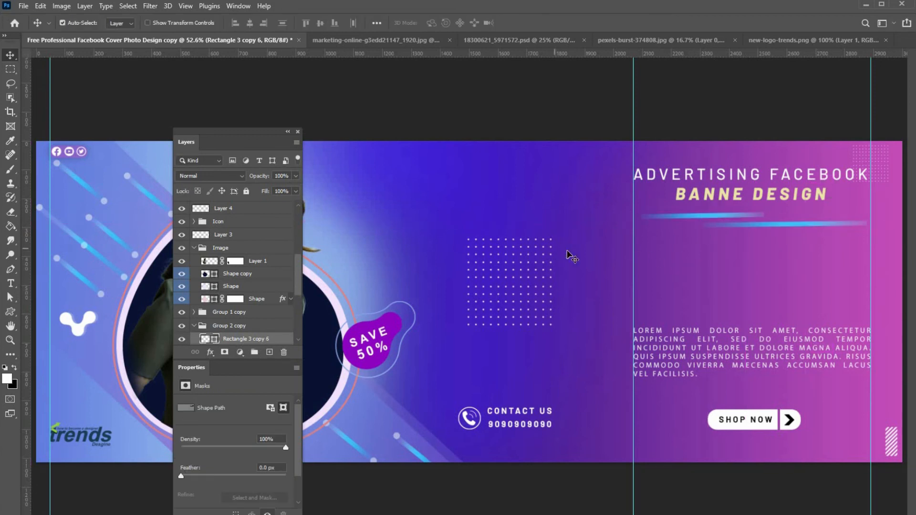
pyautogui.rightClick(10, 314)
pyautogui.click(50, 323)
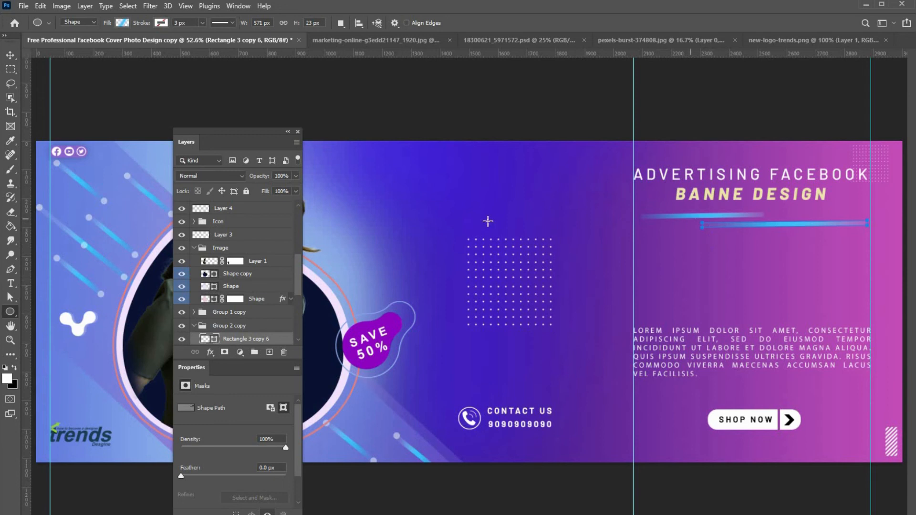
pyautogui.moveTo(687, 211); pyautogui.dragTo(697, 221)
pyautogui.click(122, 23)
pyautogui.scroll(-2, 113, 121)
pyautogui.click(524, 16)
pyautogui.hotkey('ctrl', 'z')
# On a new layer above the contact icon group, draw a white circle about 25 px wide on the upper blue bar.
pyautogui.scroll(5, 290, 260)
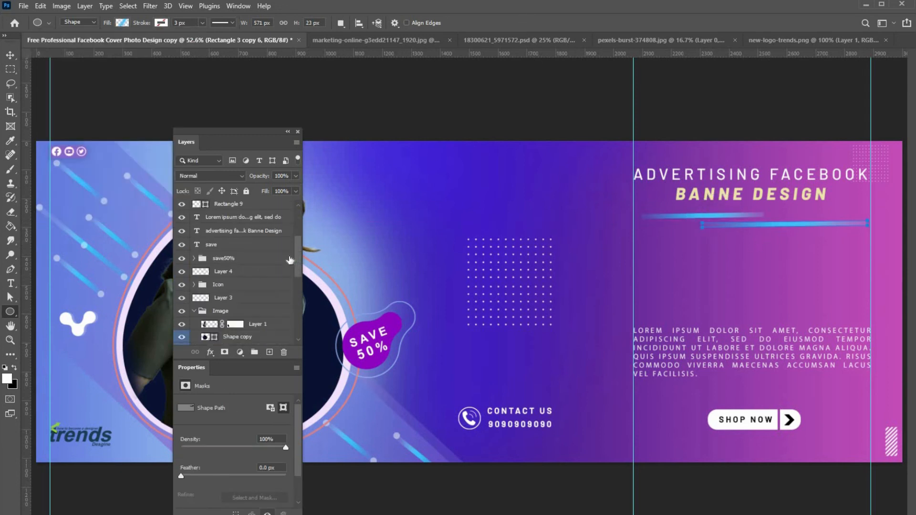
pyautogui.click(269, 352)
pyautogui.moveTo(687, 213); pyautogui.dragTo(693, 218)
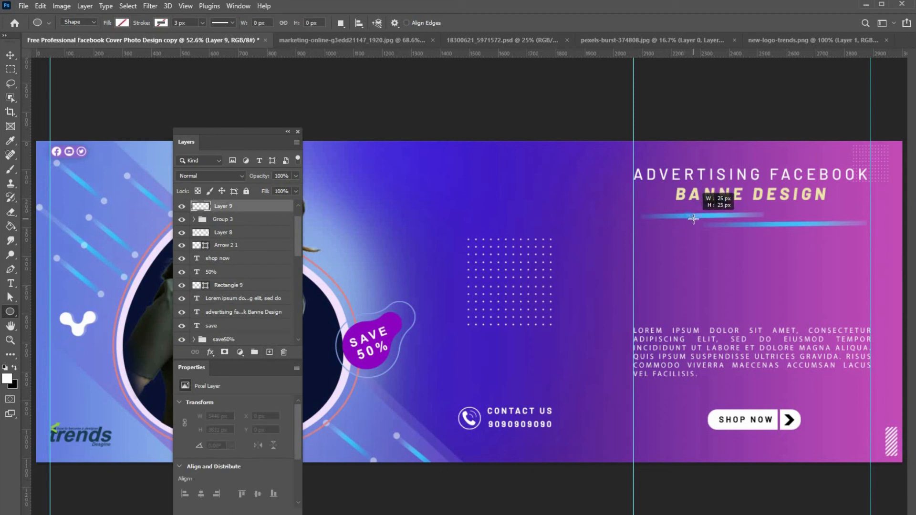
pyautogui.click(122, 23)
pyautogui.click(52, 82)
pyautogui.press('v')
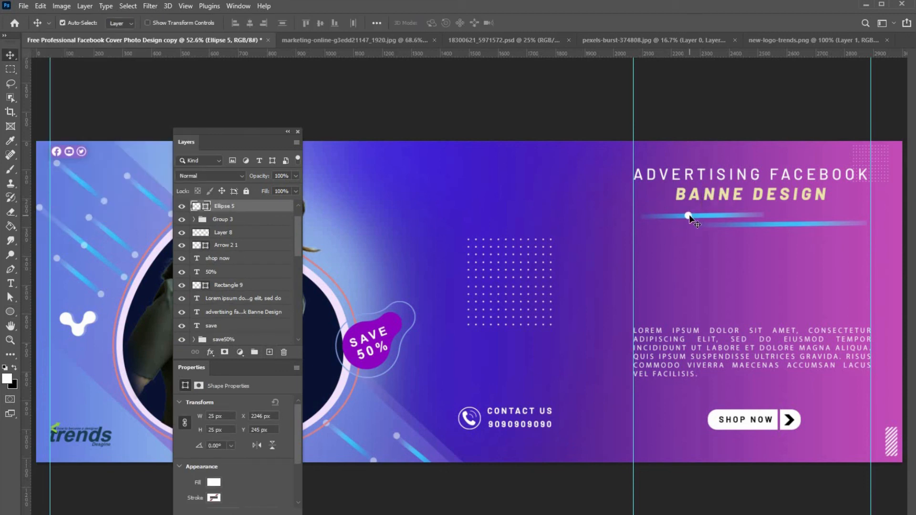
pyautogui.moveTo(691, 218); pyautogui.dragTo(691, 220)
# Duplicate the white circle three times, placing one more on the upper bar and two on the lower bar.
pyautogui.press('z')
pyautogui.click(745, 219)
pyautogui.click(749, 219)
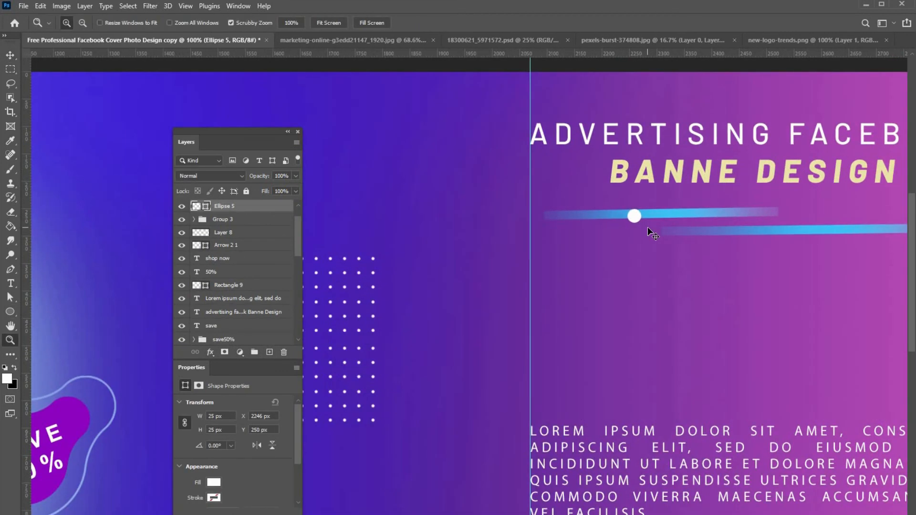
pyautogui.moveTo(637, 218); pyautogui.dragTo(848, 229)
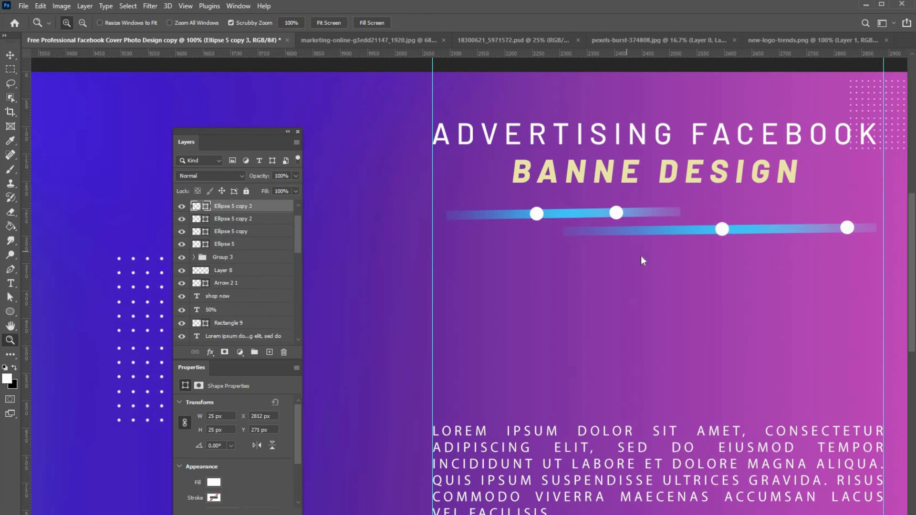
pyautogui.hotkey('ctrl', '0')
pyautogui.hotkey('ctrl', '-')
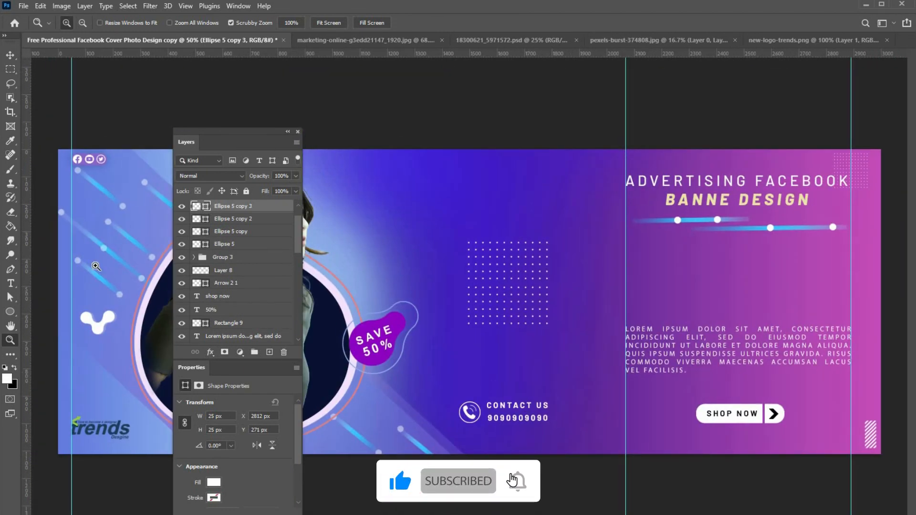
# On a new layer, draw a rectangle about 608 by 92 px between the blue bars and the paragraph.
pyautogui.hotkey('ctrl', 'shift', 'alt', 'n')
pyautogui.rightClick(10, 312)
pyautogui.click(60, 311)
pyautogui.moveTo(661, 266); pyautogui.dragTo(827, 292)
pyautogui.hotkey('ctrl', 'd')
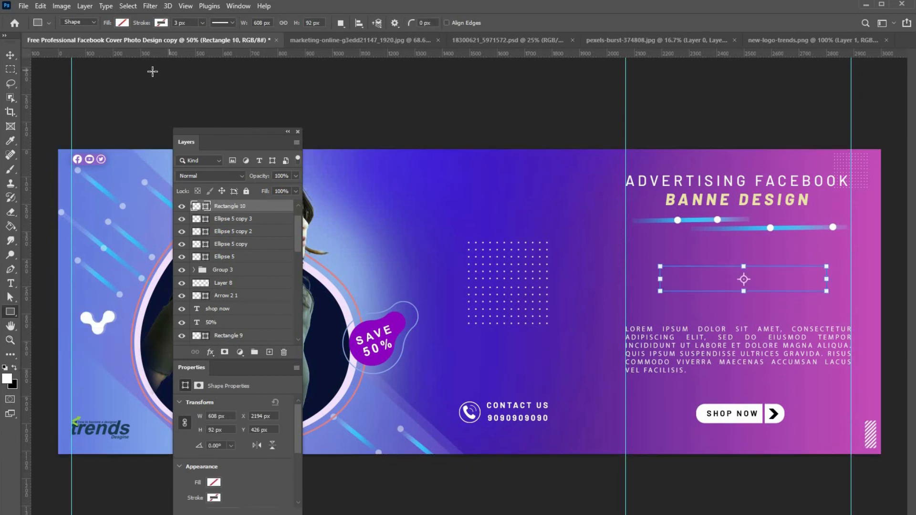
# Round the new rectangle's corners to 46 px and fill it with the orange-yellow-orange gradient preset at a 0° angle.
pyautogui.scroll(-3, 229, 446)
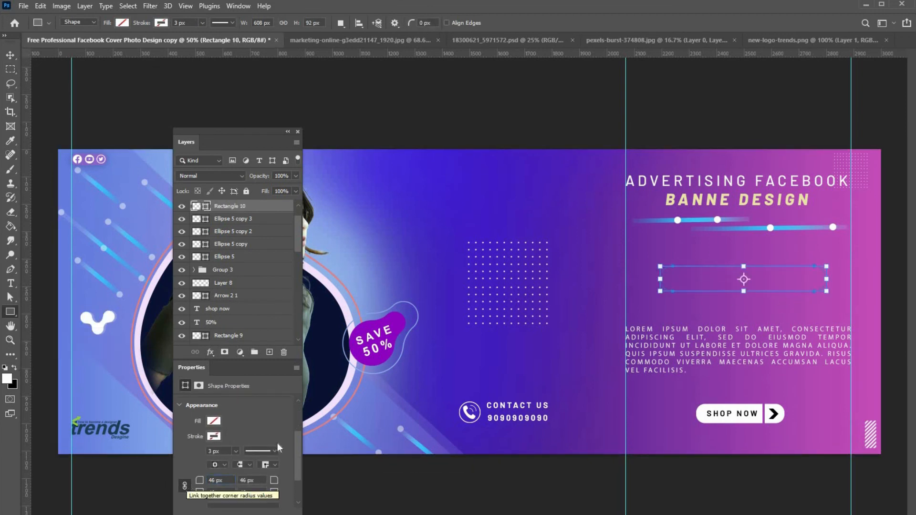
pyautogui.click(214, 421)
pyautogui.click(230, 379)
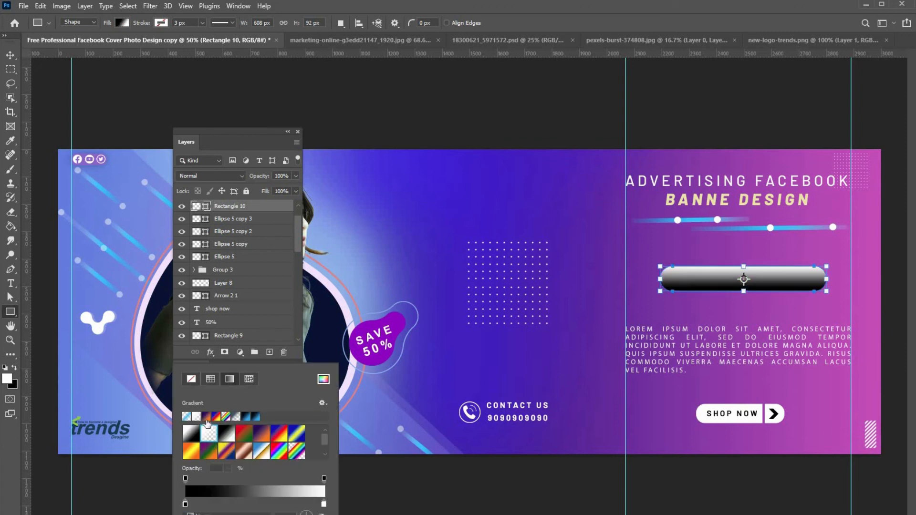
pyautogui.click(214, 418)
pyautogui.click(191, 448)
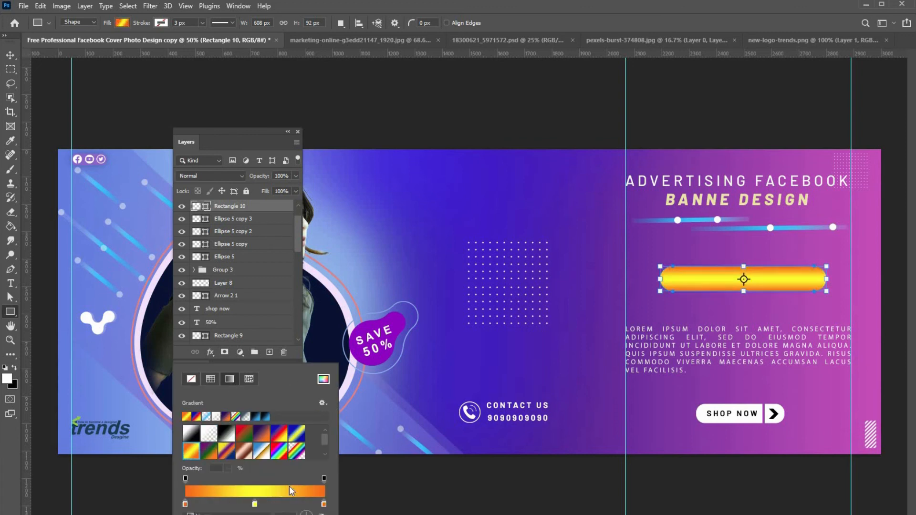
pyautogui.write('0')
# Recolour the rectangle's gradient with colours sampled from the banner: pink for the middle stop and purple for both end stops.
pyautogui.doubleClick(255, 505)
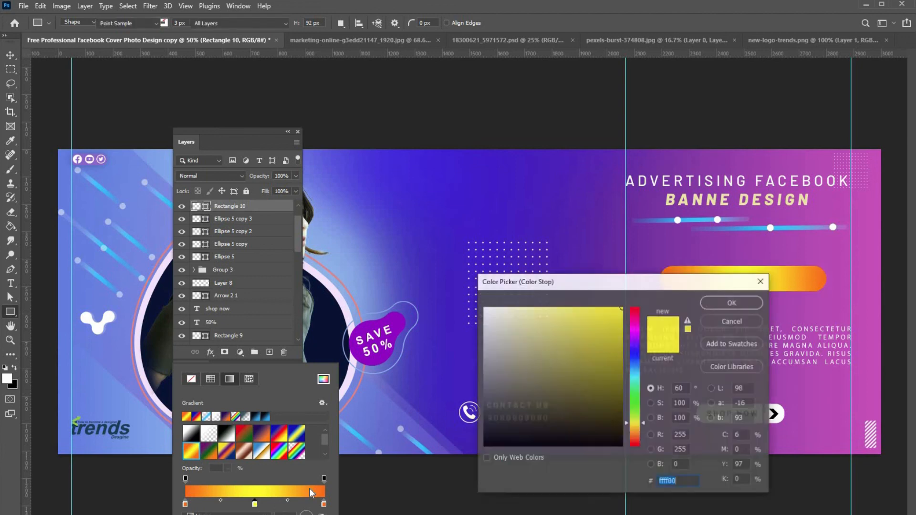
pyautogui.click(830, 308)
pyautogui.click(733, 303)
pyautogui.doubleClick(324, 505)
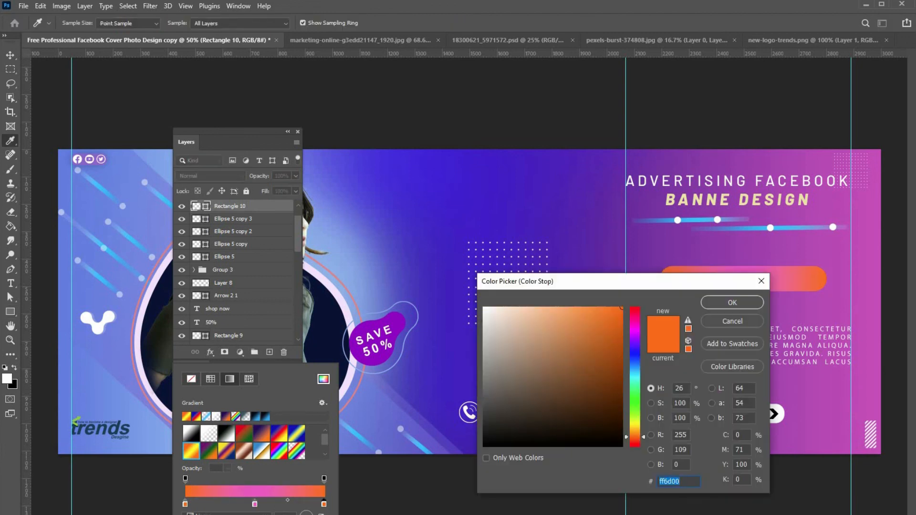
pyautogui.click(606, 255)
pyautogui.click(733, 304)
pyautogui.doubleClick(186, 505)
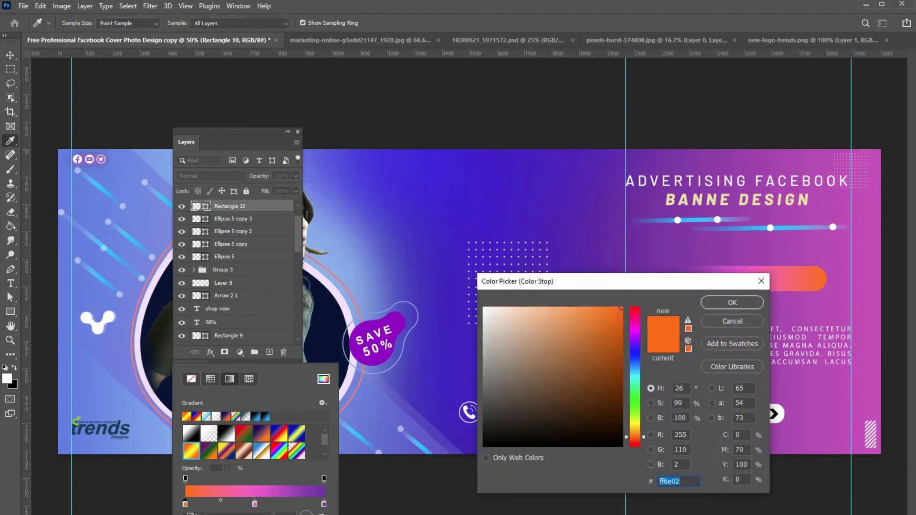
pyautogui.click(604, 255)
pyautogui.press('Return')
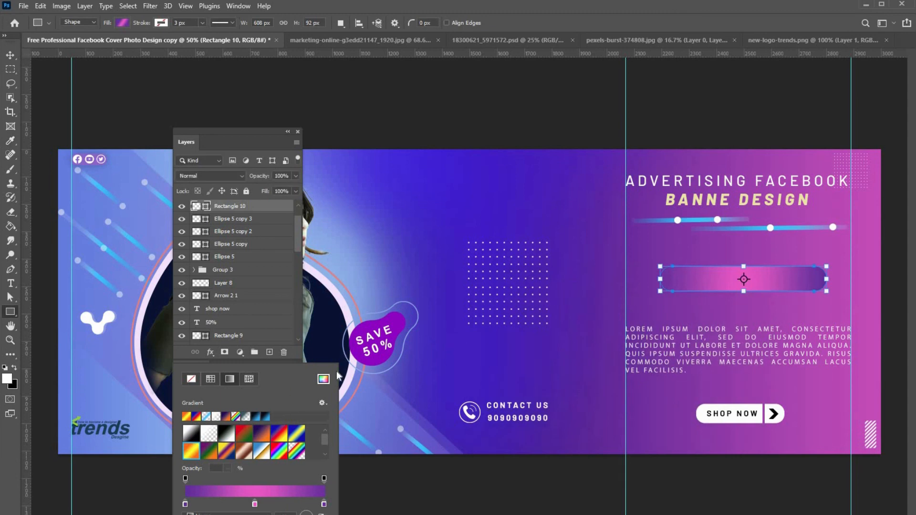
# Add a drop shadow to the gradient pill with 100% opacity, 0% spread, a short distance and a soft blur size.
pyautogui.click(210, 354)
pyautogui.click(235, 467)
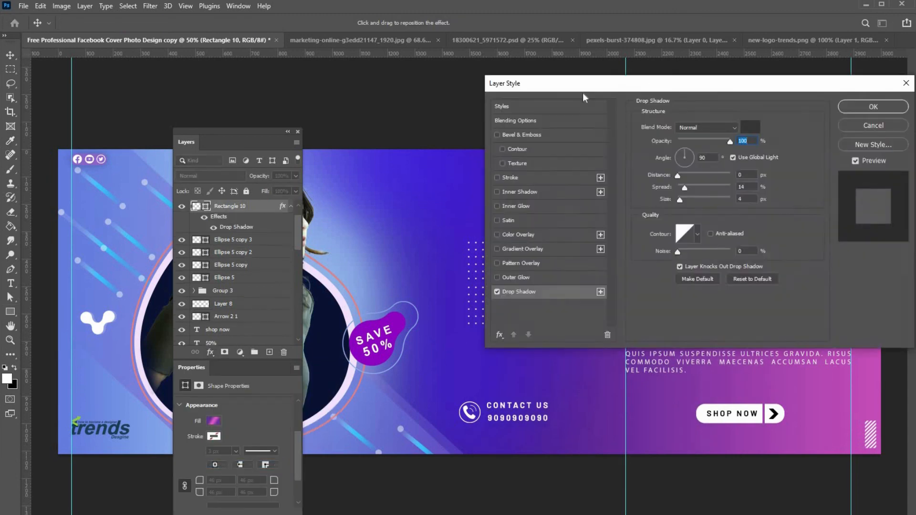
pyautogui.moveTo(650, 91); pyautogui.dragTo(259, 103)
pyautogui.moveTo(736, 298); pyautogui.dragTo(737, 303)
pyautogui.moveTo(305, 196)
pyautogui.mouseDown()
pyautogui.moveTo(280, 197)
pyautogui.moveTo(296, 209)
pyautogui.mouseUp()
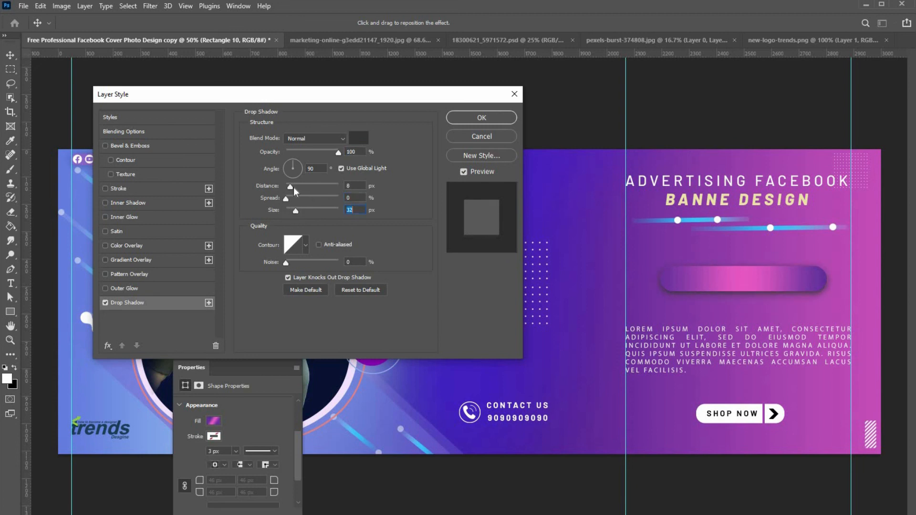
pyautogui.click(290, 187)
pyautogui.moveTo(294, 210); pyautogui.dragTo(290, 210)
pyautogui.press('Return')
# Add a white text line reading "FREE DISCOUNT OFFER" in the empty area above the dot grid.
pyautogui.click(10, 283)
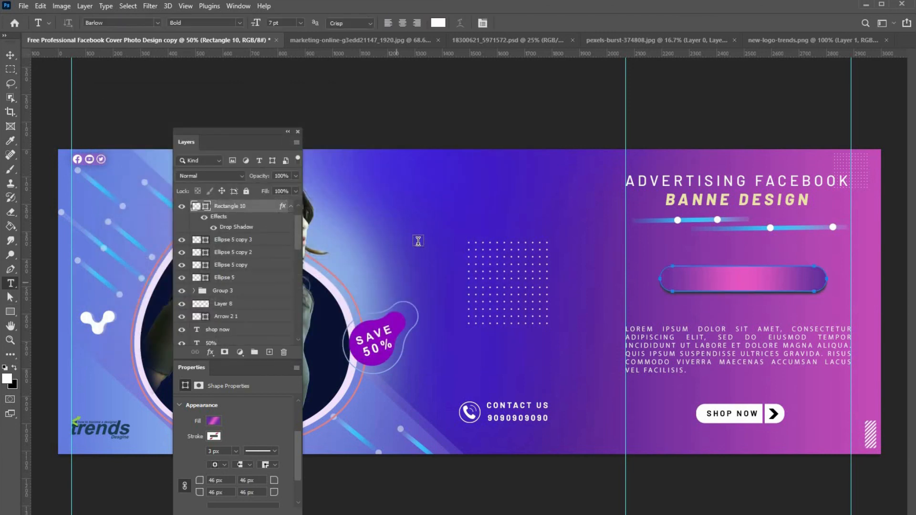
pyautogui.click(421, 228)
pyautogui.write('FREE')
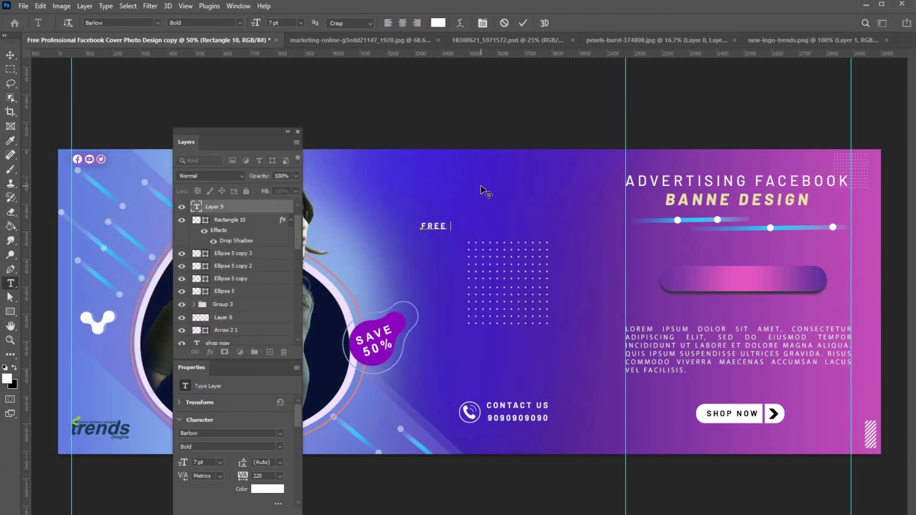
pyautogui.write(' DISCOUNT OFFER')
pyautogui.hotkey('ctrl', 'Return')
# Move the FREE DISCOUNT OFFER text onto the gradient pill and enlarge it to 9 pt.
pyautogui.moveTo(483, 229); pyautogui.dragTo(747, 288)
pyautogui.hotkey('ctrl', 'a')
pyautogui.hotkey('ctrl', 'shift', '.')
pyautogui.hotkey('ctrl', 'shift', '.')
pyautogui.hotkey('ctrl', 'Return')
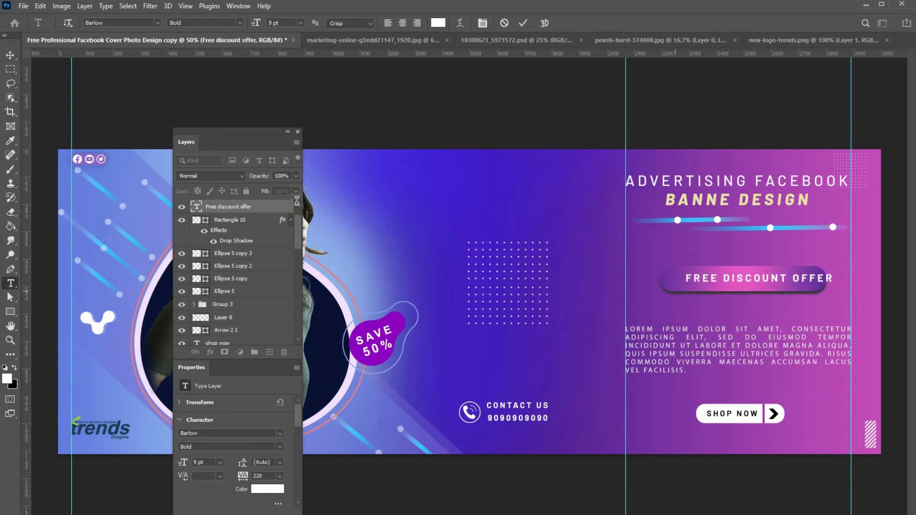
# Centre the FREE DISCOUNT OFFER text horizontally and vertically on the gradient pill, using the pill's outline as the selection.
pyautogui.keyDown('ctrl'); pyautogui.click(198, 220); pyautogui.keyUp('ctrl')
pyautogui.click(10, 55)
pyautogui.click(250, 23)
pyautogui.click(320, 23)
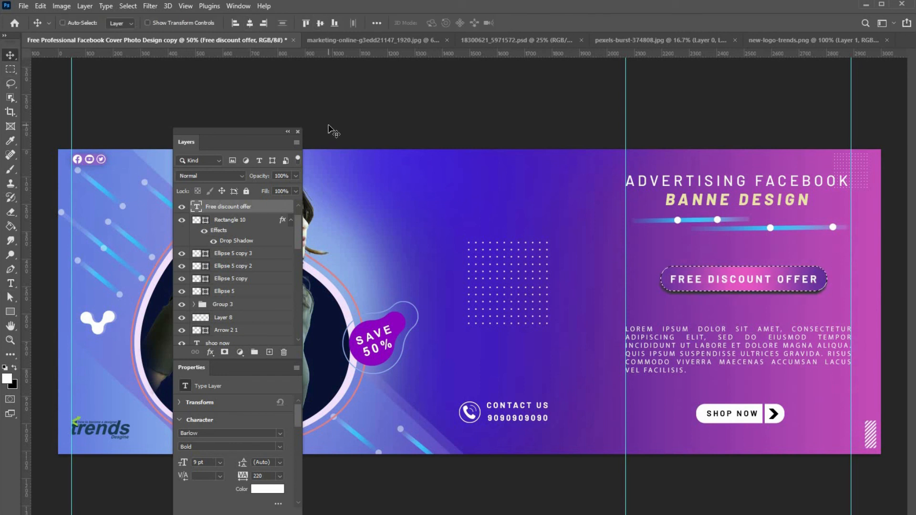
pyautogui.hotkey('ctrl', 'd')
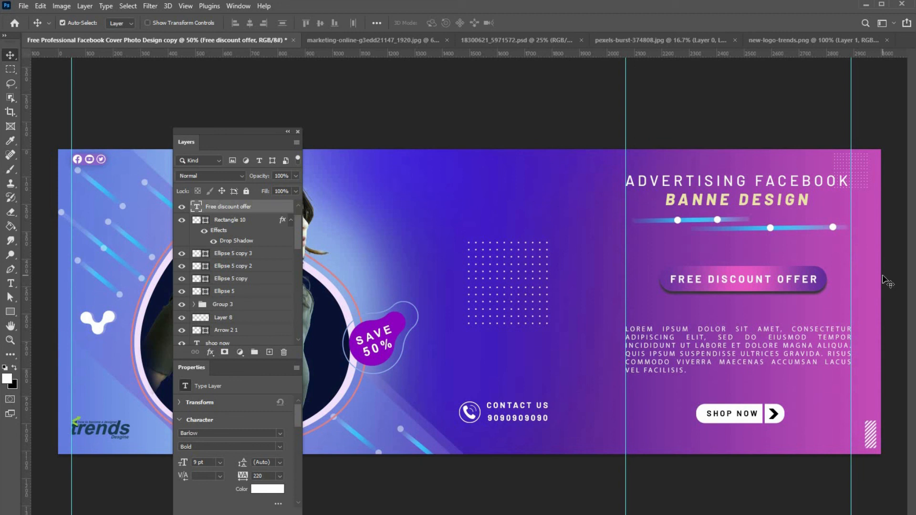
# Set the font size of the lorem ipsum paragraph to 5 pt.
pyautogui.doubleClick(734, 348)
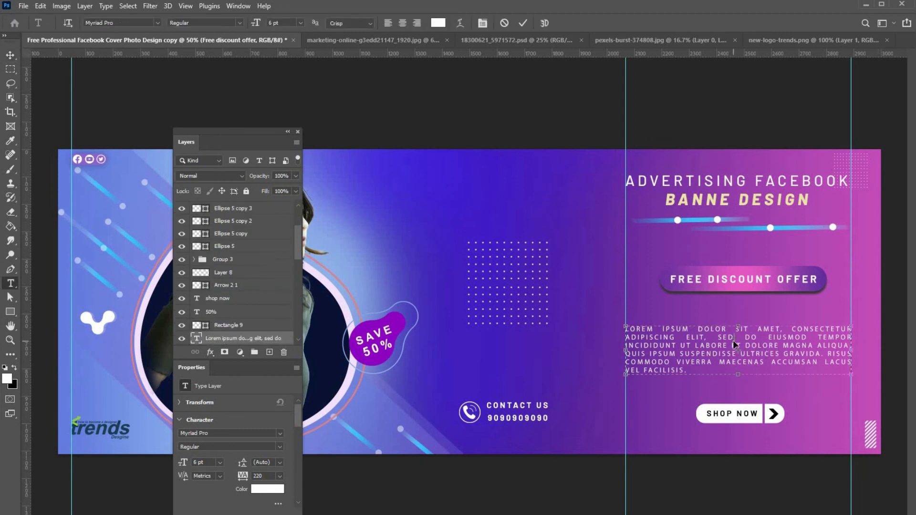
pyautogui.hotkey('ctrl', 'a')
pyautogui.click(280, 22)
pyautogui.scroll(-1, 280, 23)
pyautogui.hotkey('ctrl', 'Return')
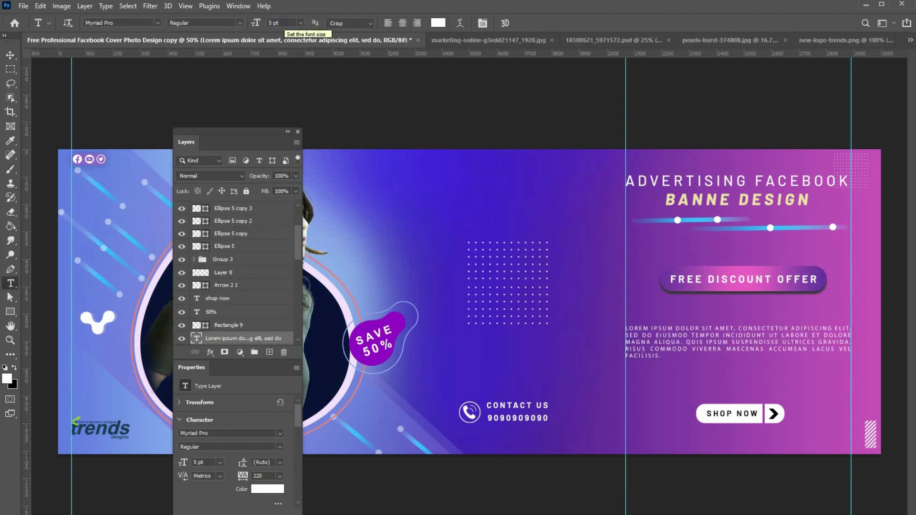
pyautogui.click(655, 442)
pyautogui.press('Escape')
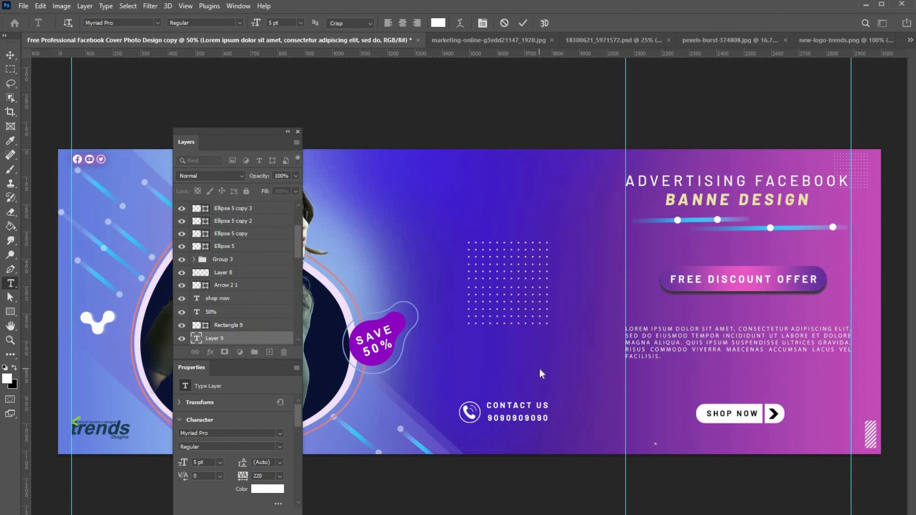
pyautogui.click(605, 400)
pyautogui.write('W')
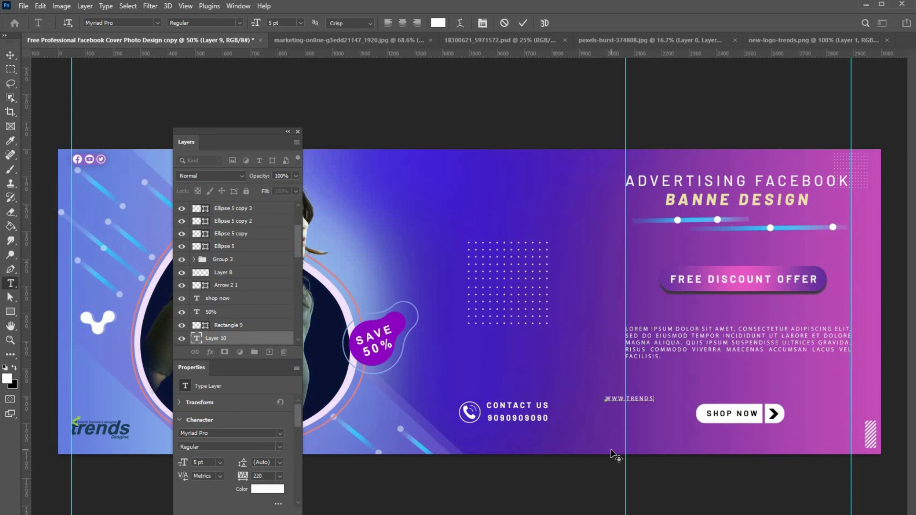
pyautogui.write('ww.trendsdesgine.com')
pyautogui.hotkey('ctrl', 'Return')
# Place the web address centred between the paragraph and the SHOP NOW button, and enlarge it to 6 pt.
pyautogui.moveTo(646, 399); pyautogui.dragTo(731, 389)
pyautogui.click(777, 390)
pyautogui.hotkey('ctrl', 'a')
pyautogui.hotkey('ctrl', 'shift', '.')
pyautogui.hotkey('ctrl', 'Return')
pyautogui.hotkey('ctrl', 'Up')
pyautogui.hotkey('ctrl', 'Up')
pyautogui.hotkey('ctrl', 'Up')
pyautogui.hotkey('ctrl', 'Up')
pyautogui.hotkey('ctrl', 'Up')
pyautogui.hotkey('ctrl', 'Up')
pyautogui.hotkey('ctrl', 'Up')
pyautogui.hotkey('ctrl', 'Up')
pyautogui.hotkey('ctrl', 'Up')
pyautogui.hotkey('ctrl', 'Up')
pyautogui.hotkey('ctrl', 'Up')
pyautogui.hotkey('ctrl', 'Up')
pyautogui.hotkey('ctrl', 'Up')
pyautogui.hotkey('ctrl', 'Left')
pyautogui.hotkey('ctrl', 'Left')
pyautogui.hotkey('ctrl', 'Left')
pyautogui.hotkey('ctrl', 'Left')
pyautogui.hotkey('ctrl', 'Left')
pyautogui.hotkey('ctrl', 'Left')
pyautogui.hotkey('ctrl', 'Left')
pyautogui.hotkey('ctrl', 'Left')
pyautogui.hotkey('ctrl', 'Left')
pyautogui.hotkey('ctrl', 'Left')
pyautogui.hotkey('ctrl', 'Left')
pyautogui.hotkey('ctrl', 'Left')
pyautogui.hotkey('ctrl', 'Left')
pyautogui.hotkey('ctrl', 'Left')
pyautogui.hotkey('ctrl', 'Left')
pyautogui.hotkey('ctrl', 'Left')
pyautogui.hotkey('ctrl', 'Left')
pyautogui.hotkey('ctrl', 'Left')
# Change the web address text to the Italic style of Myriad Pro.
pyautogui.click(774, 385)
pyautogui.hotkey('ctrl', 'a')
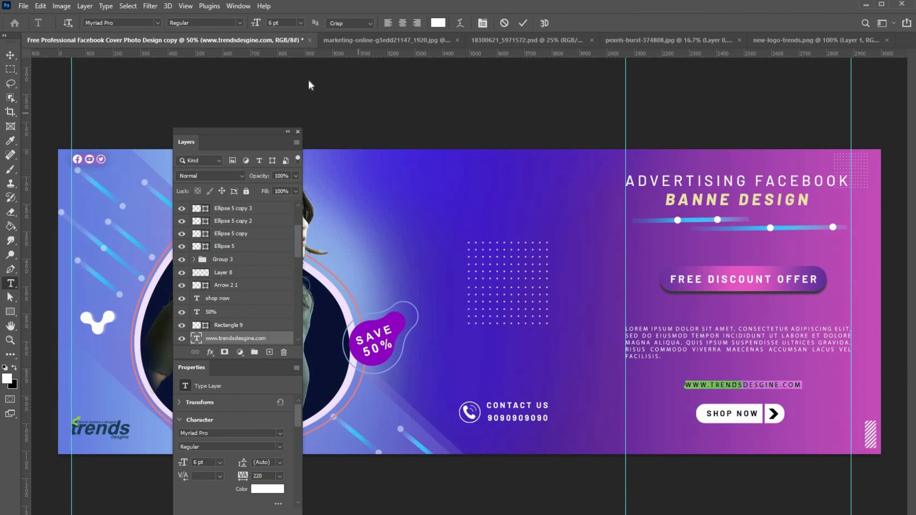
pyautogui.click(240, 23)
pyautogui.click(203, 77)
pyautogui.hotkey('ctrl', 'Return')
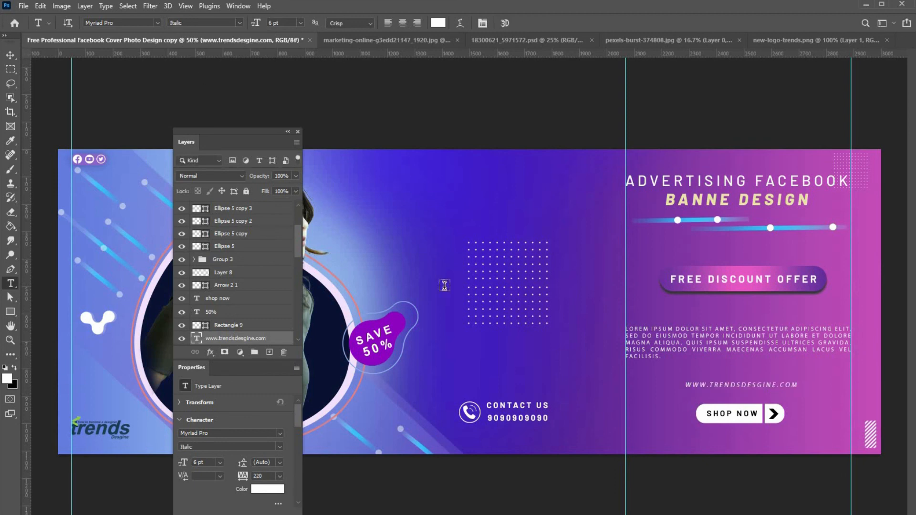
# Hide the panels and fit the banner to the full screen to examine the complete design.
pyautogui.click(298, 133)
pyautogui.press('z')
pyautogui.hotkey('ctrl', '0')
pyautogui.press('Tab')
pyautogui.rightClick(569, 264)
pyautogui.click(563, 250)
pyautogui.press('v')
pyautogui.moveTo(626, 228); pyautogui.dragTo(10, 231)
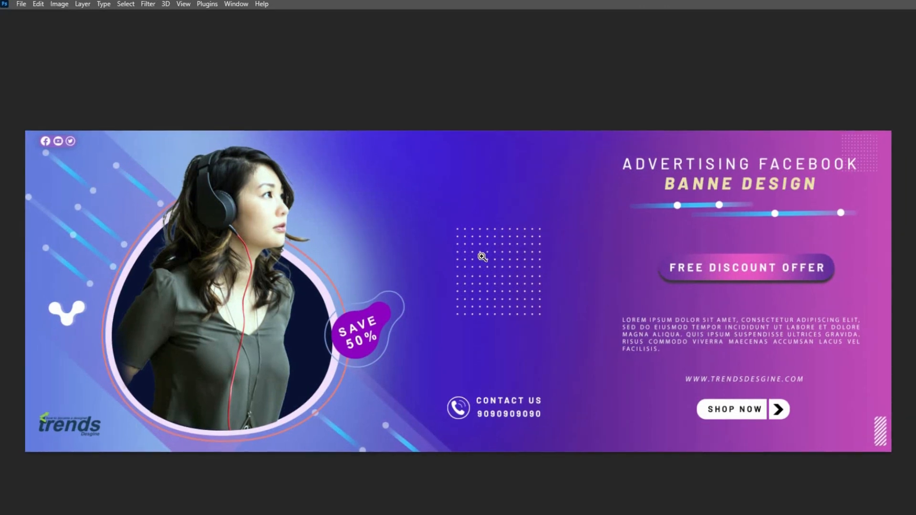
pyautogui.rightClick(482, 256)
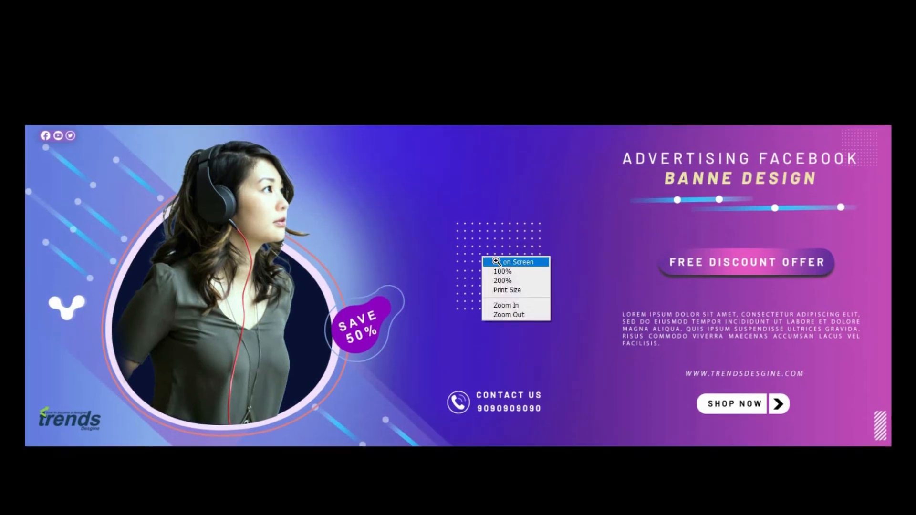